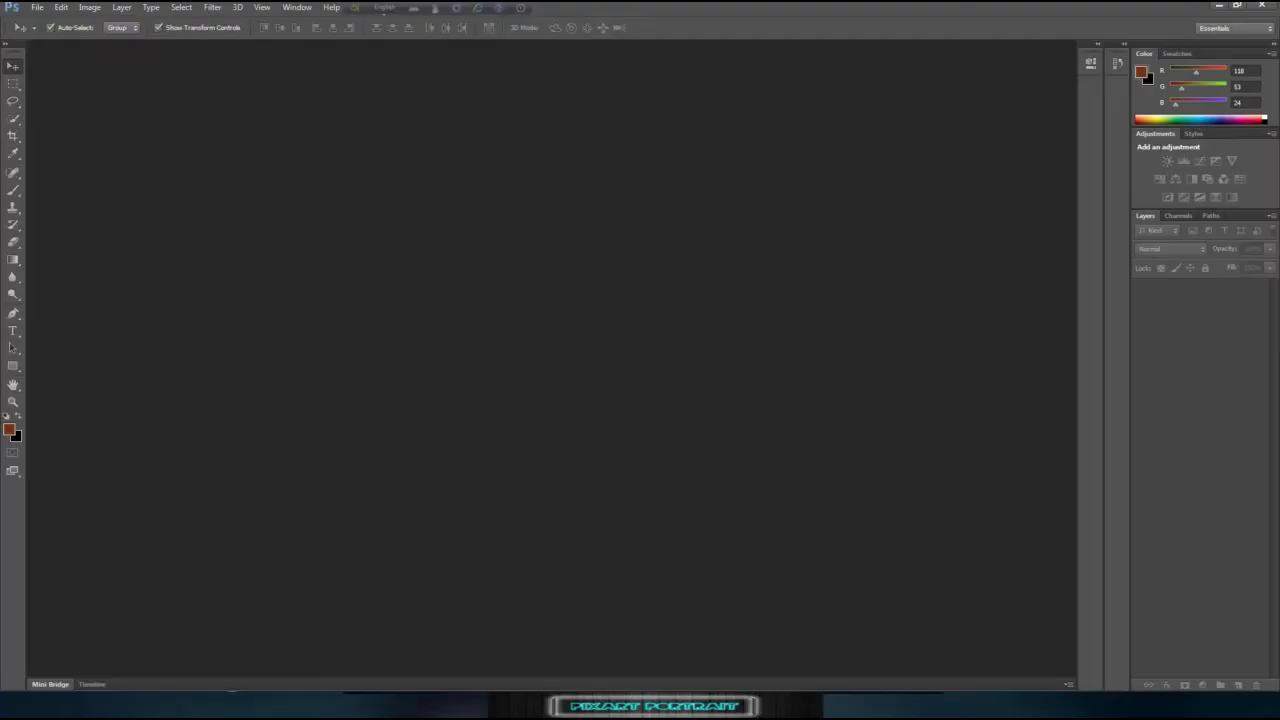
# Step: Open the File menu to browse for a starting photo
pyautogui.click(36, 7)
# Step: Open pexels-fatih-turan-9512479.jpg and crop it shorter at the top and bottom
pyautogui.click(50, 34)
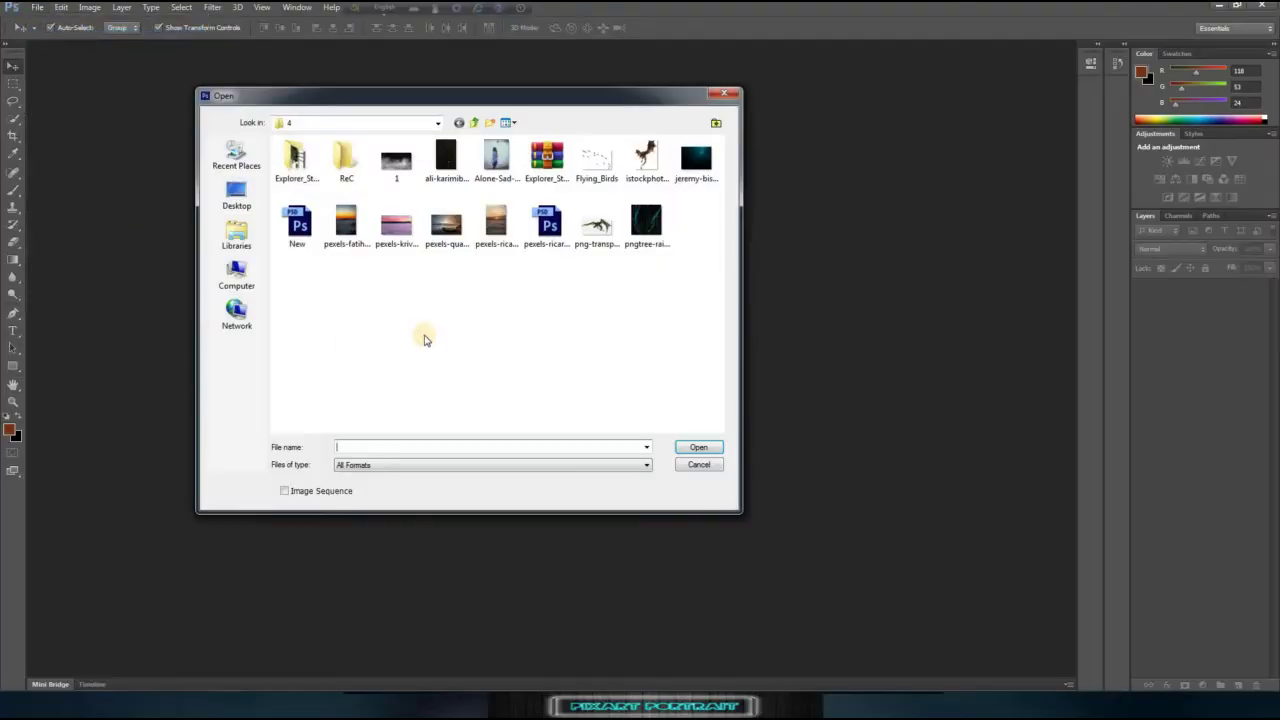
pyautogui.doubleClick(358, 228)
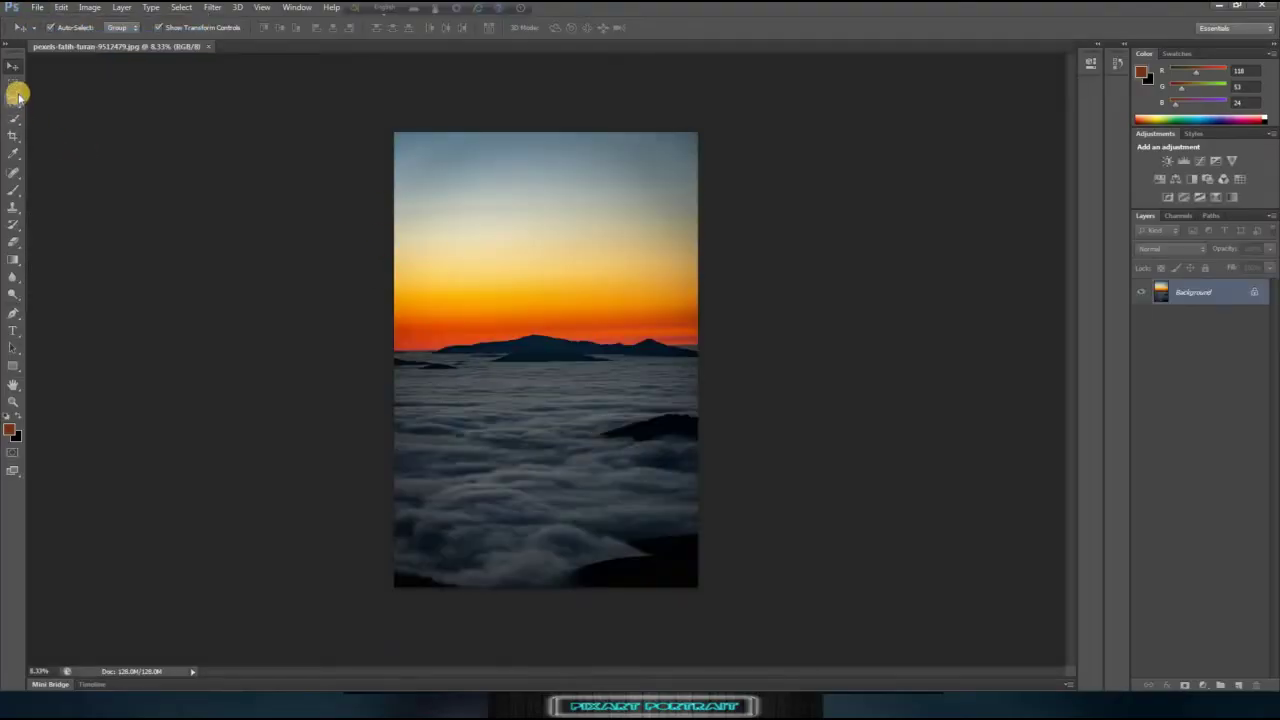
pyautogui.click(13, 136)
pyautogui.moveTo(528, 140); pyautogui.dragTo(528, 185)
pyautogui.moveTo(546, 586)
pyautogui.mouseDown()
pyautogui.moveTo(574, 551)
pyautogui.moveTo(549, 520)
pyautogui.moveTo(528, 528)
pyautogui.mouseUp()
pyautogui.press('Return')
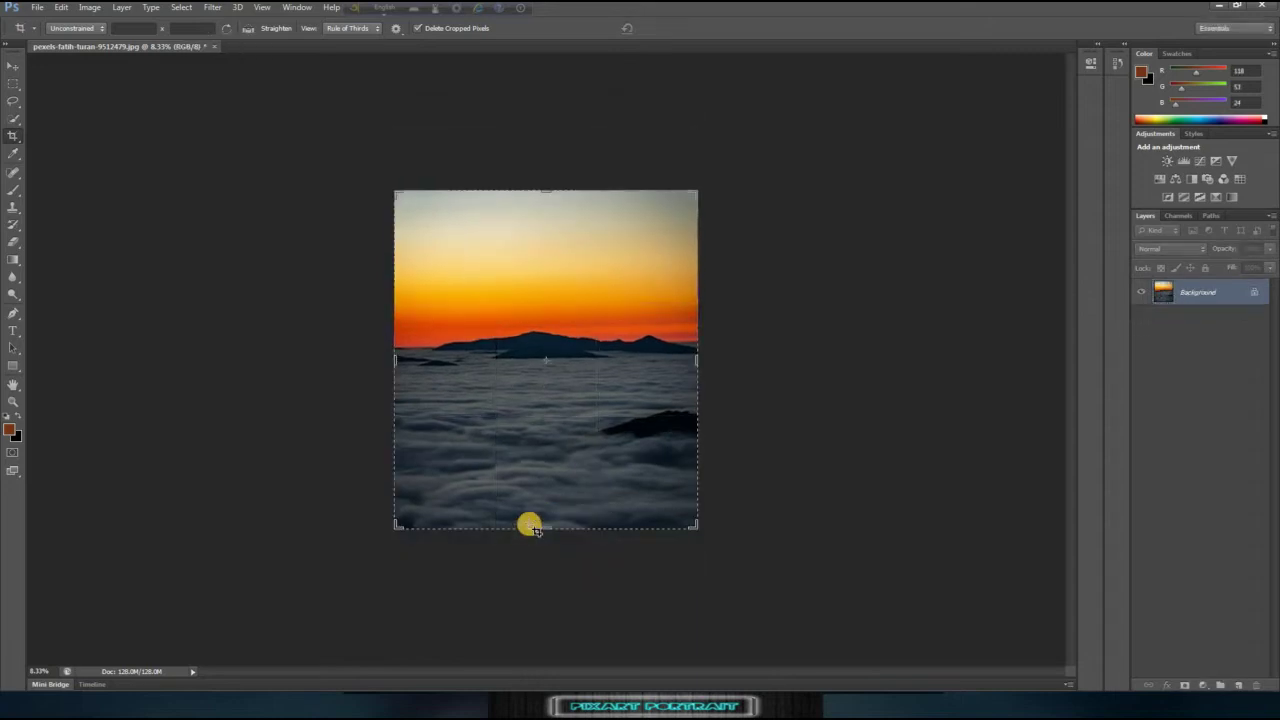
# Step: Open the wooden boat photo from the source folder
pyautogui.hotkey('ctrl', '0')
pyautogui.click(13, 64)
pyautogui.click(37, 7)
pyautogui.click(50, 34)
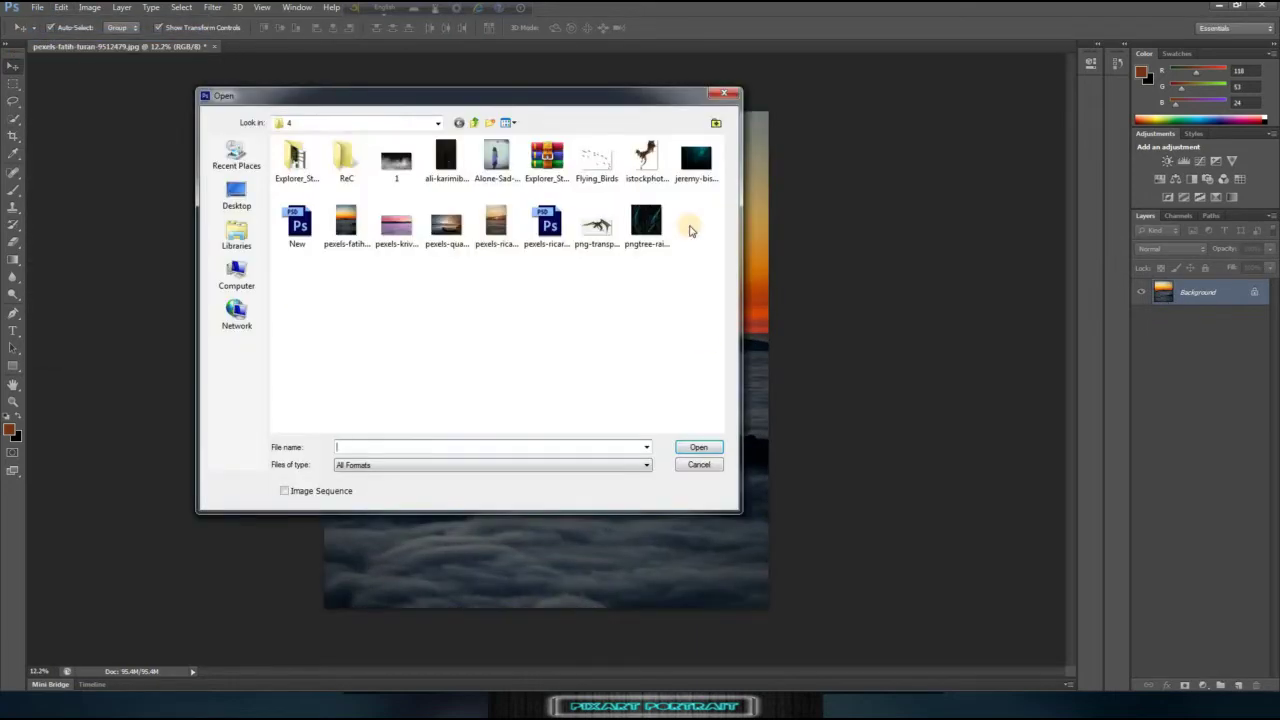
pyautogui.click(447, 230)
pyautogui.press('Return')
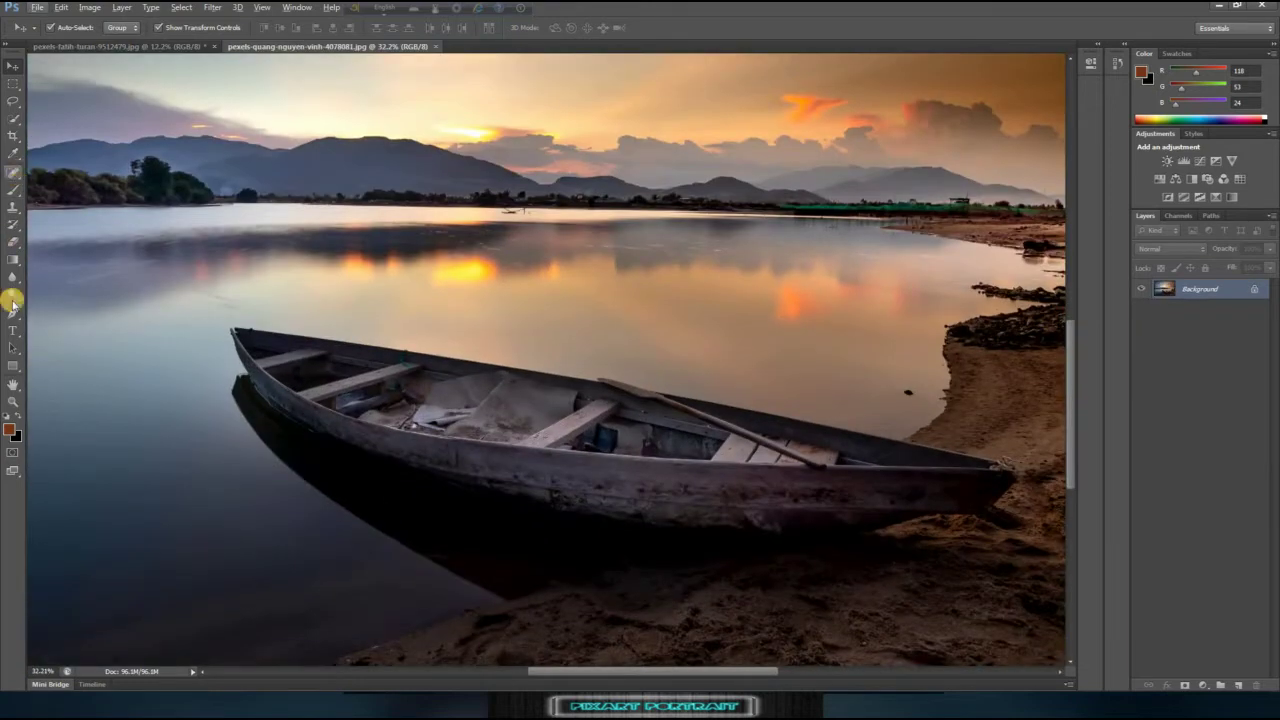
# Step: Trace a Pen path around the boat, along the lower hull, bow tip and top edge
pyautogui.click(13, 308)
pyautogui.click(234, 338)
pyautogui.click(289, 420)
pyautogui.click(451, 487)
pyautogui.click(628, 526)
pyautogui.click(836, 538)
pyautogui.click(915, 520)
pyautogui.click(952, 514)
pyautogui.click(975, 512)
pyautogui.scroll(3, 1040, 477)
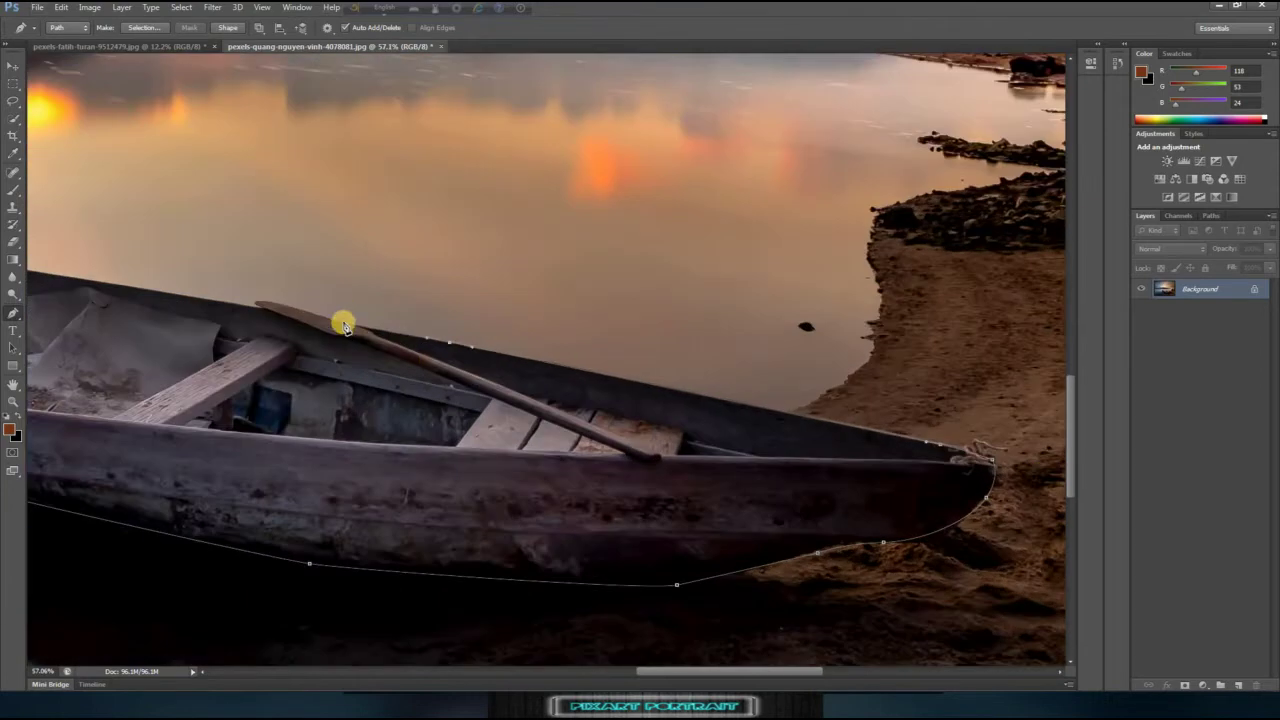
pyautogui.scroll(-5, 180, 286)
pyautogui.scroll(3, 586, 457)
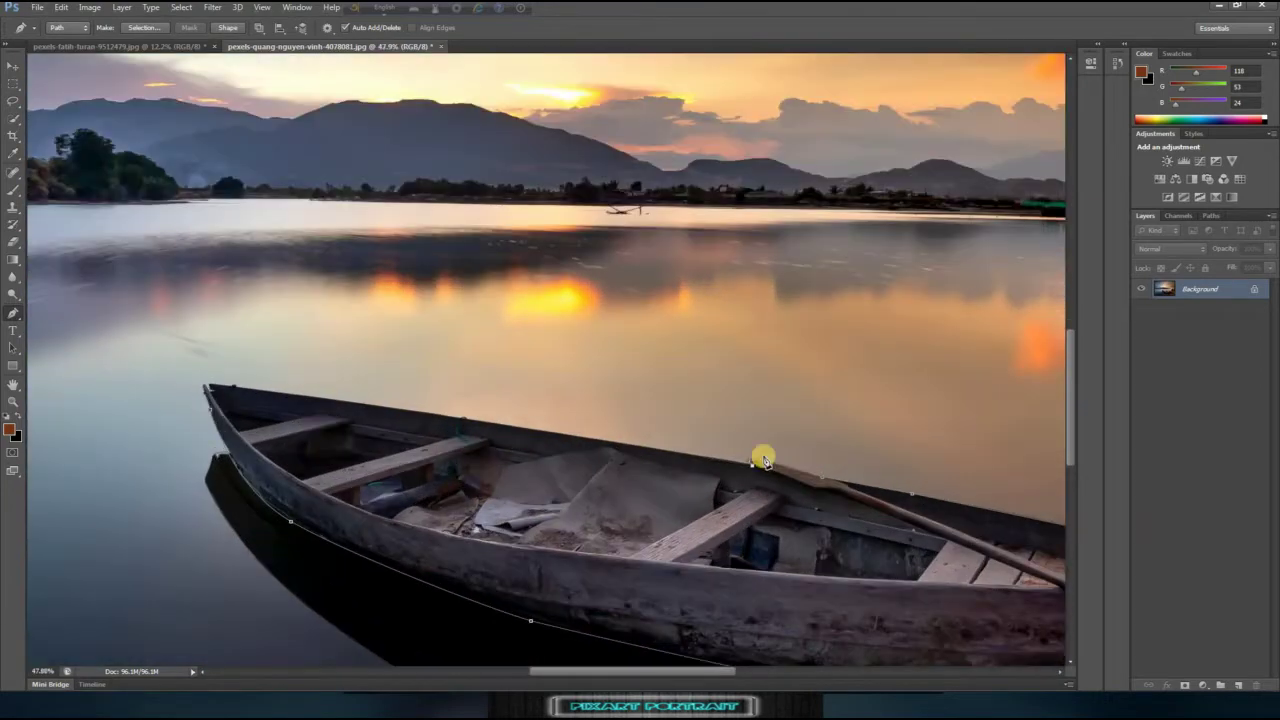
pyautogui.click(306, 397)
pyautogui.click(211, 388)
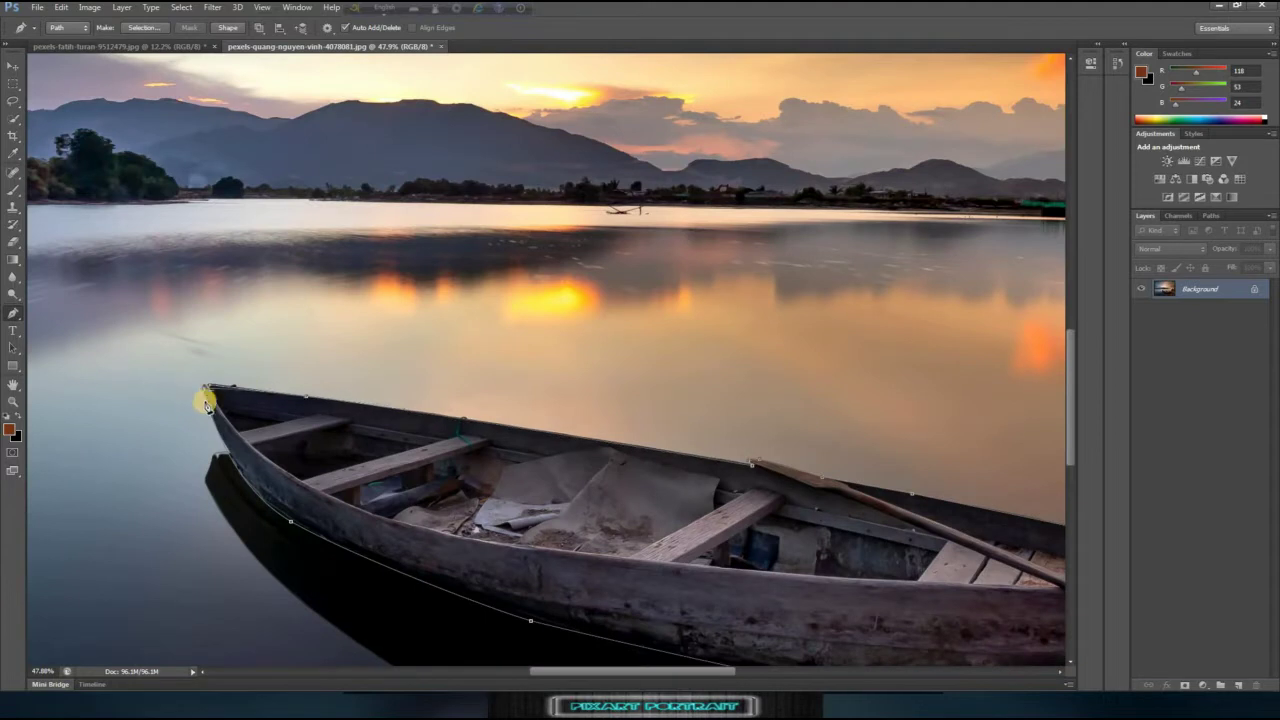
# Step: Turn the boat path into a selection
pyautogui.rightClick(327, 441)
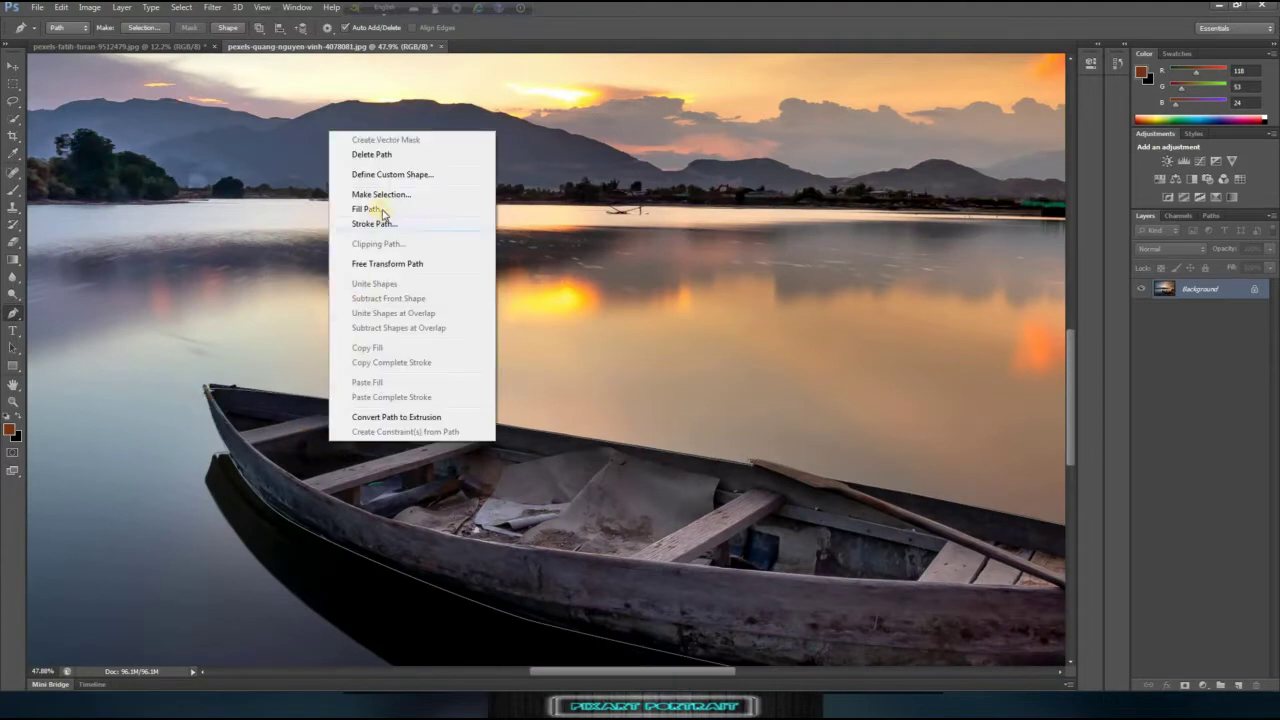
pyautogui.click(181, 7)
pyautogui.rightClick(510, 503)
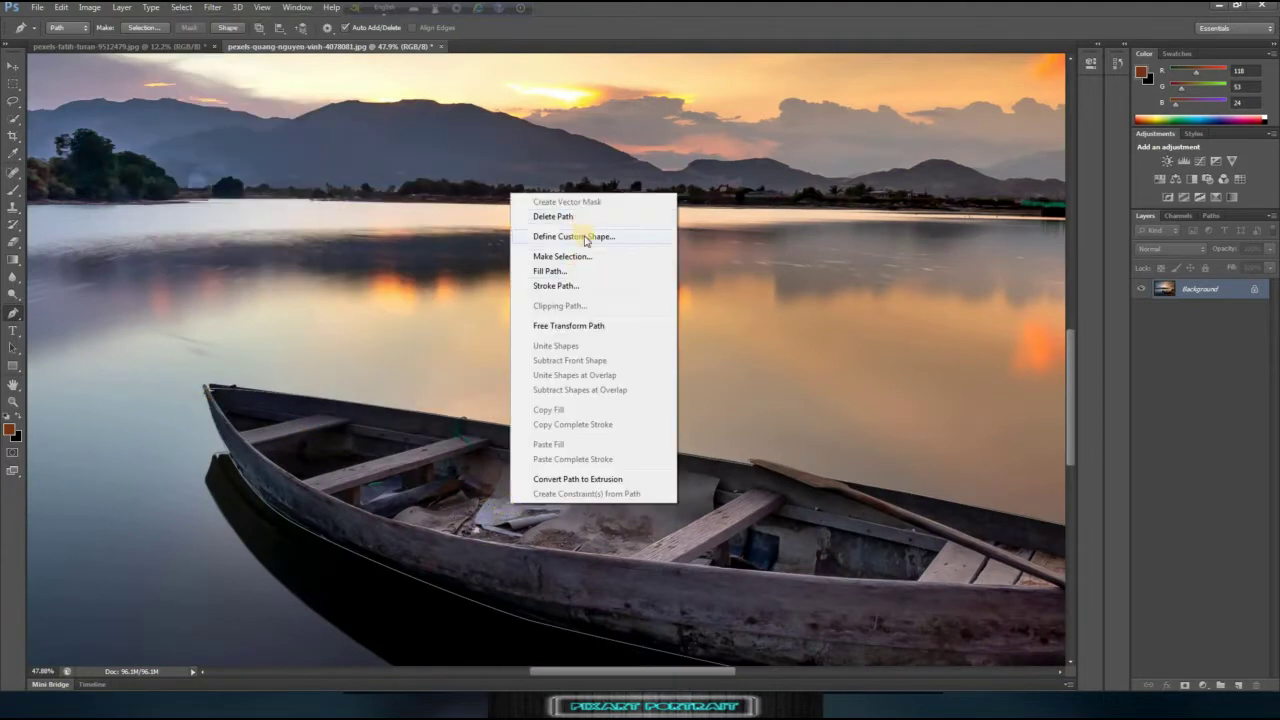
pyautogui.click(562, 256)
pyautogui.press('Return')
# Step: Refine the boat selection's edges and output it to a new layer
pyautogui.click(181, 7)
pyautogui.click(219, 146)
pyautogui.click(975, 363)
pyautogui.click(975, 400)
pyautogui.click(1043, 418)
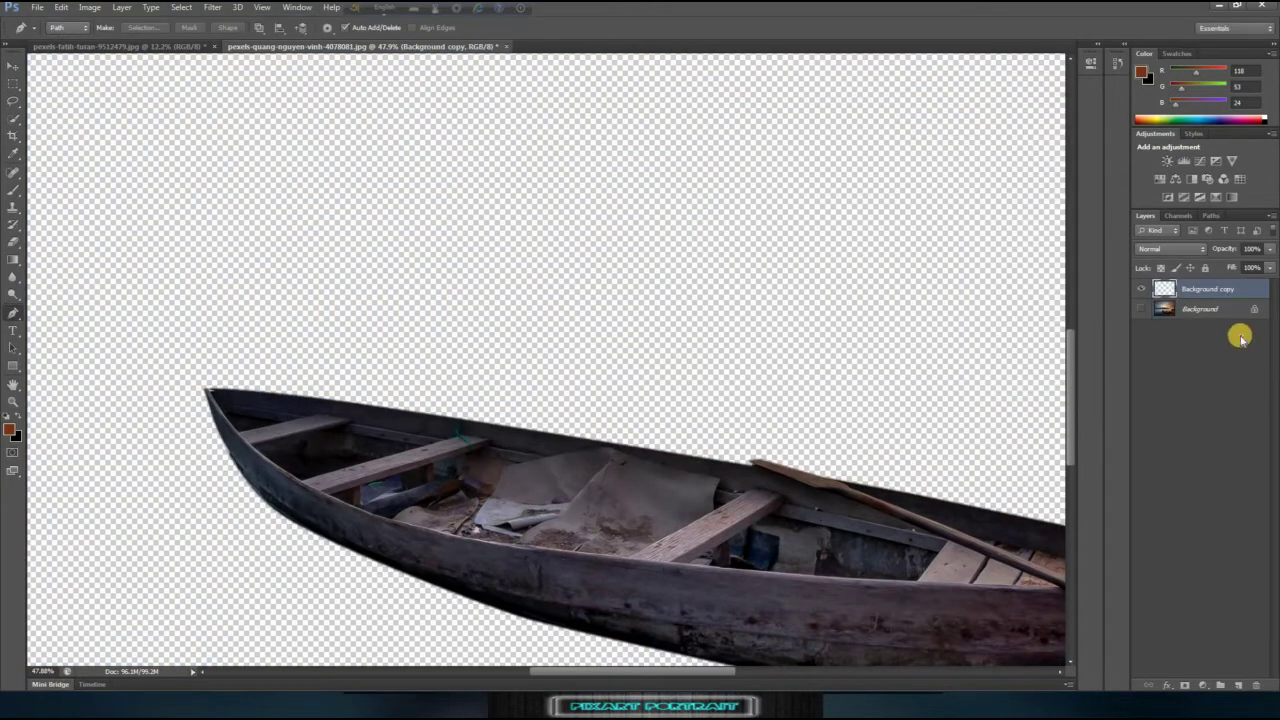
# Step: Drag the boat layer into the sunset image and move it down onto the clouds
pyautogui.hotkey('ctrl', '0')
pyautogui.press('v')
pyautogui.moveTo(134, 177); pyautogui.dragTo(680, 571)
pyautogui.hotkey('ctrl', '0')
pyautogui.moveTo(634, 491)
pyautogui.mouseDown()
pyautogui.moveTo(663, 537)
pyautogui.moveTo(661, 578)
pyautogui.mouseUp()
# Step: Resize the boat with Free Transform and zoom in to check it
pyautogui.hotkey('ctrl', 't')
pyautogui.press('Return')
pyautogui.hotkey('ctrl', '+')
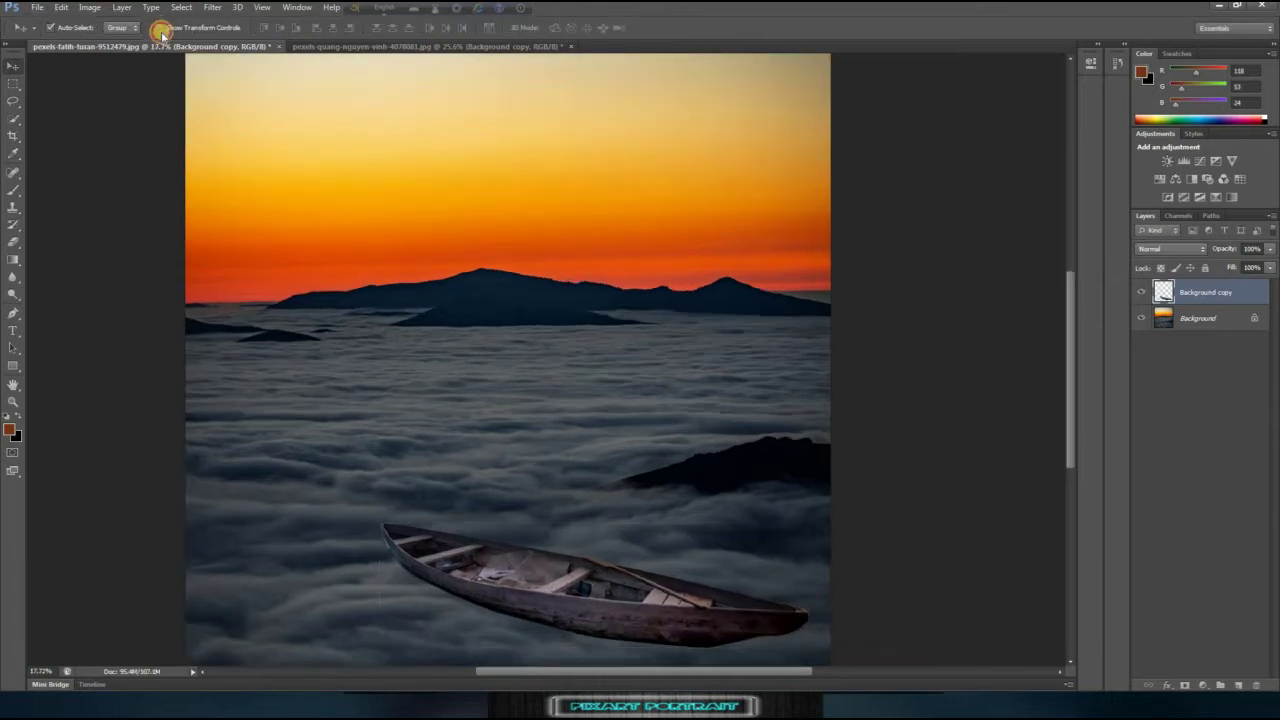
pyautogui.hotkey('ctrl', '+')
pyautogui.scroll(-2, 706, 629)
pyautogui.scroll(2, 746, 626)
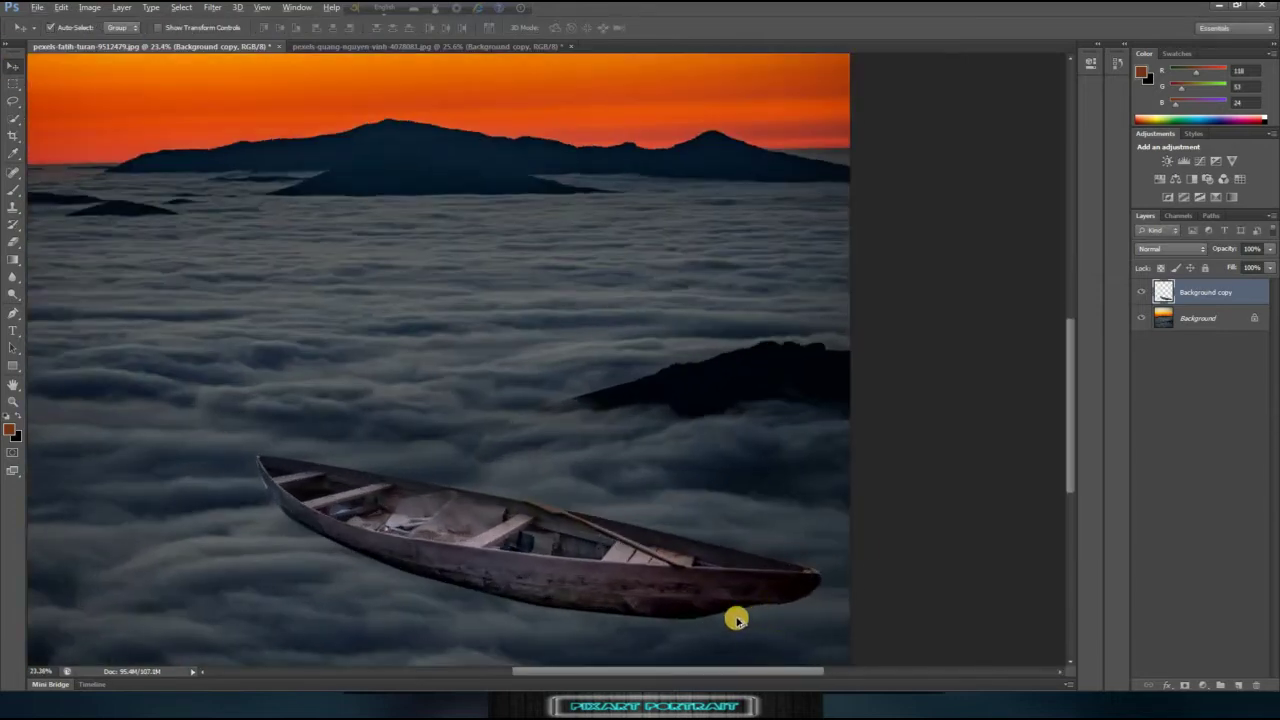
pyautogui.scroll(-5, 534, 437)
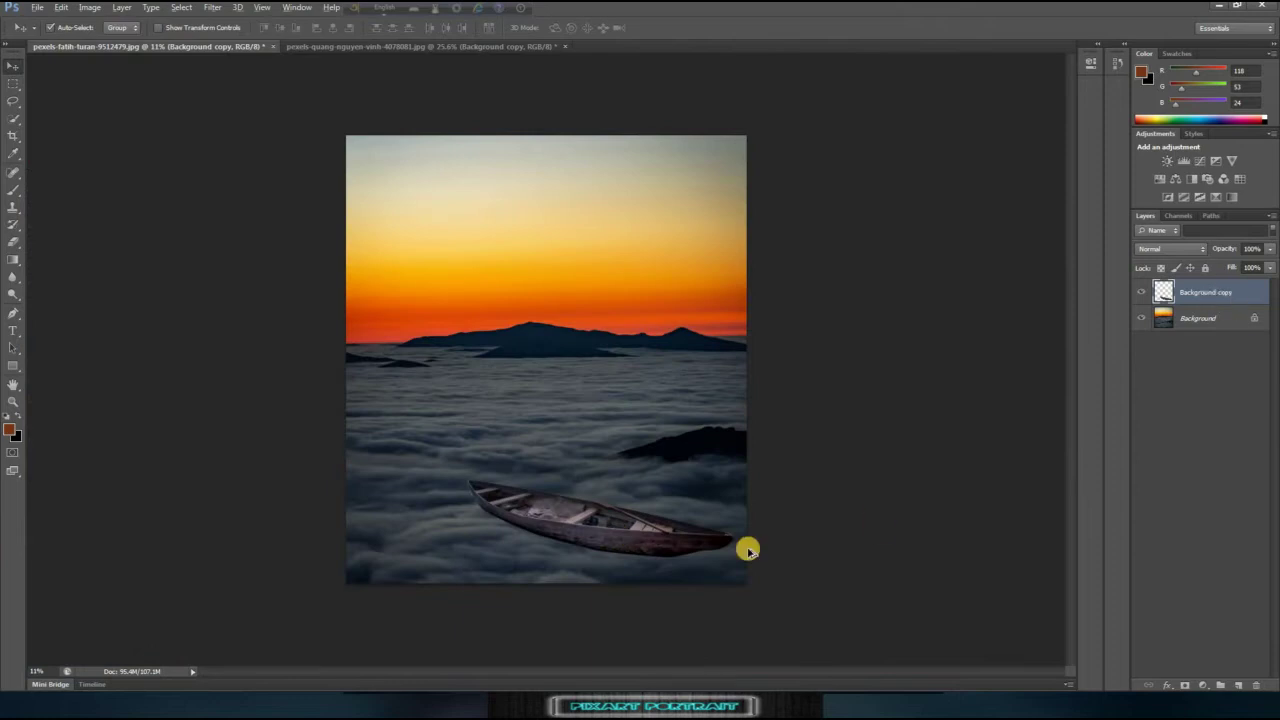
pyautogui.scroll(1, 660, 525)
# Step: Add a Hue/Saturation layer above Background that shifts the hue toward yellow and lowers lightness
pyautogui.click(1198, 318)
pyautogui.click(1203, 685)
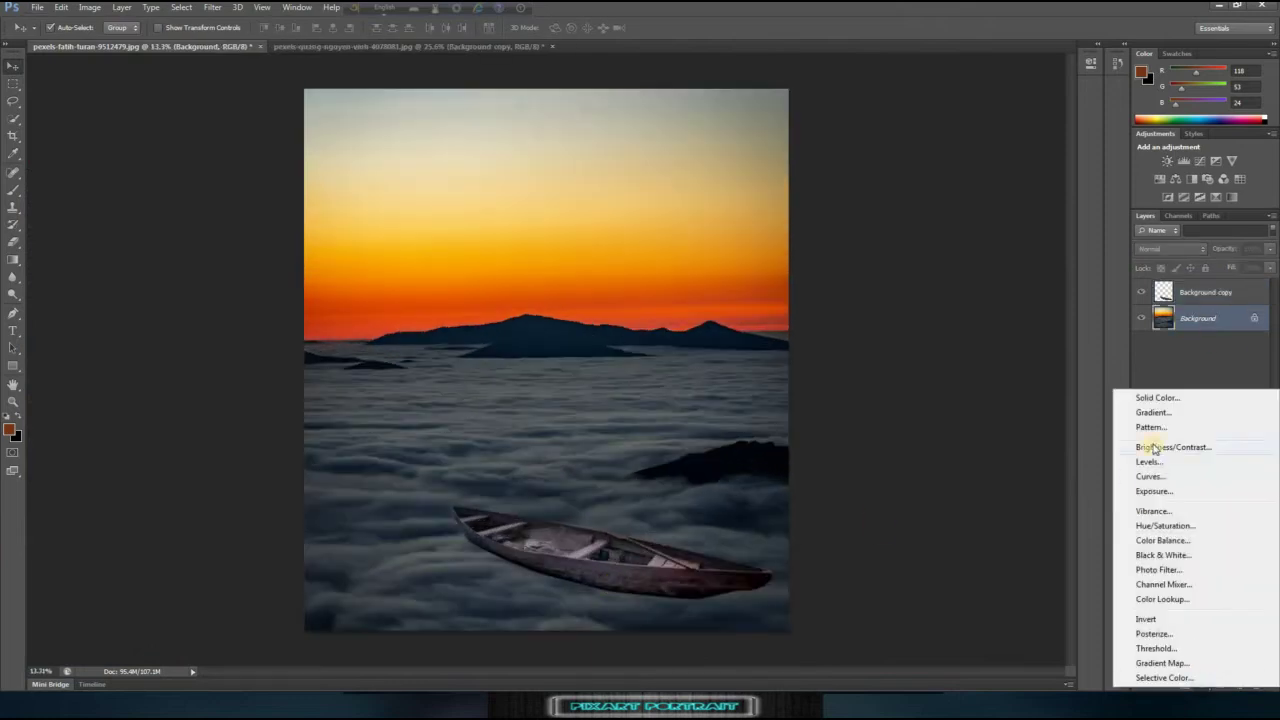
pyautogui.click(1170, 535)
pyautogui.moveTo(977, 145); pyautogui.dragTo(998, 145)
pyautogui.moveTo(977, 198); pyautogui.dragTo(958, 198)
pyautogui.moveTo(996, 143)
pyautogui.mouseDown()
pyautogui.moveTo(998, 172)
pyautogui.moveTo(958, 196)
pyautogui.mouseUp()
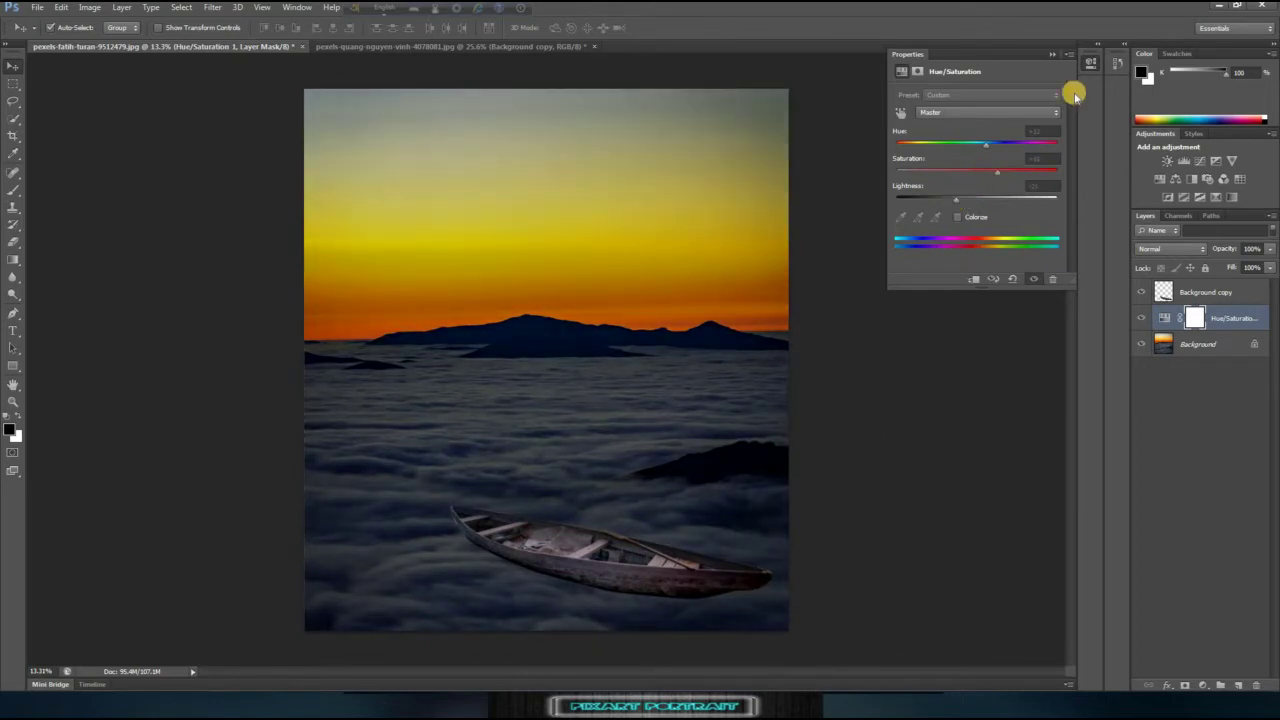
pyautogui.click(1052, 54)
# Step: Close the boat photo and open the dark teal sky photo
pyautogui.click(380, 46)
pyautogui.click(508, 46)
pyautogui.click(37, 7)
pyautogui.click(62, 44)
pyautogui.doubleClick(651, 130)
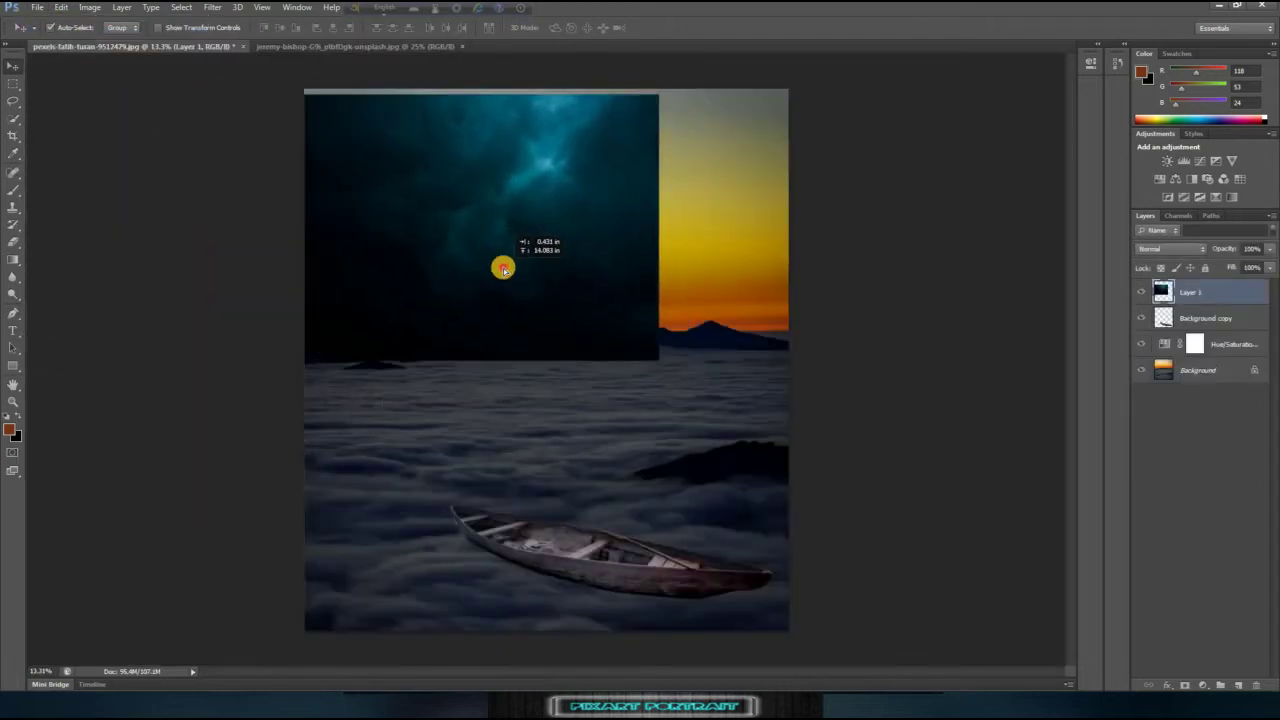
# Step: Bring the teal sky in as Layer 1, stretched to the right edge and the horizon
pyautogui.moveTo(511, 290); pyautogui.dragTo(500, 262)
pyautogui.hotkey('ctrl', 't')
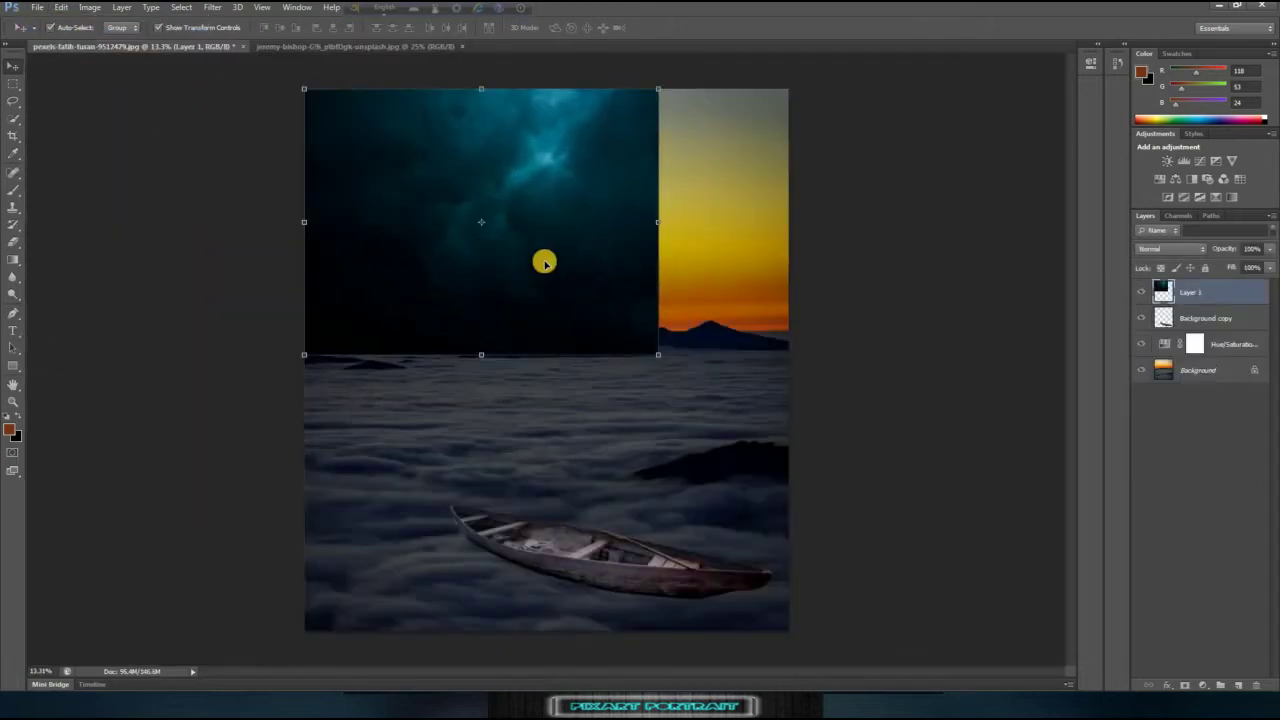
pyautogui.moveTo(657, 221); pyautogui.dragTo(788, 221)
pyautogui.moveTo(546, 357)
pyautogui.mouseDown()
pyautogui.moveTo(570, 335)
pyautogui.moveTo(547, 350)
pyautogui.mouseUp()
pyautogui.press('Return')
pyautogui.press('Return')
pyautogui.scroll(2, 630, 330)
pyautogui.scroll(1, 443, 357)
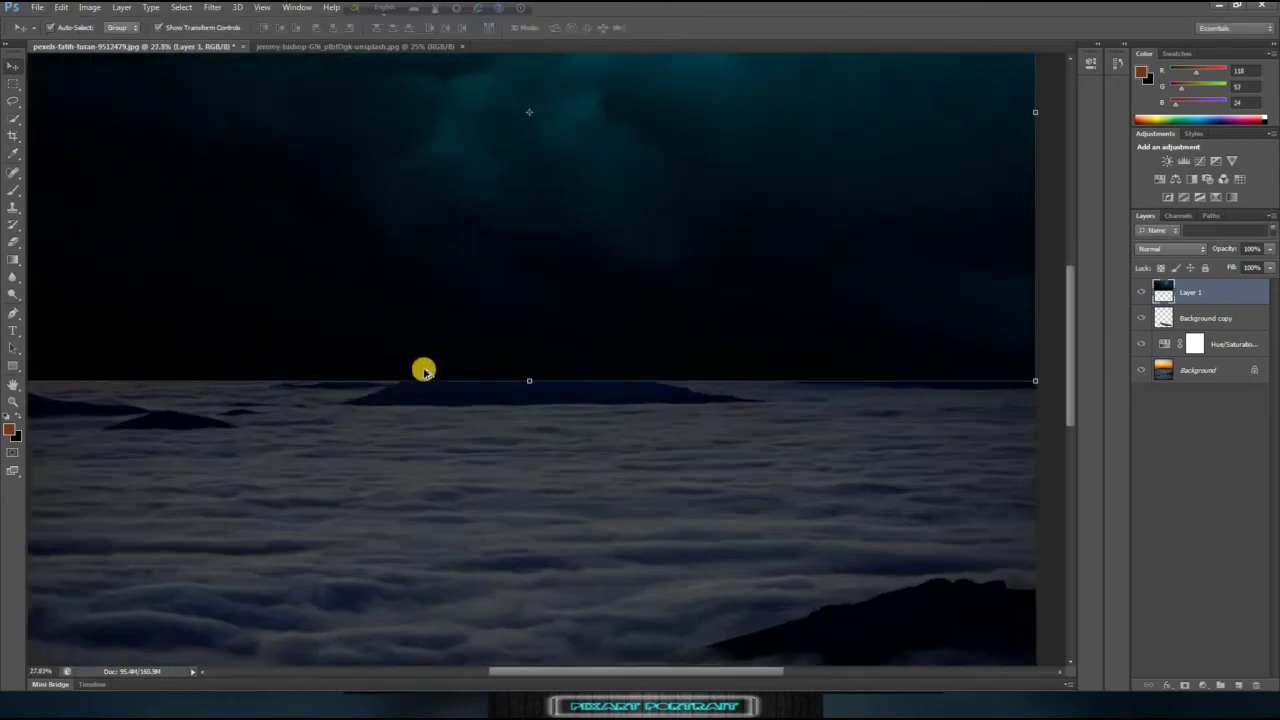
pyautogui.click(16, 243)
# Step: Lower the sky layer to 81% opacity and erase it over the horizon mountains
pyautogui.moveTo(1268, 252); pyautogui.dragTo(1260, 257)
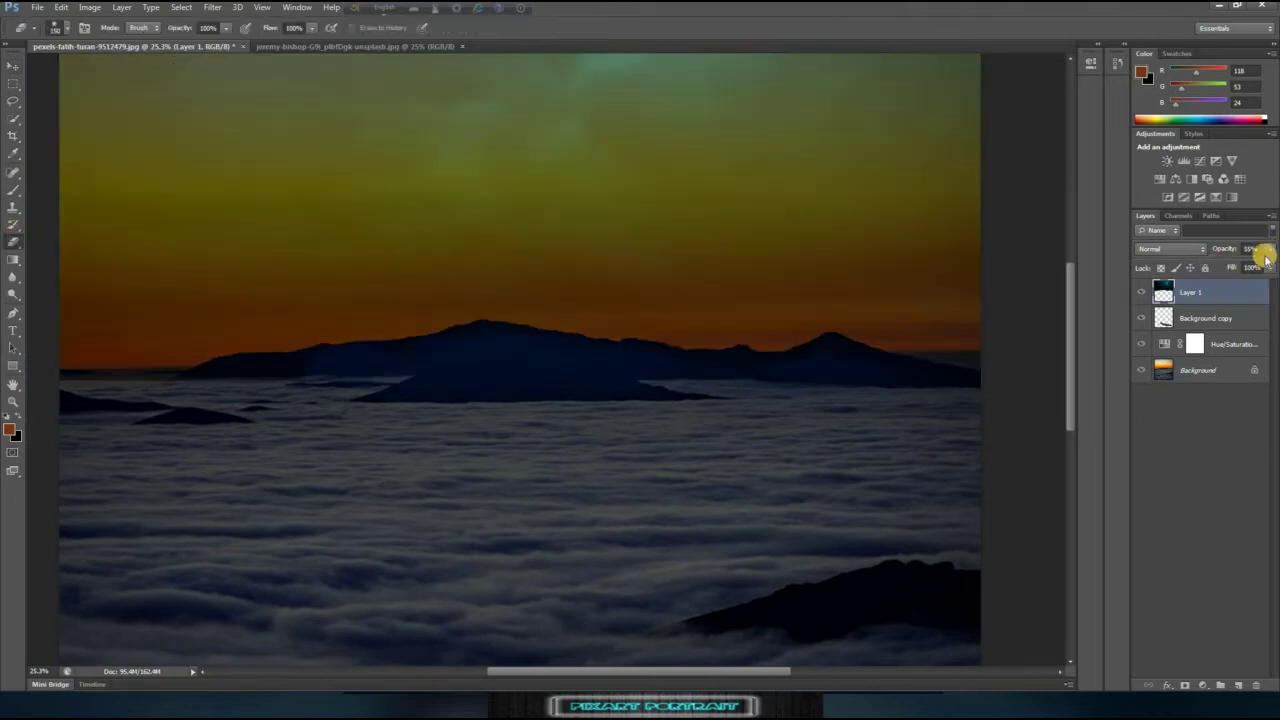
pyautogui.moveTo(620, 345); pyautogui.dragTo(308, 368)
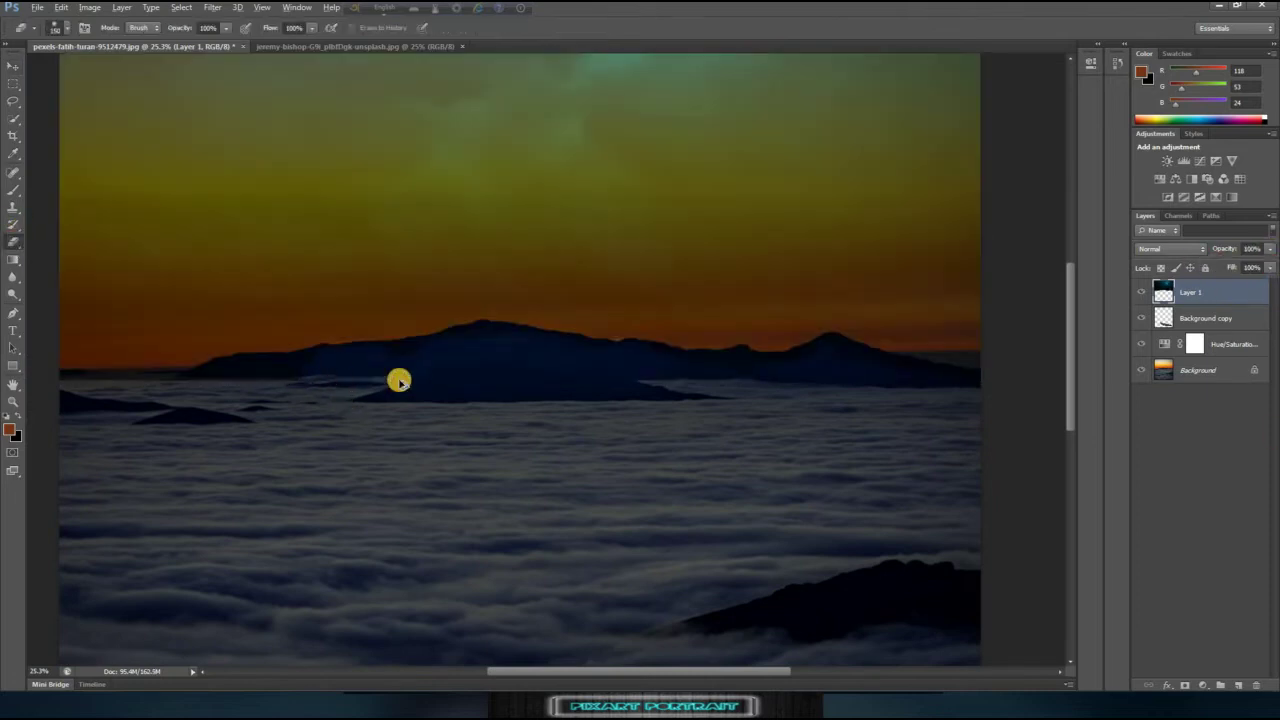
pyautogui.scroll(-1, 500, 408)
pyautogui.scroll(-2, 543, 334)
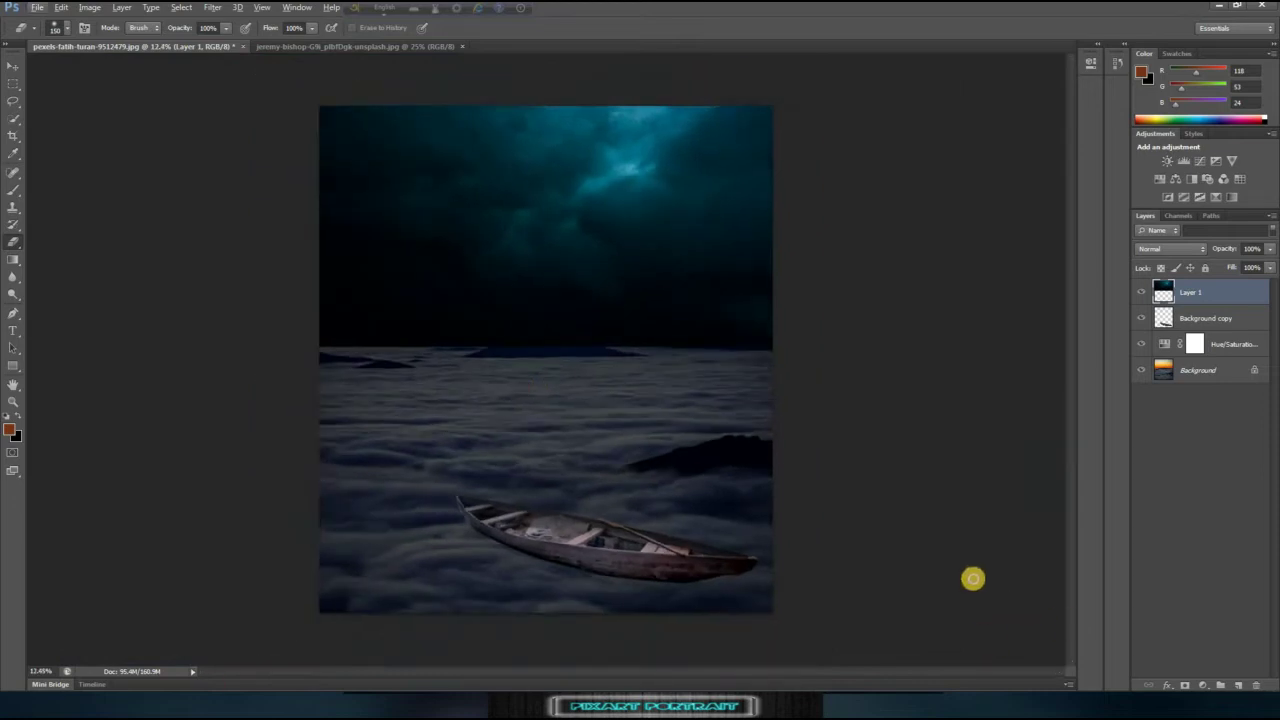
pyautogui.scroll(1, 494, 337)
pyautogui.scroll(1, 494, 337)
pyautogui.moveTo(1269, 248); pyautogui.dragTo(1192, 280)
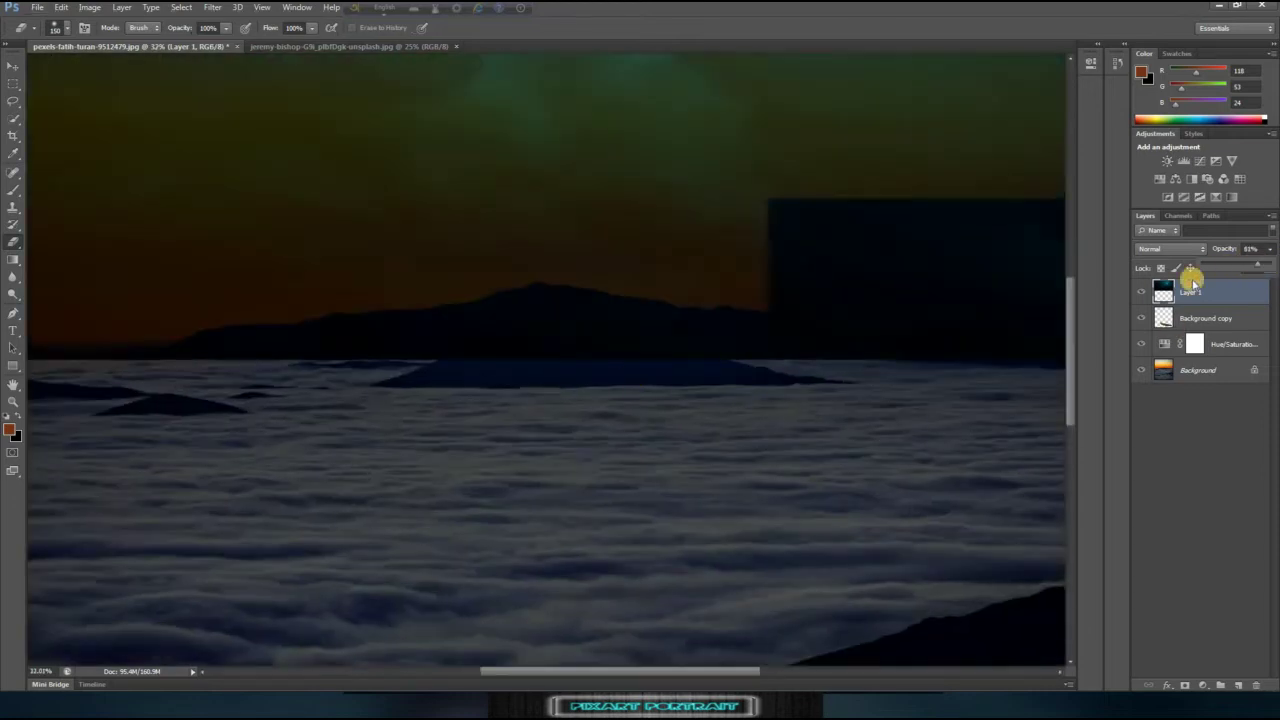
# Step: Erase the sky above and left of the central mountain with a resized eraser
pyautogui.press(']')
pyautogui.moveTo(586, 337)
pyautogui.mouseDown()
pyautogui.moveTo(571, 311)
pyautogui.moveTo(491, 346)
pyautogui.moveTo(512, 320)
pyautogui.moveTo(476, 328)
pyautogui.mouseUp()
pyautogui.press(']')
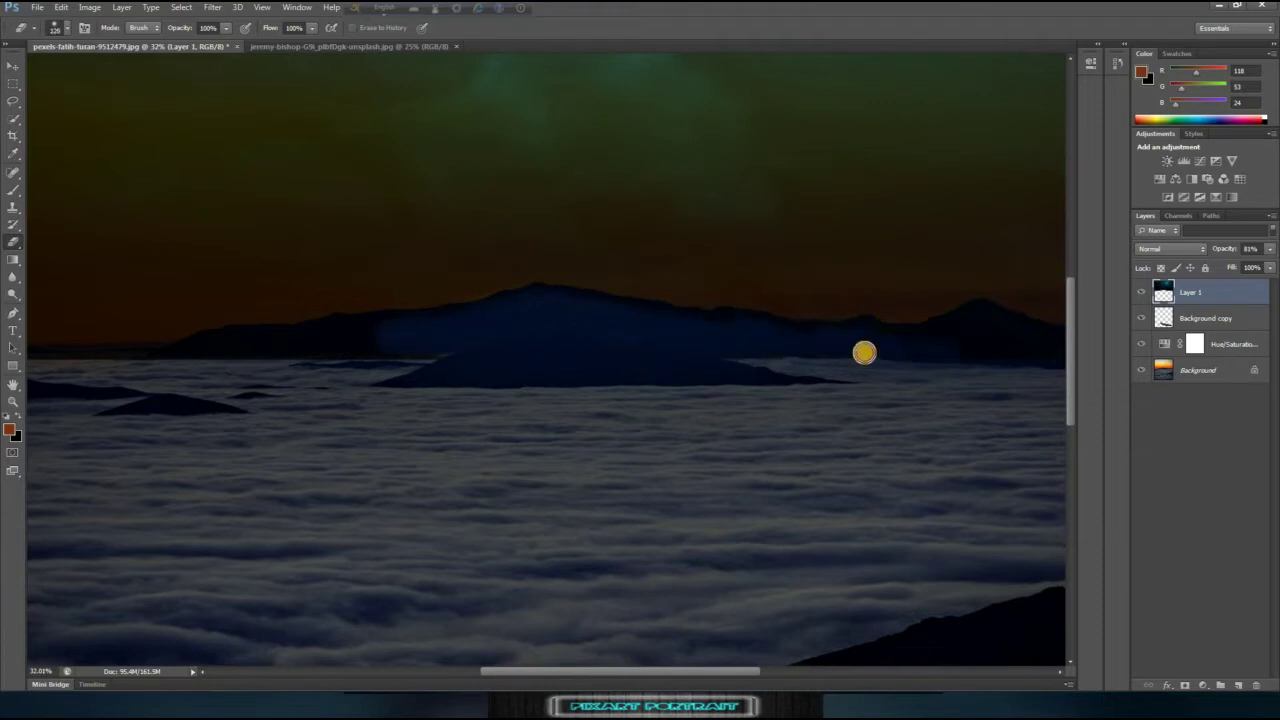
pyautogui.press('[')
pyautogui.press('[')
pyautogui.press('[')
pyautogui.moveTo(297, 341); pyautogui.dragTo(409, 357)
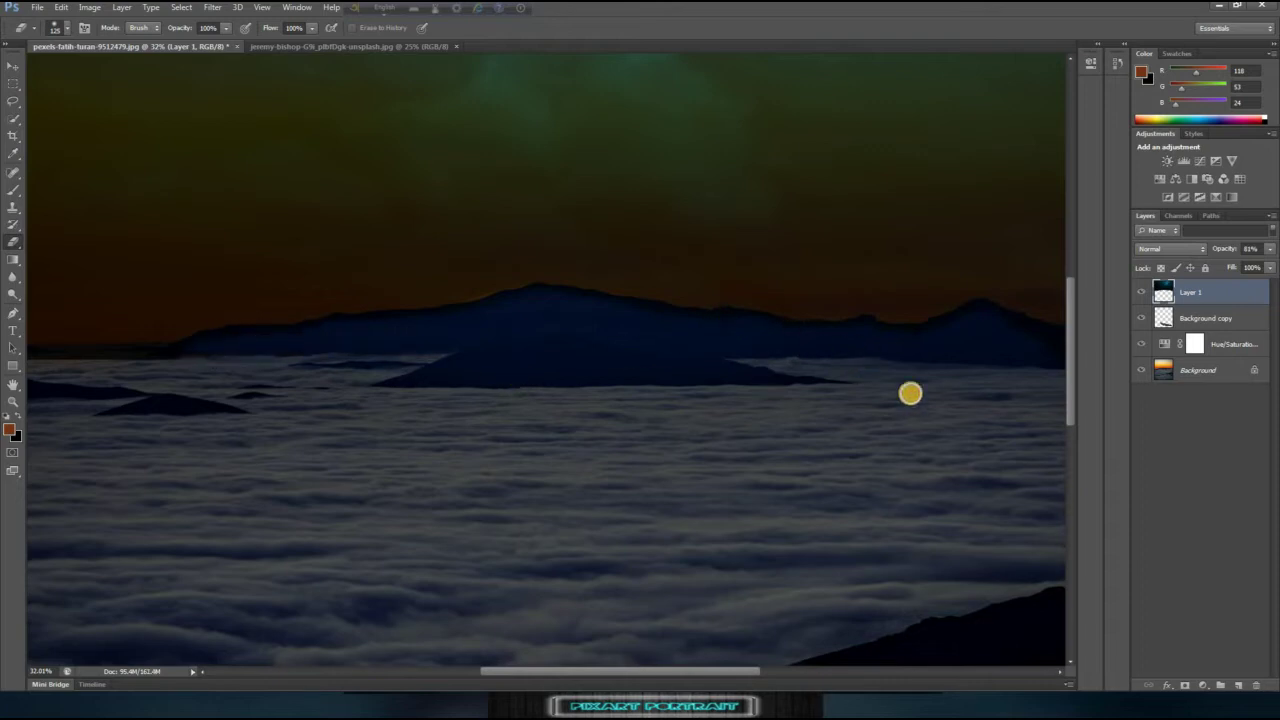
pyautogui.scroll(-2, 442, 394)
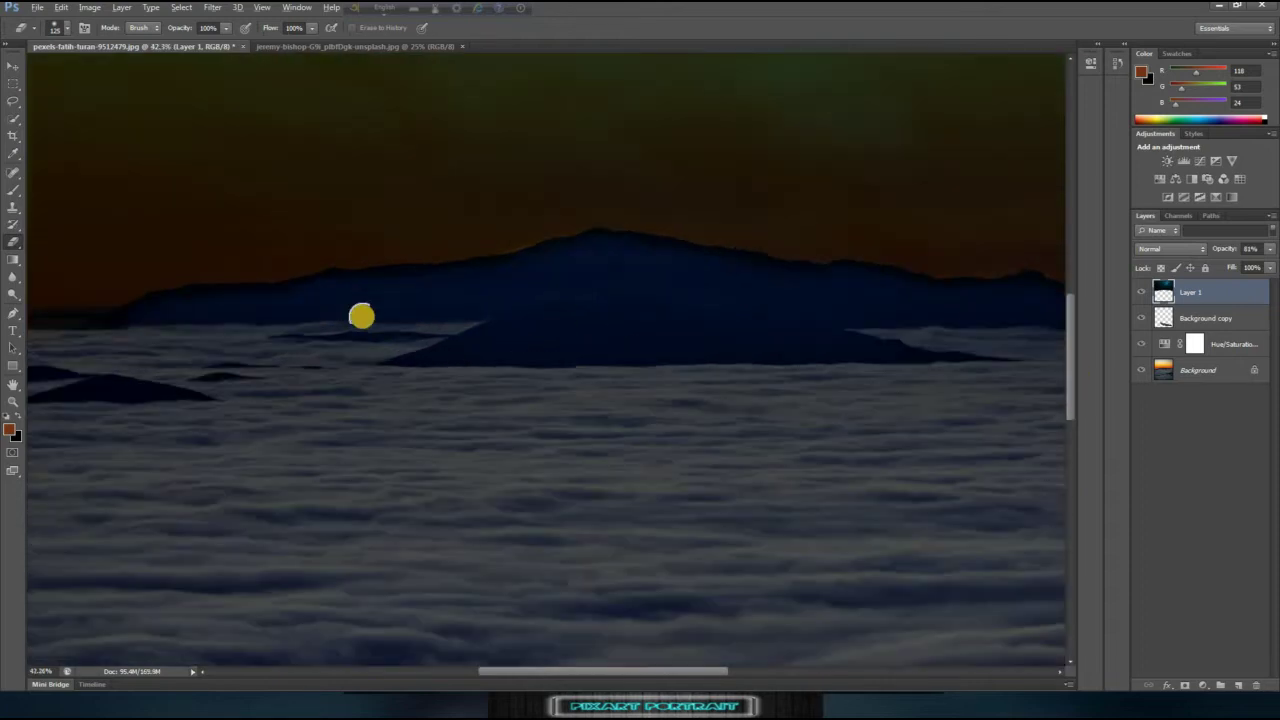
pyautogui.keyDown('alt'); pyautogui.scroll(-3, 360, 314); pyautogui.keyUp('alt')
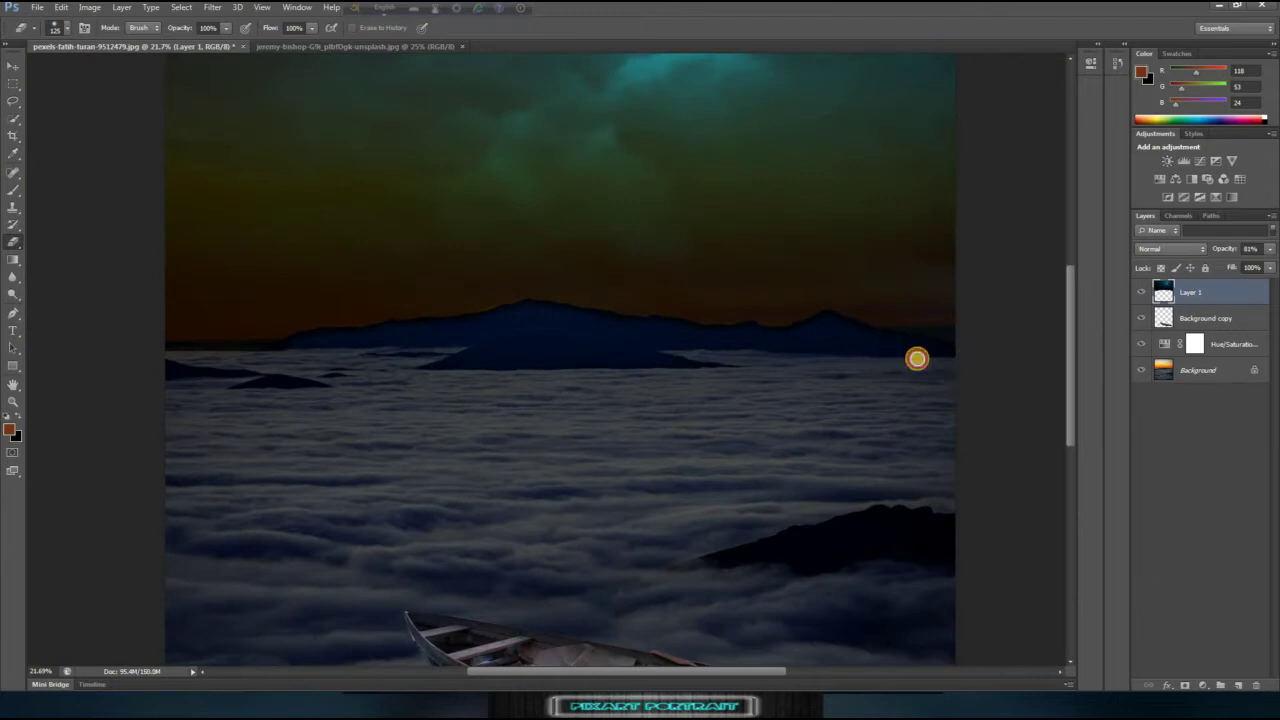
# Step: Erase the sky's remaining lower edge along the horizon and restore Layer 1 to 100% opacity
pyautogui.moveTo(194, 365); pyautogui.dragTo(270, 358)
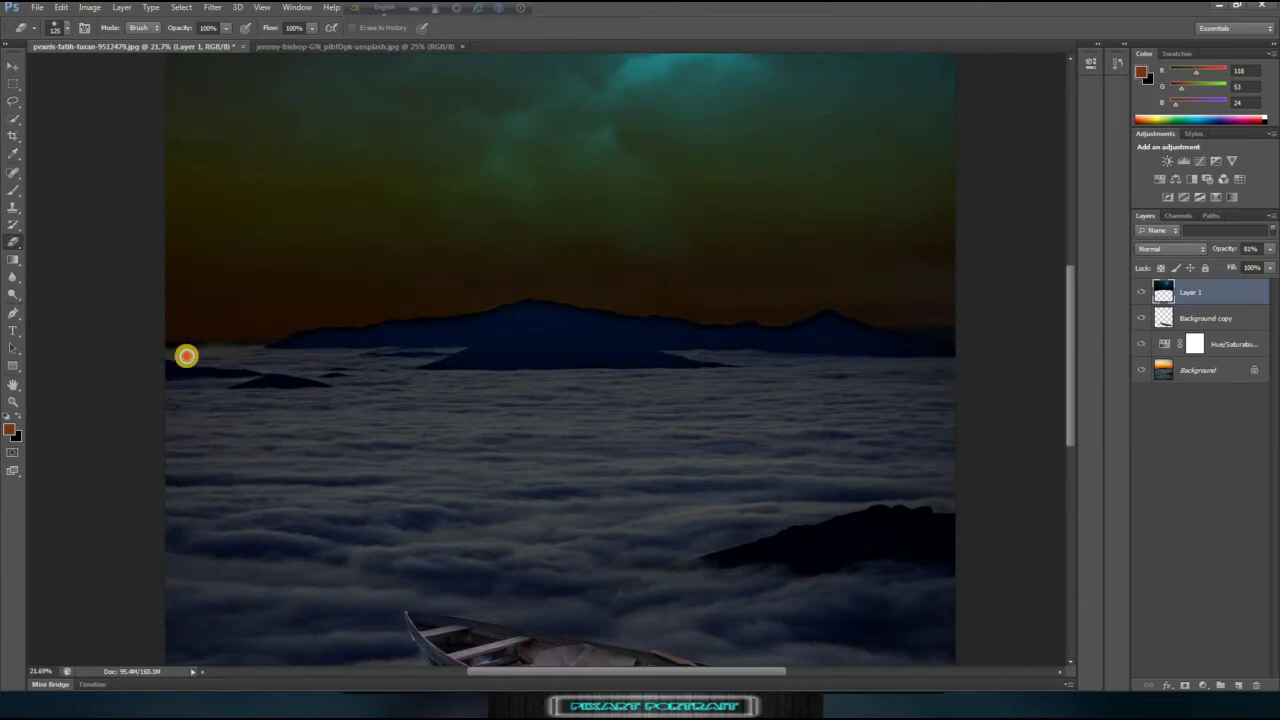
pyautogui.moveTo(1270, 248); pyautogui.dragTo(1275, 265)
pyautogui.keyDown('alt'); pyautogui.scroll(-2, 354, 354); pyautogui.keyUp('alt')
pyautogui.keyDown('alt'); pyautogui.scroll(2, 434, 334); pyautogui.keyUp('alt')
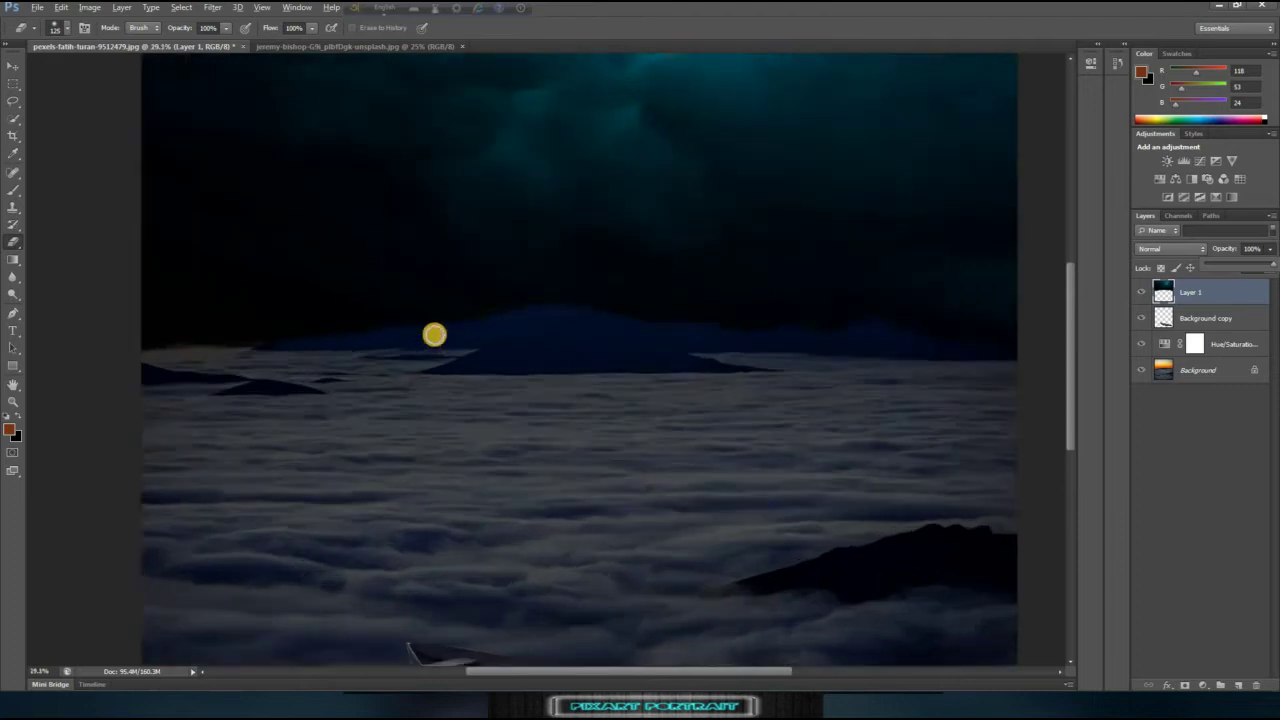
pyautogui.keyDown('alt'); pyautogui.scroll(-3, 430, 340); pyautogui.keyUp('alt')
pyautogui.keyDown('alt'); pyautogui.scroll(1, 430, 340); pyautogui.keyUp('alt')
pyautogui.keyDown('alt'); pyautogui.scroll(1, 437, 363); pyautogui.keyUp('alt')
pyautogui.keyDown('alt'); pyautogui.scroll(-1, 580, 337); pyautogui.keyUp('alt')
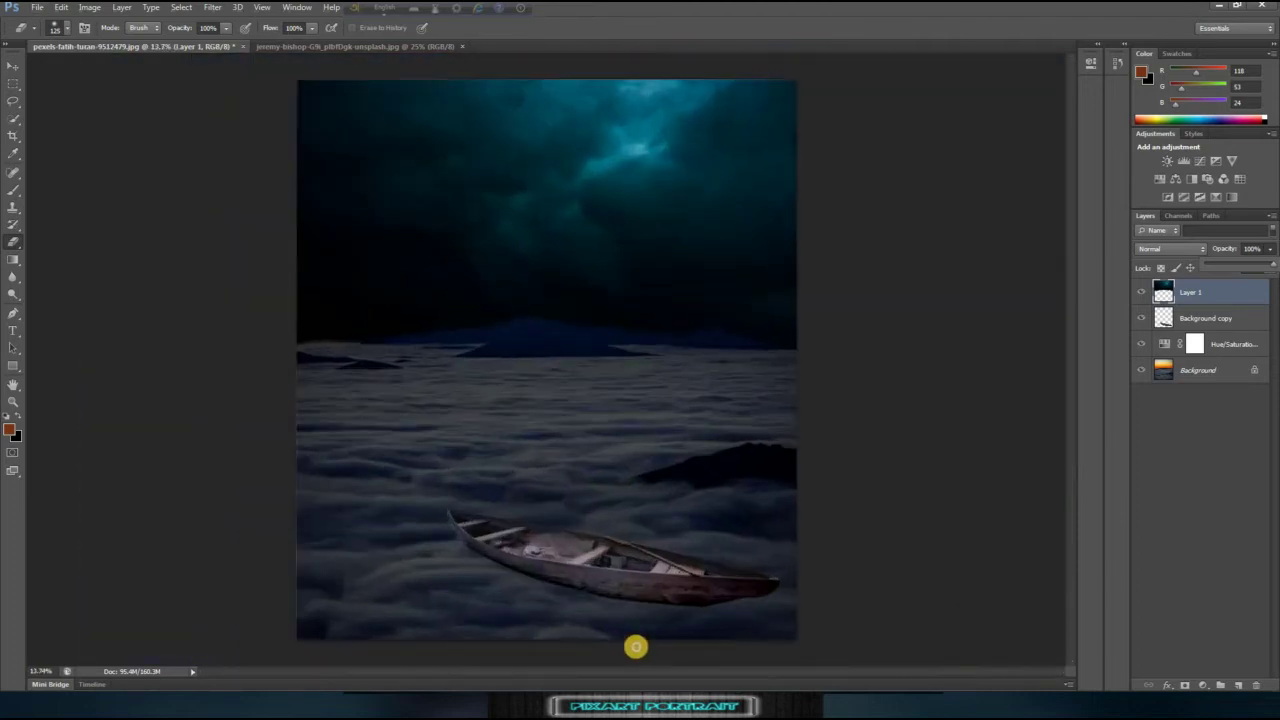
# Step: Free-transform the boat layer to adjust its size and position
pyautogui.press('v')
pyautogui.click(614, 583)
pyautogui.hotkey('ctrl', 't')
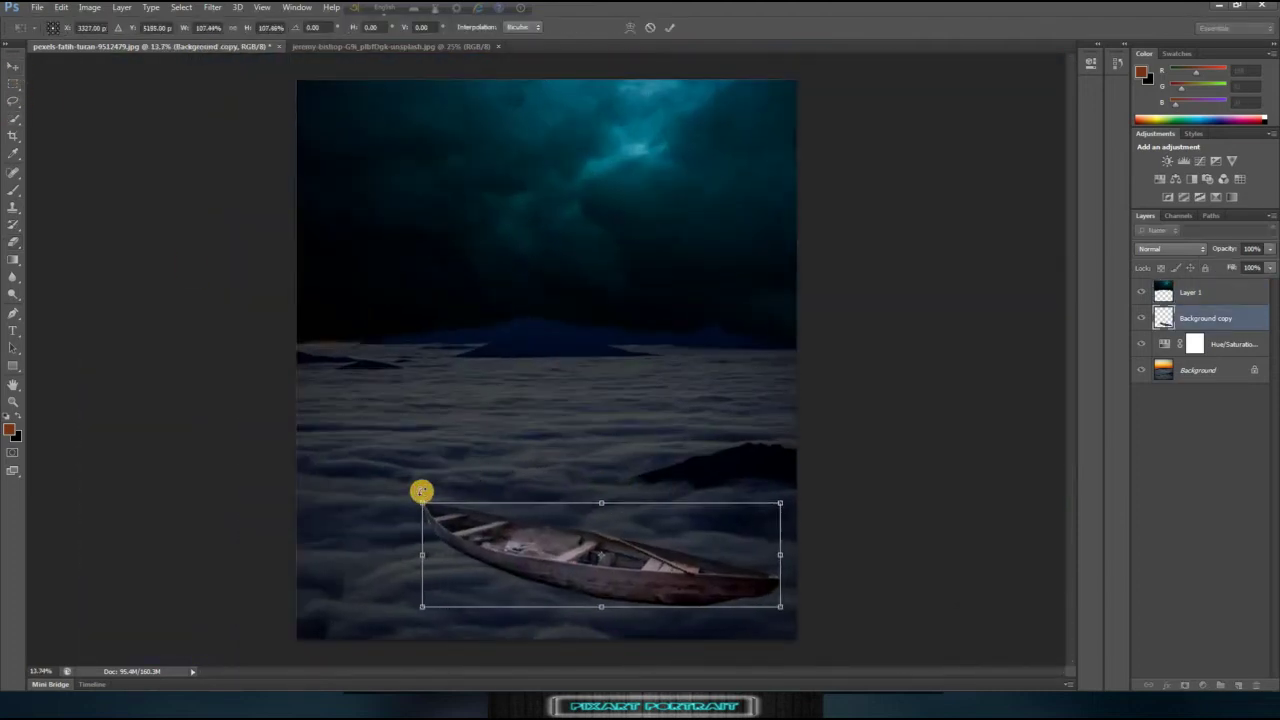
pyautogui.press('Return')
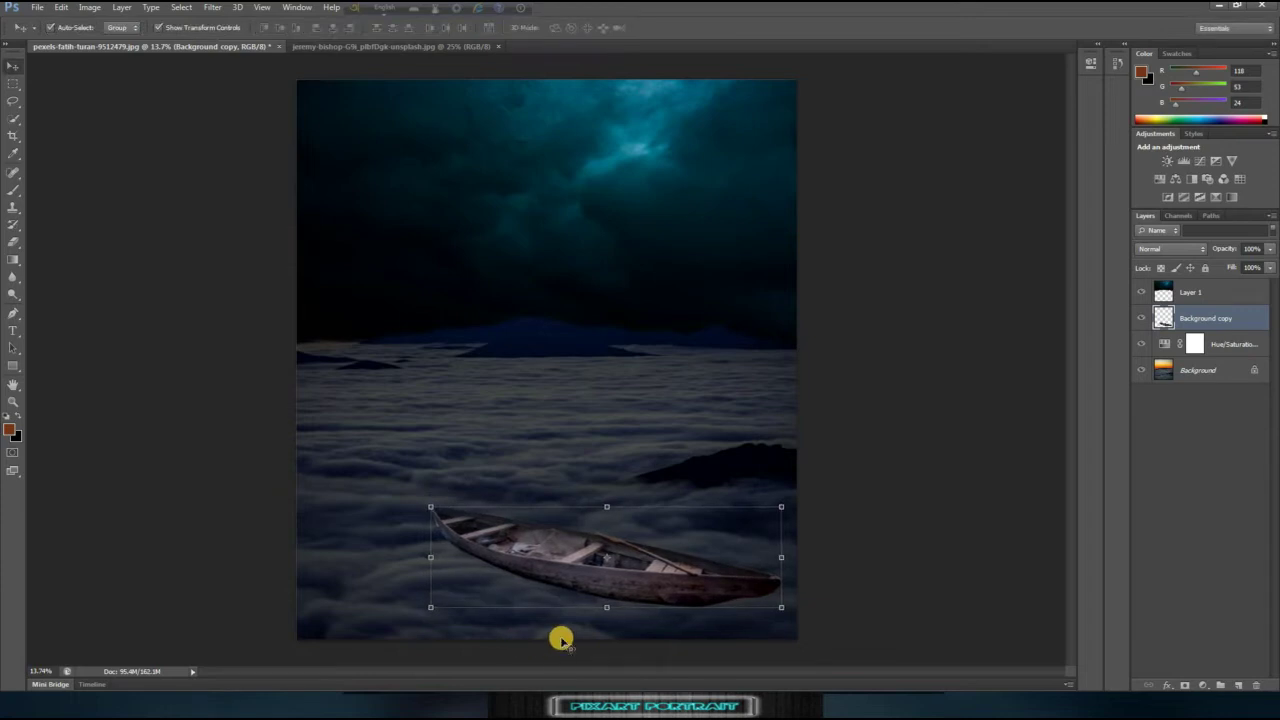
# Step: Darken the clouds further and shift their hue in the Hue/Saturation layer
pyautogui.hotkey('alt', '[')
pyautogui.hotkey('alt', '[')
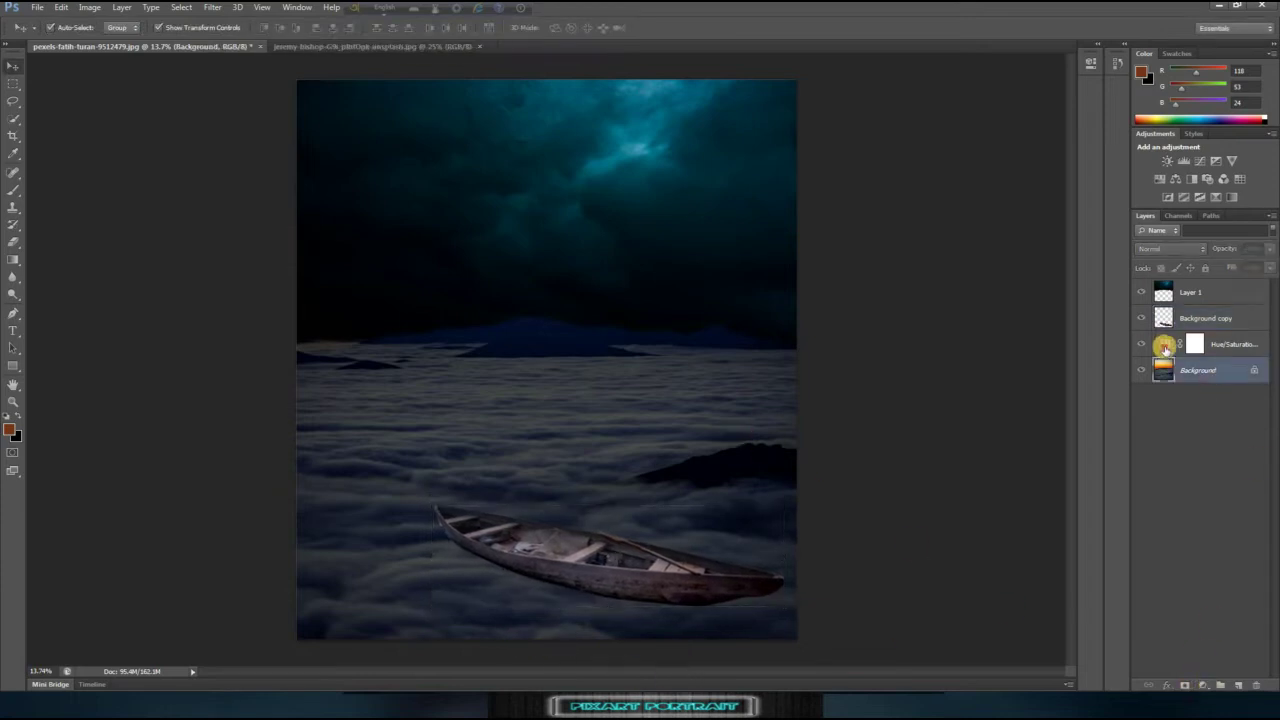
pyautogui.click(1165, 347)
pyautogui.moveTo(975, 198); pyautogui.dragTo(934, 200)
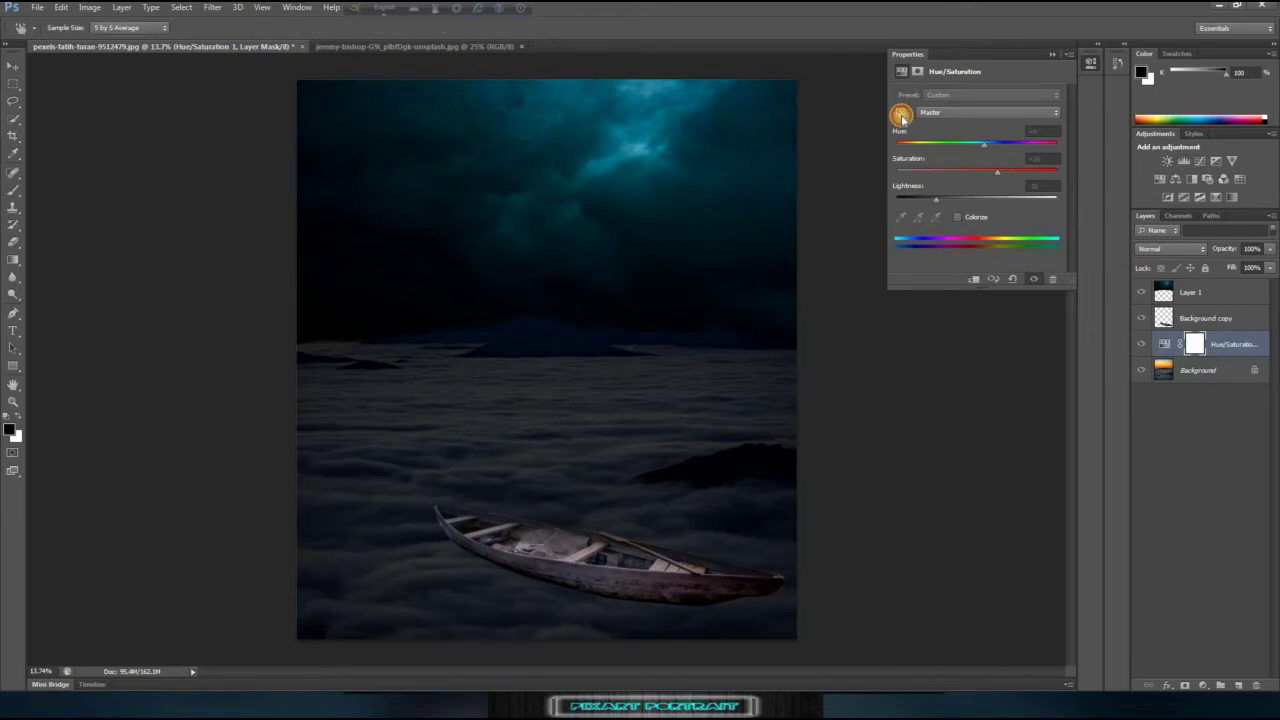
pyautogui.moveTo(997, 147)
pyautogui.mouseDown()
pyautogui.moveTo(1014, 145)
pyautogui.moveTo(961, 148)
pyautogui.moveTo(990, 177)
pyautogui.mouseUp()
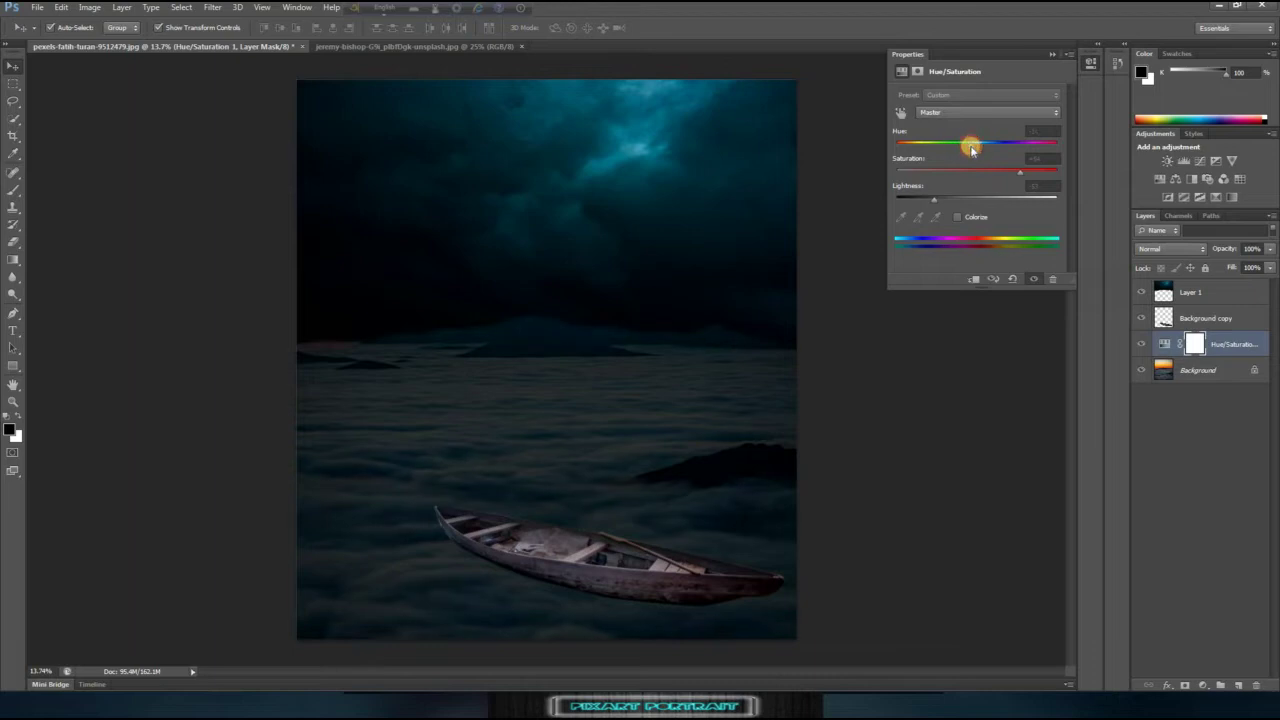
pyautogui.click(630, 610)
# Step: Add a Color Balance layer above Background pushing the midtones toward cyan and blue
pyautogui.scroll(3, 437, 547)
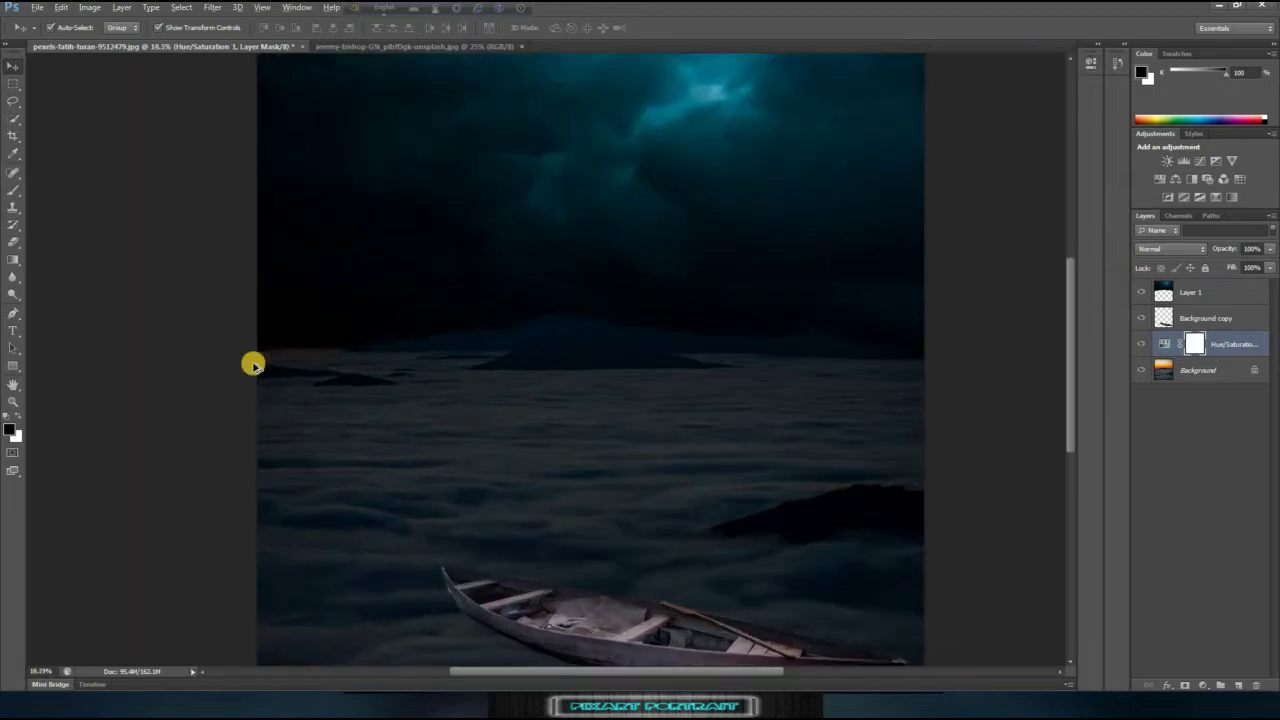
pyautogui.click(723, 337)
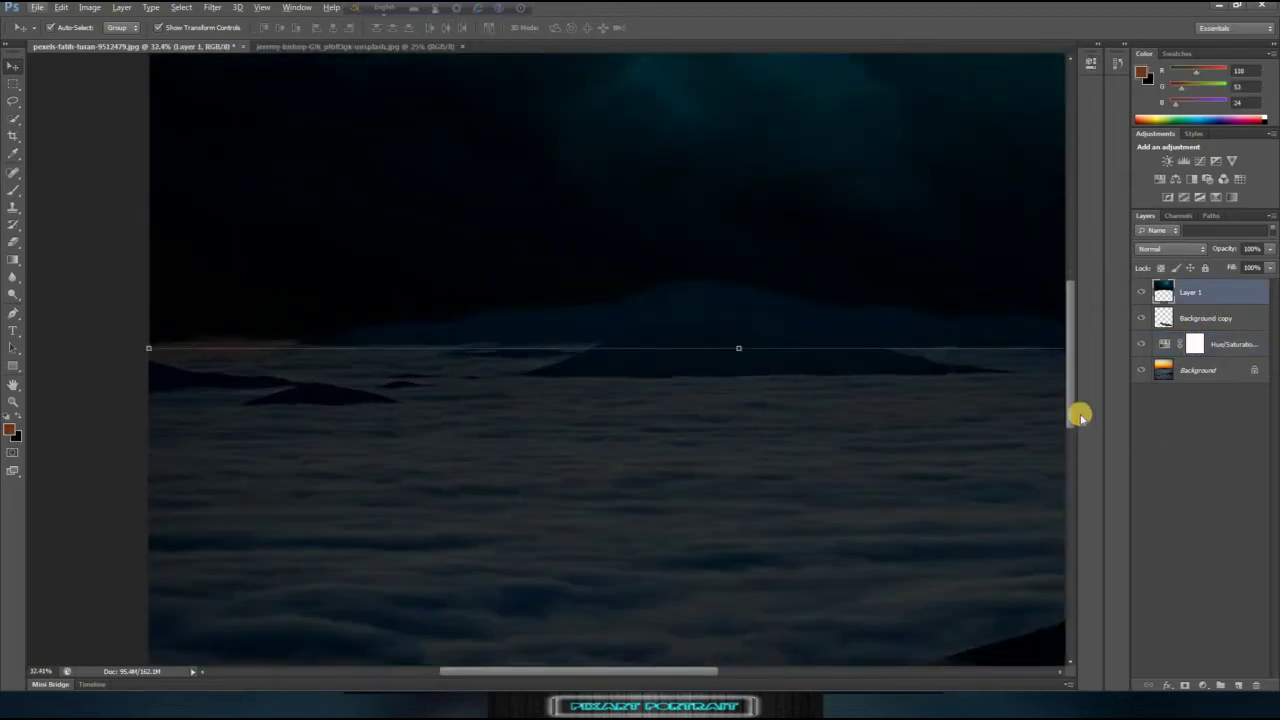
pyautogui.scroll(-2, 611, 357)
pyautogui.scroll(-1, 611, 357)
pyautogui.click(1163, 378)
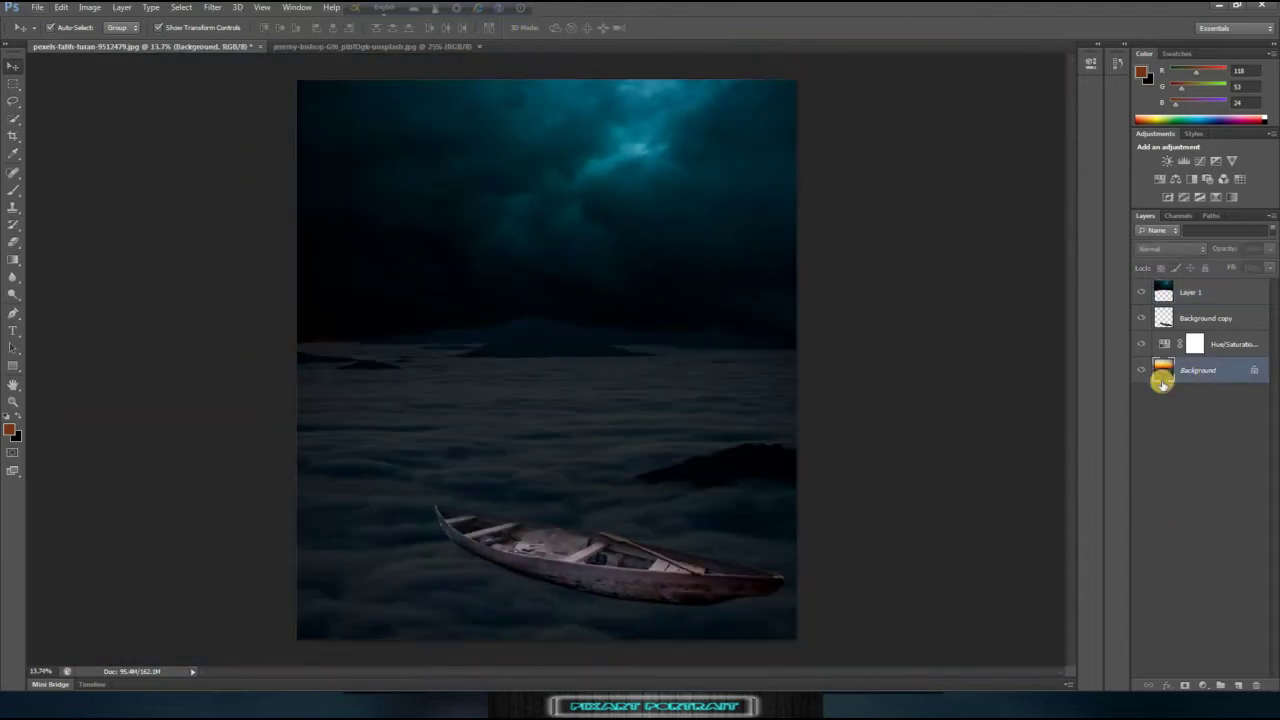
pyautogui.click(1207, 686)
pyautogui.click(1172, 466)
pyautogui.moveTo(955, 125)
pyautogui.mouseDown()
pyautogui.moveTo(916, 126)
pyautogui.moveTo(946, 126)
pyautogui.mouseUp()
pyautogui.moveTo(955, 171); pyautogui.dragTo(975, 176)
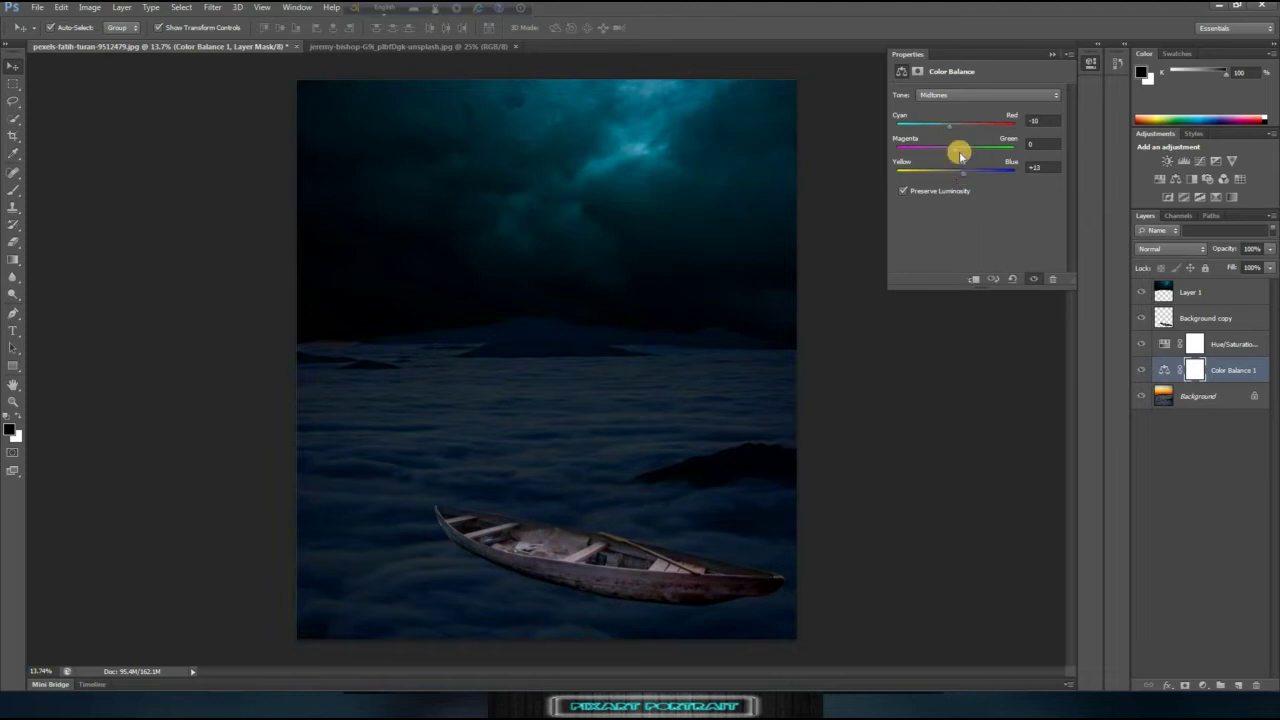
pyautogui.click(1052, 55)
# Step: Try a Hue/Saturation layer clipped to the boat, then delete it
pyautogui.click(1190, 318)
pyautogui.click(1203, 686)
pyautogui.click(1082, 449)
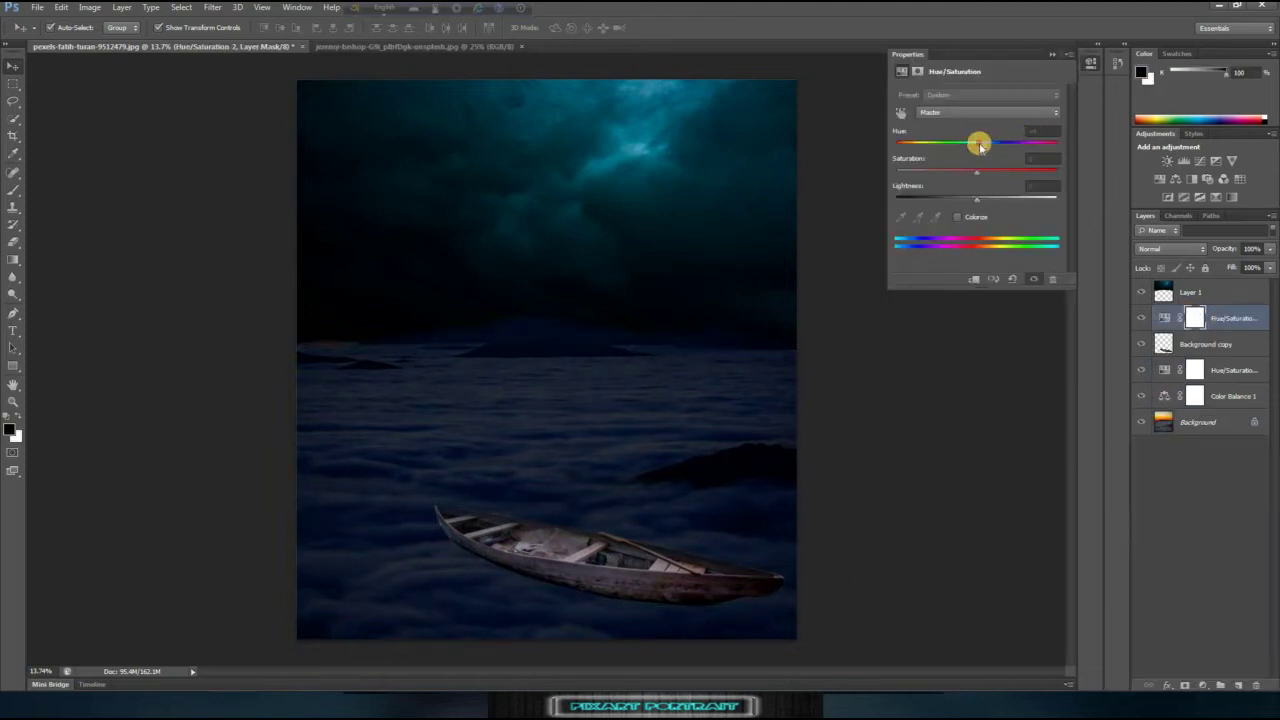
pyautogui.click(976, 283)
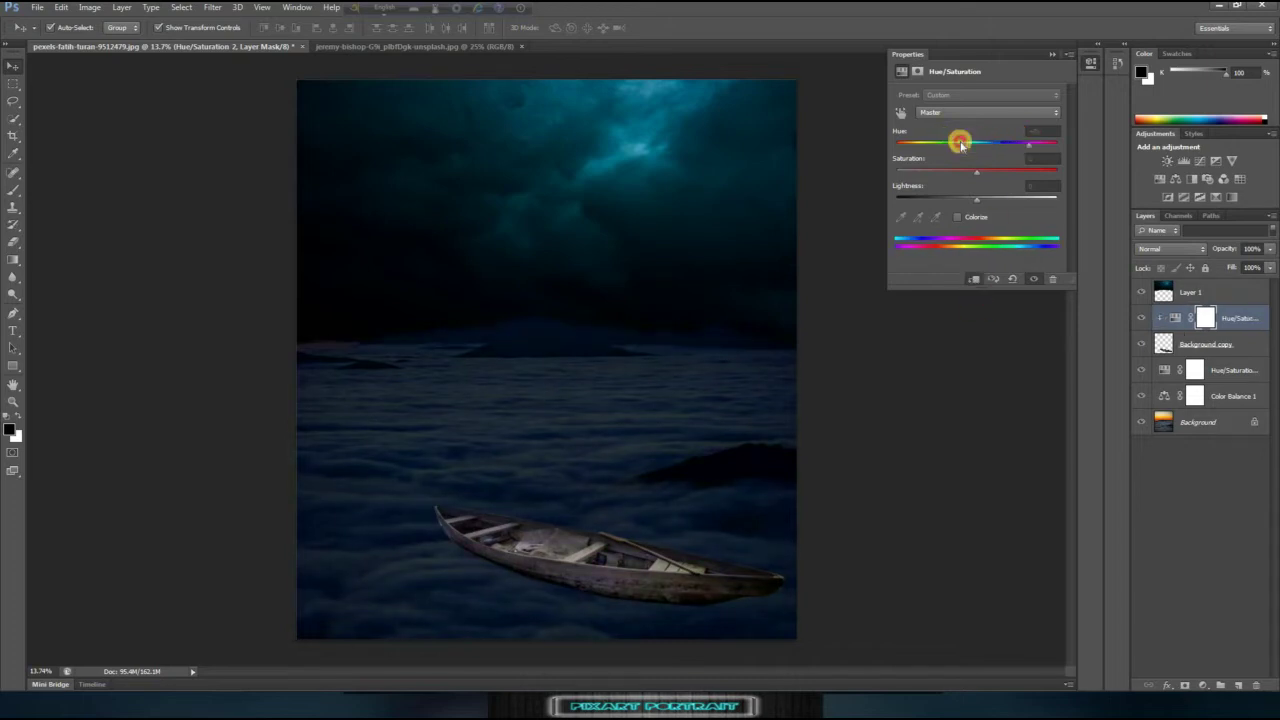
pyautogui.click(1052, 55)
pyautogui.press('Delete')
# Step: Add a Color Balance layer clipped to the boat
pyautogui.click(1203, 686)
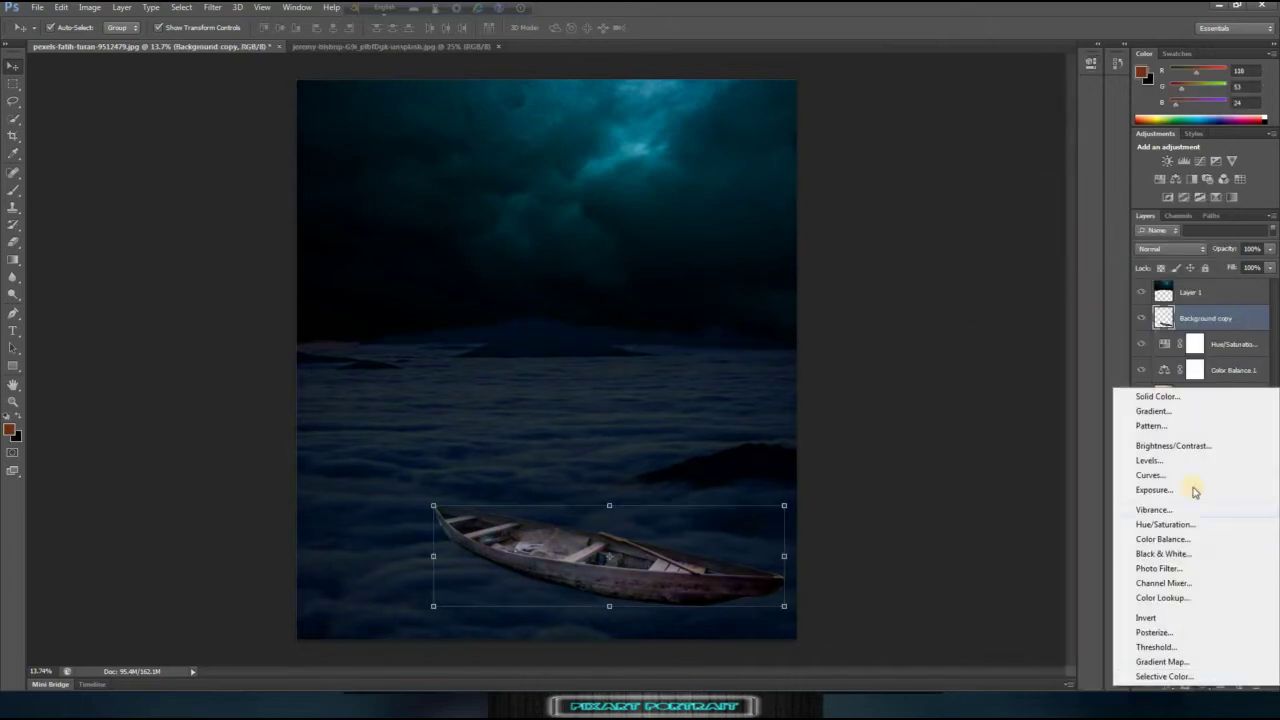
pyautogui.click(1160, 540)
pyautogui.hotkey('ctrl', 'alt', 'g')
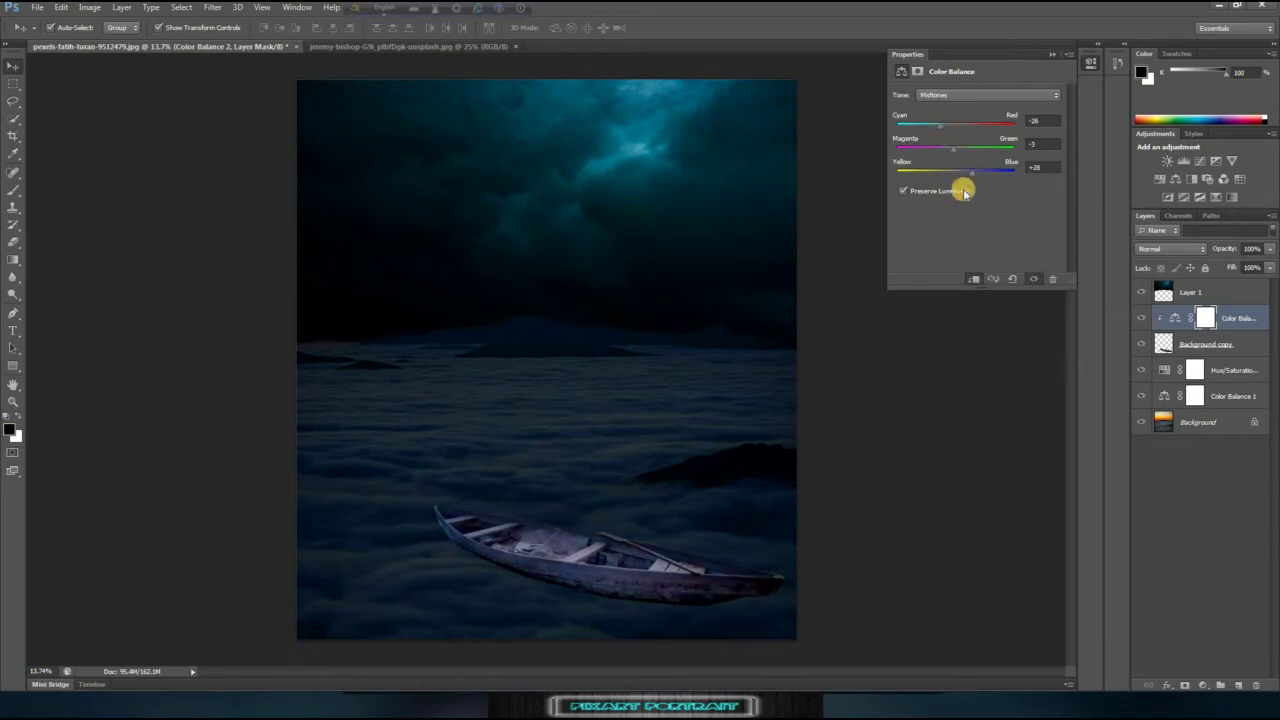
pyautogui.click(1048, 57)
# Step: Add a Brightness/Contrast layer clipped to the boat with brightness -51
pyautogui.click(1203, 686)
pyautogui.click(1157, 446)
pyautogui.hotkey('ctrl', 'alt', 'g')
pyautogui.moveTo(976, 129); pyautogui.dragTo(949, 129)
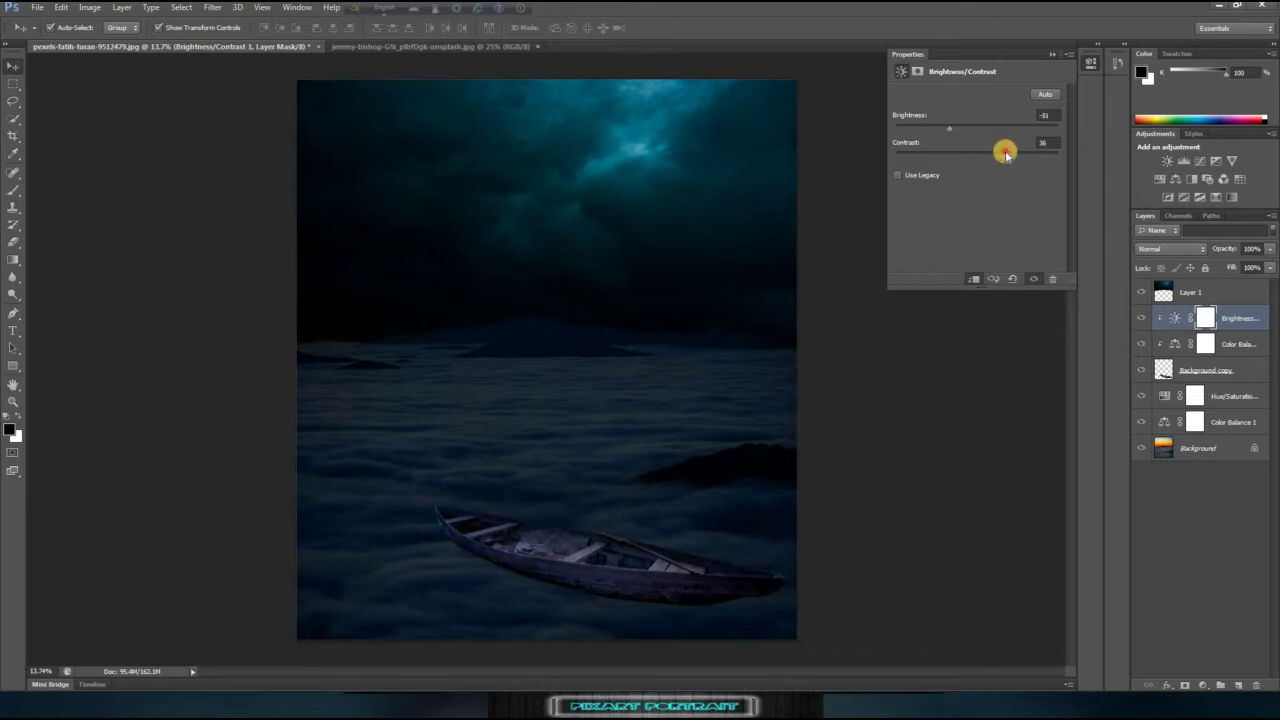
pyautogui.click(1052, 54)
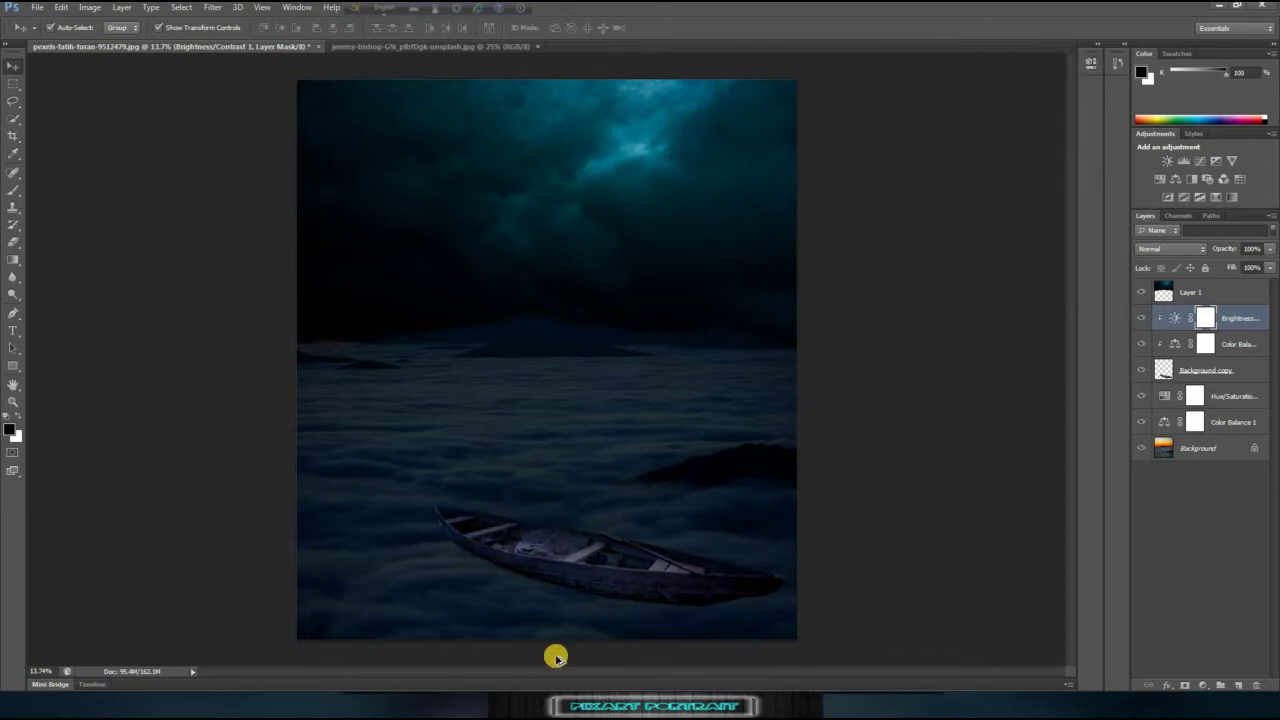
pyautogui.scroll(4, 557, 654)
# Step: Erase the hard edge under the boat's hull so it fades into the clouds
pyautogui.scroll(1, 560, 649)
pyautogui.click(955, 505)
pyautogui.press('e')
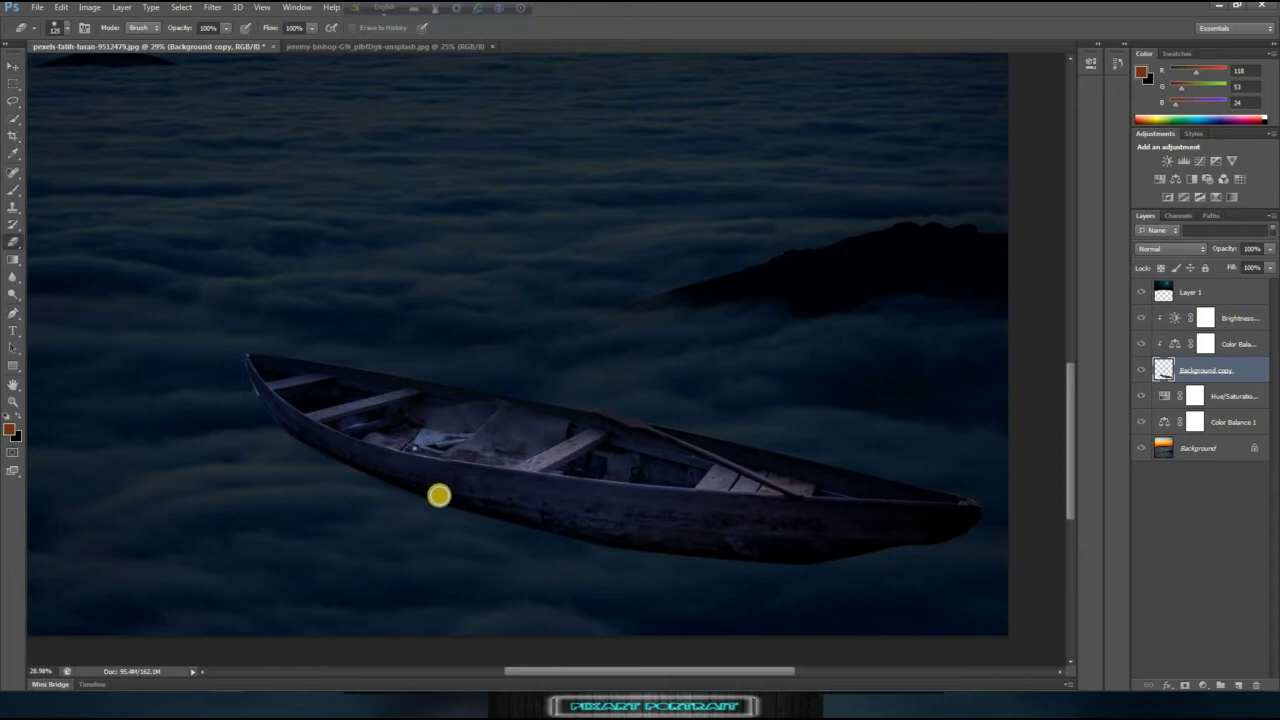
pyautogui.scroll(1, 655, 582)
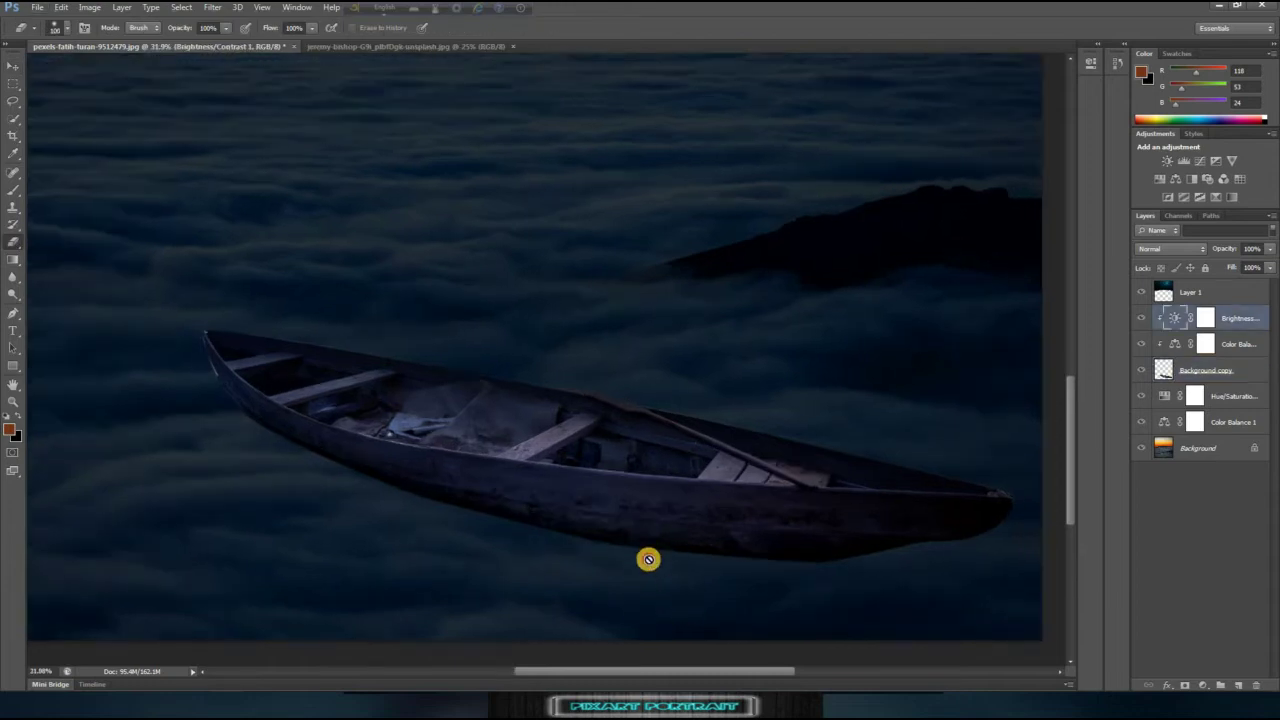
pyautogui.click(661, 558)
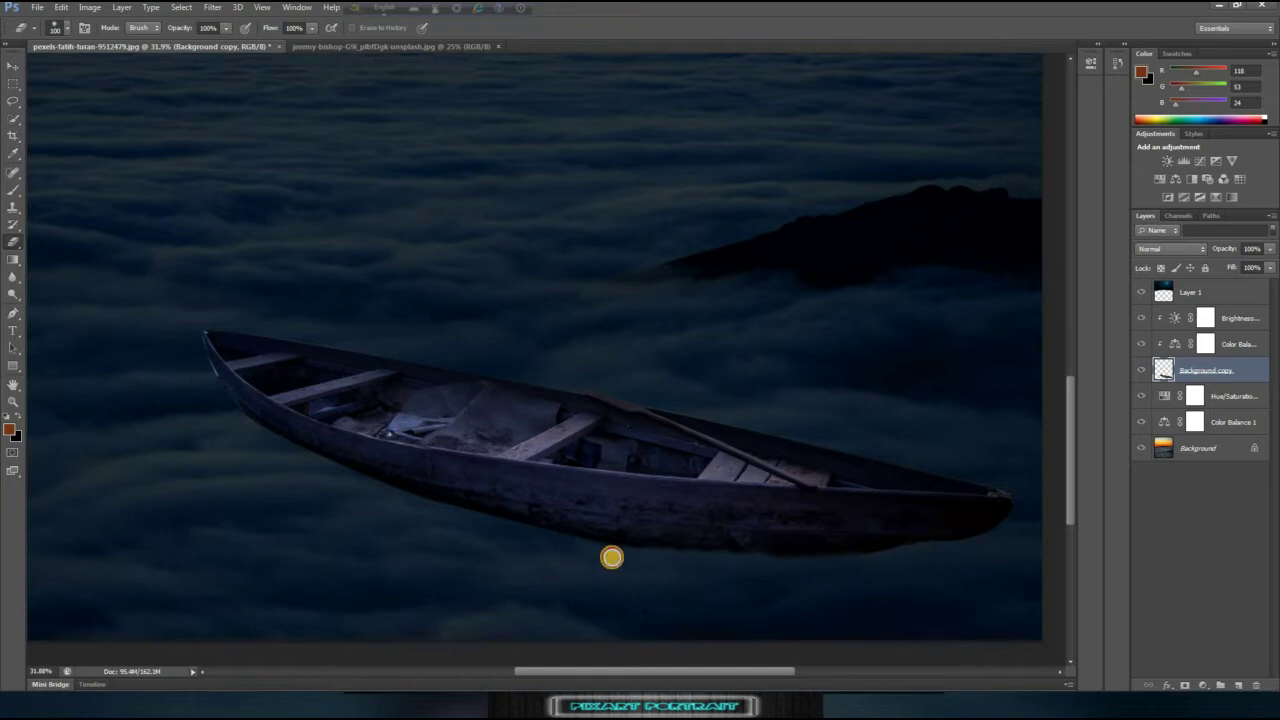
pyautogui.moveTo(516, 528); pyautogui.dragTo(506, 524)
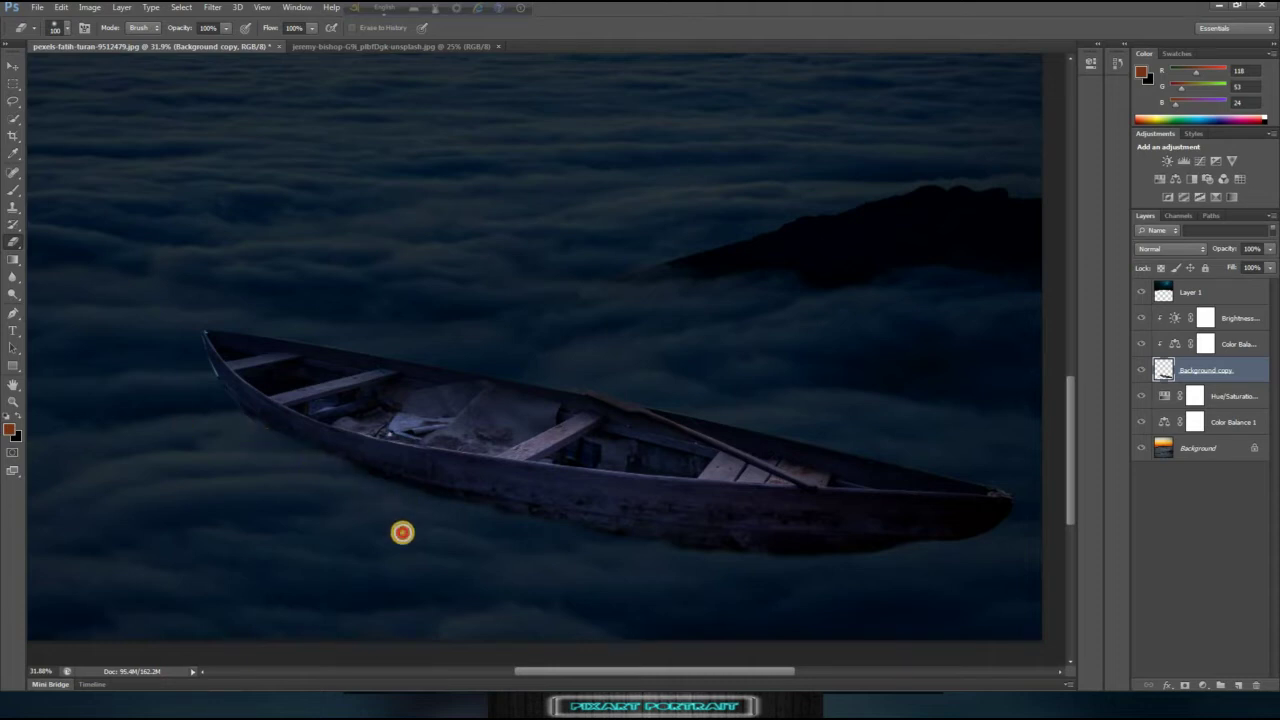
# Step: Set the foreground colour to black and add an empty Layer 2 above the boat
pyautogui.click(13, 432)
pyautogui.press('Return')
pyautogui.click(1236, 685)
pyautogui.press('b')
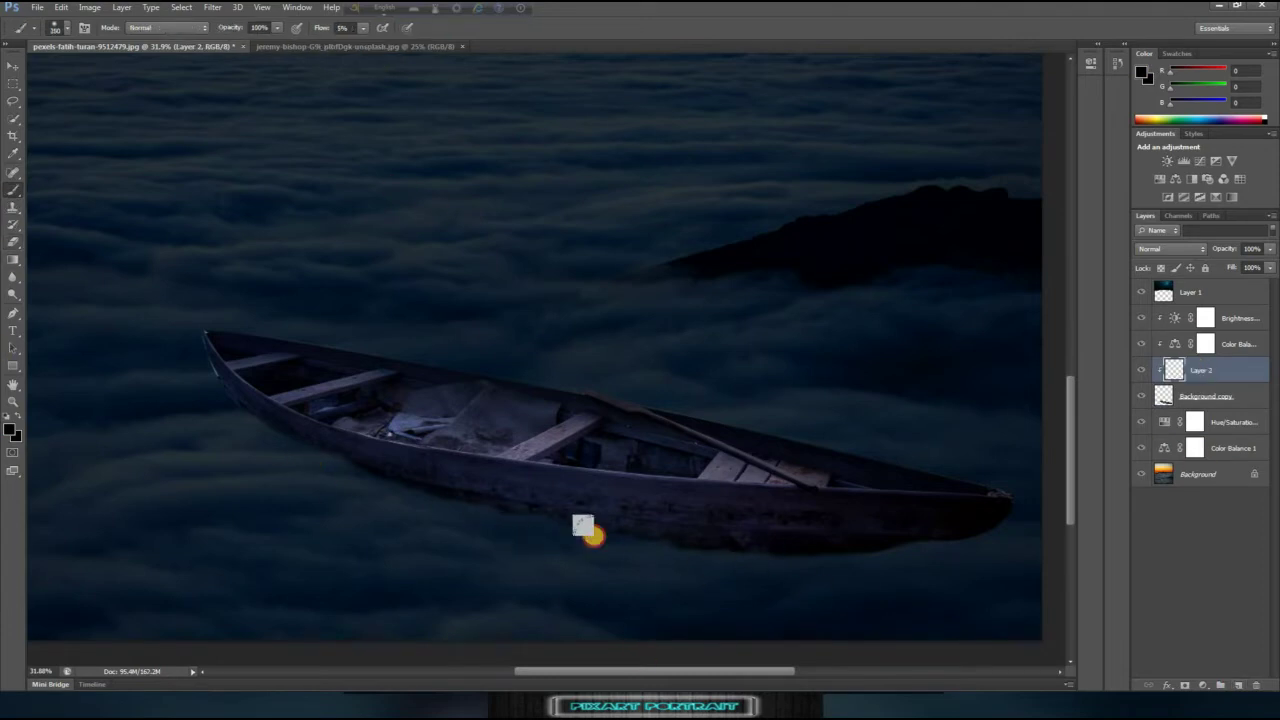
# Step: On empty Layer 2, set a soft black brush to 12% flow and size 300 over the boat
pyautogui.click(1215, 396)
pyautogui.click(1199, 372)
pyautogui.hotkey('shift', '1')
pyautogui.hotkey('shift', '2')
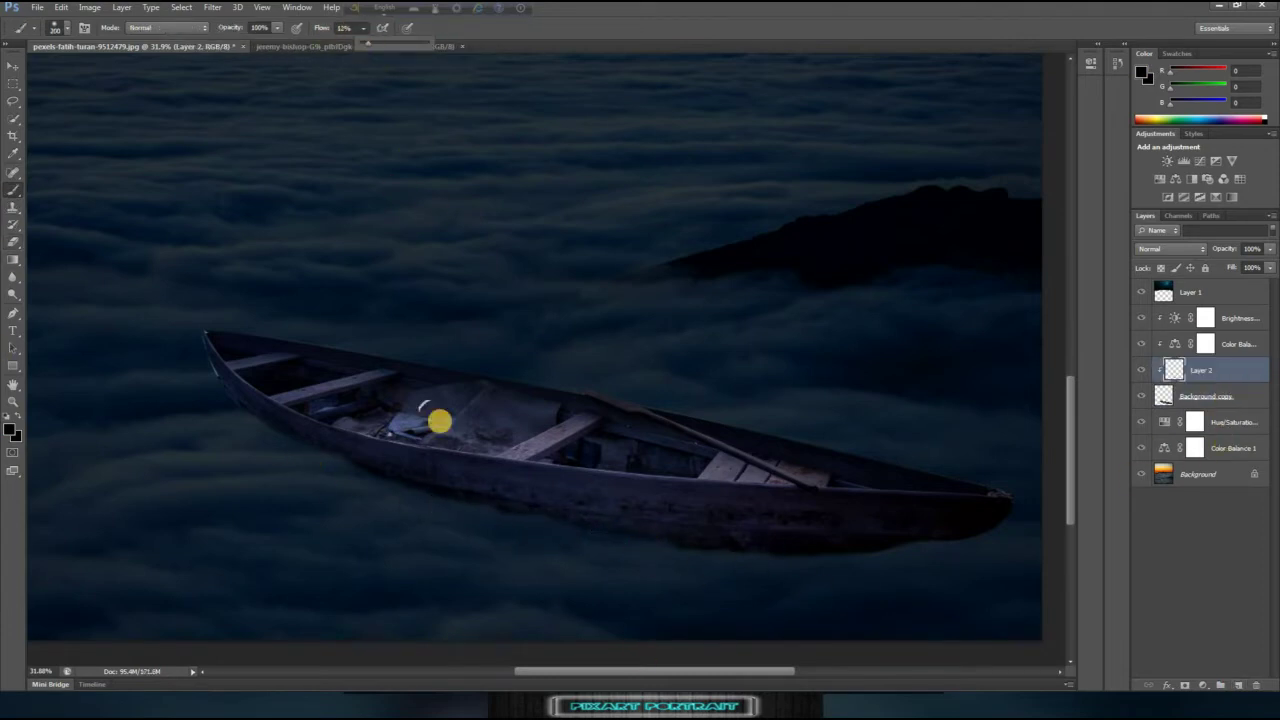
pyautogui.press(']')
pyautogui.press(']')
pyautogui.press(']')
pyautogui.press('[')
# Step: Shade faintly beneath the hull on the Background layer at 5% flow, brush size 250
pyautogui.click(1170, 476)
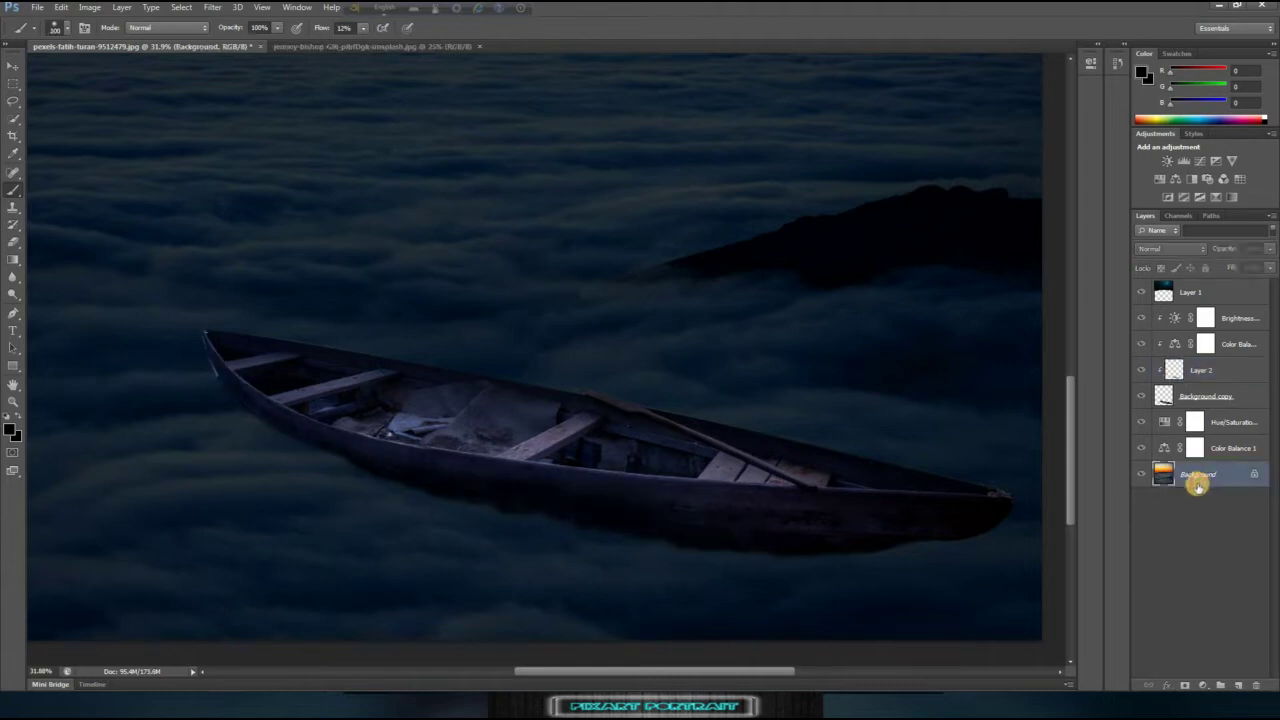
pyautogui.press('[')
pyautogui.hotkey('shift', '0')
pyautogui.hotkey('shift', '5')
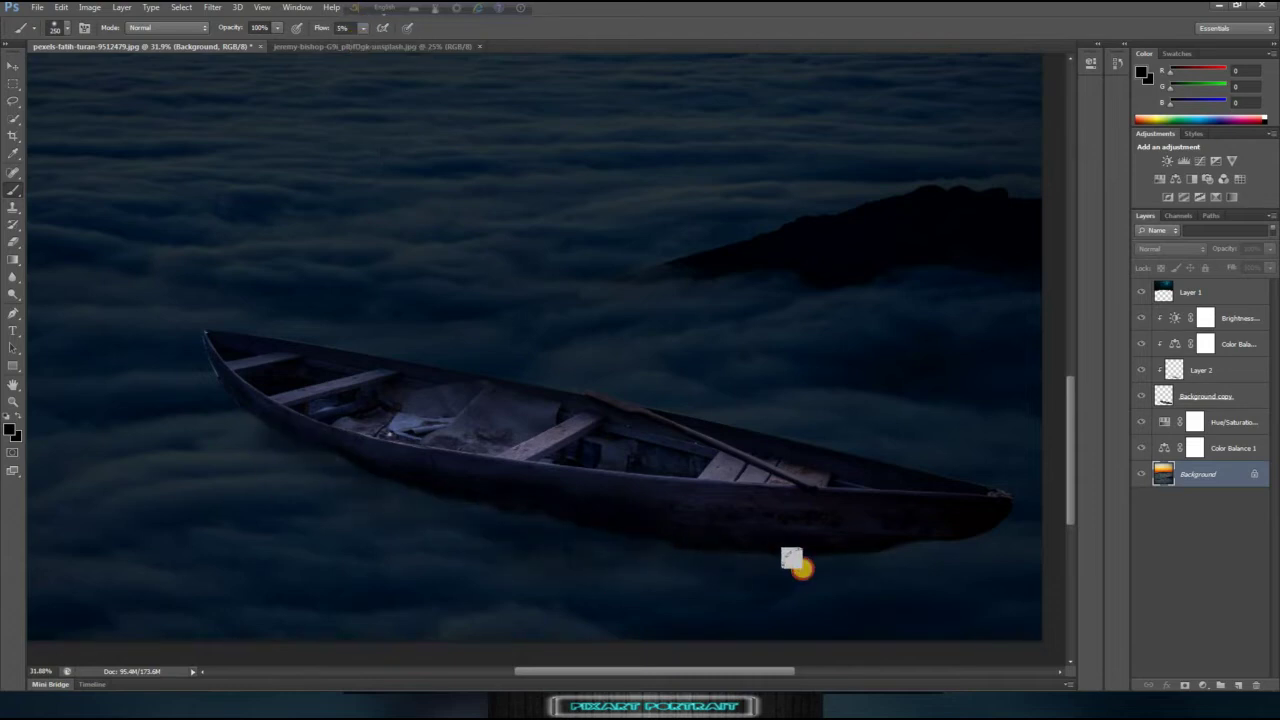
pyautogui.hotkey('ctrl', '0')
pyautogui.scroll(3, 502, 567)
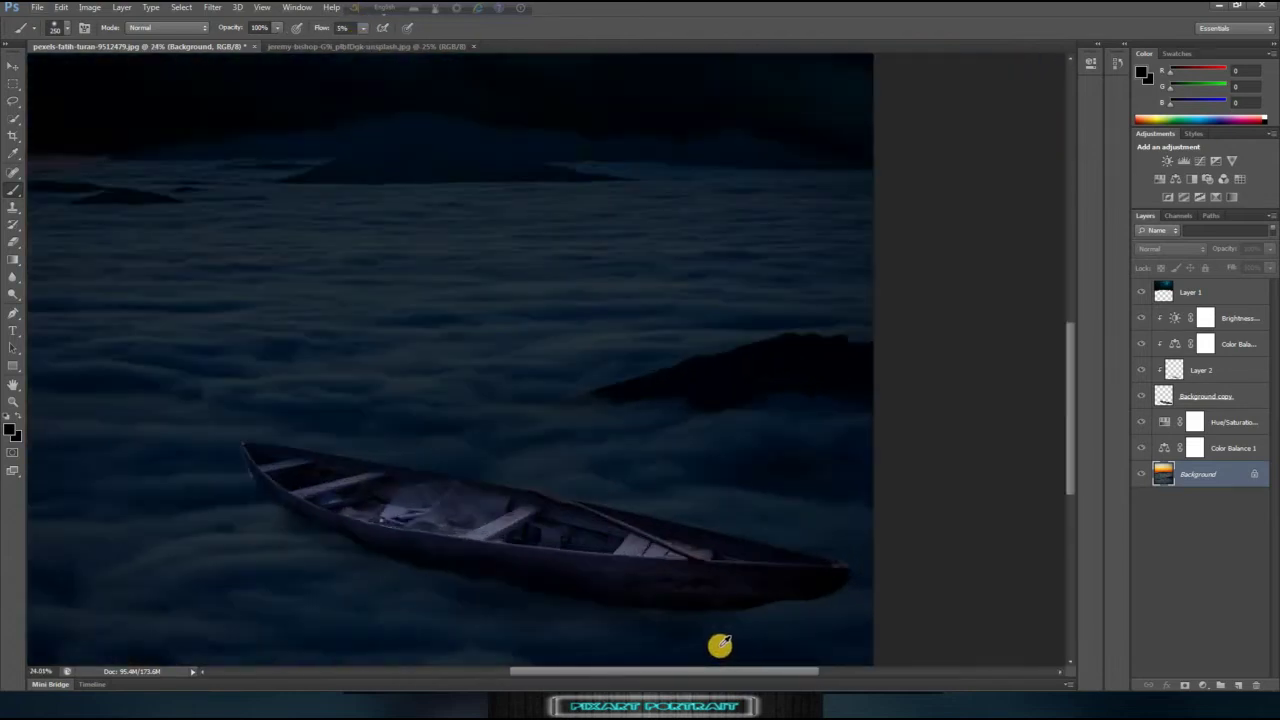
pyautogui.scroll(2, 720, 563)
pyautogui.click(1168, 396)
pyautogui.click(13, 241)
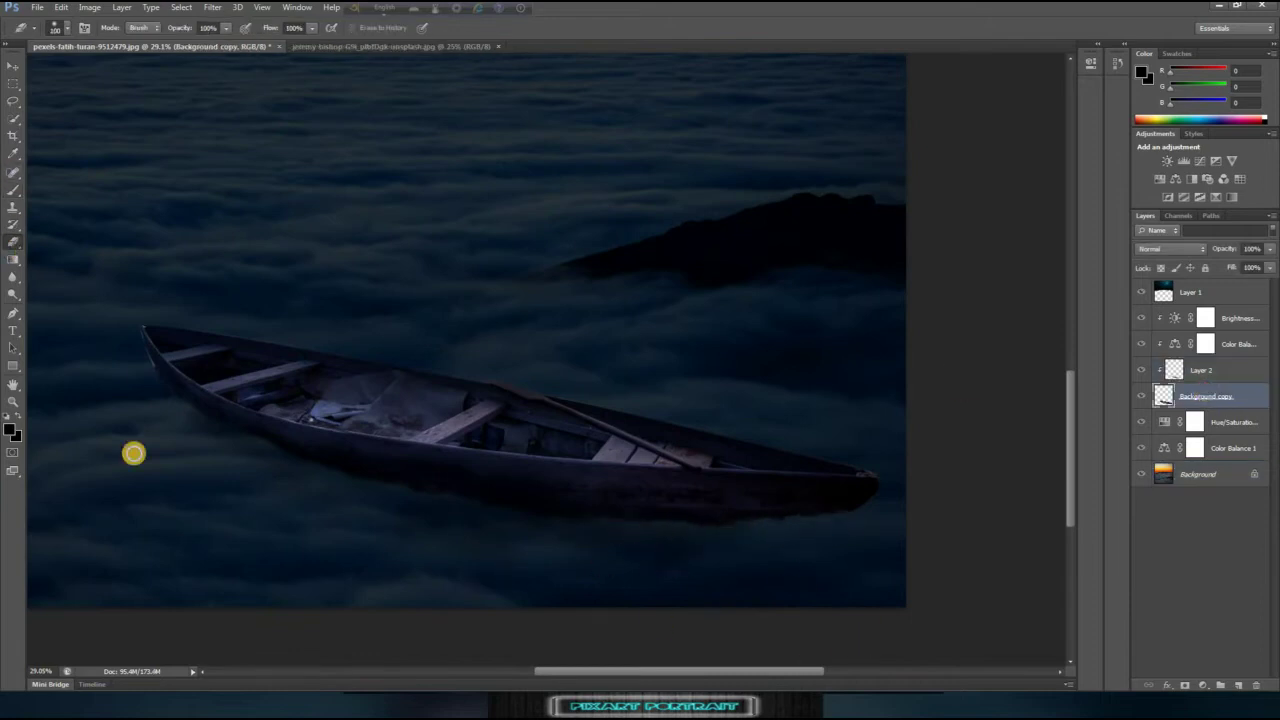
# Step: Erase the bright fringe along the boat's bow while zoomed in
pyautogui.scroll(3, 146, 347)
pyautogui.scroll(3, 130, 352)
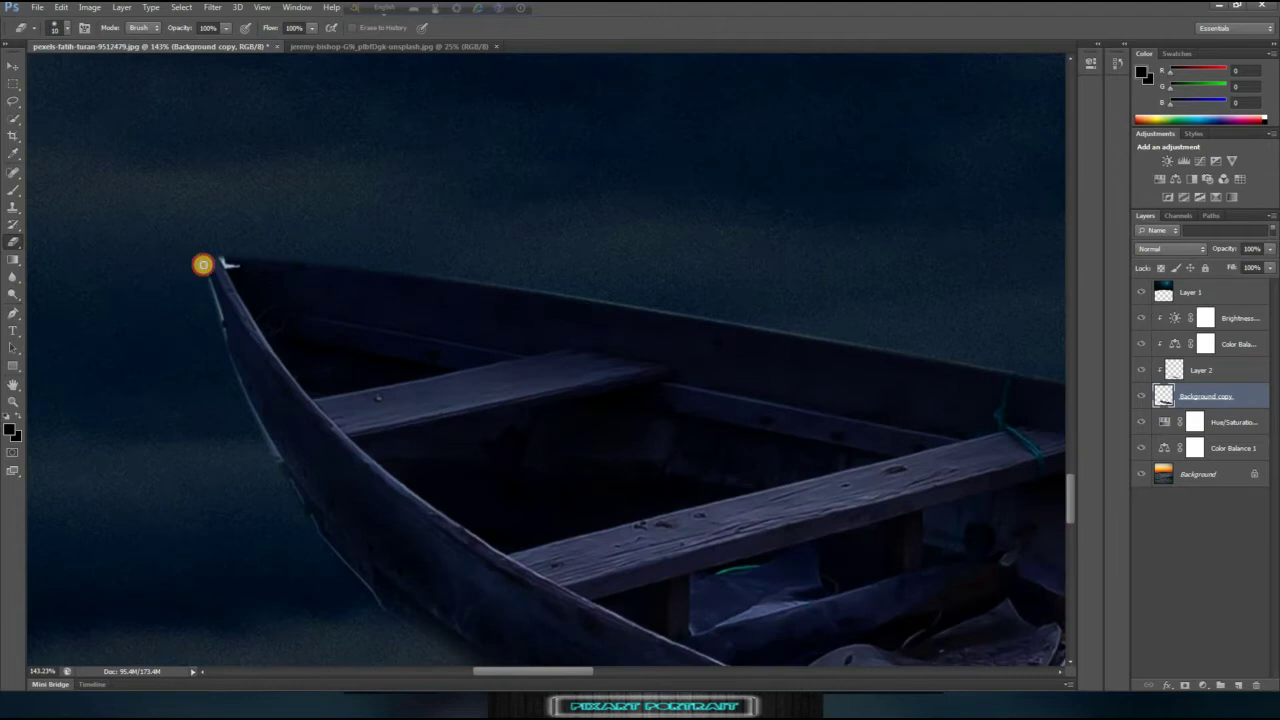
pyautogui.moveTo(258, 425); pyautogui.dragTo(295, 498)
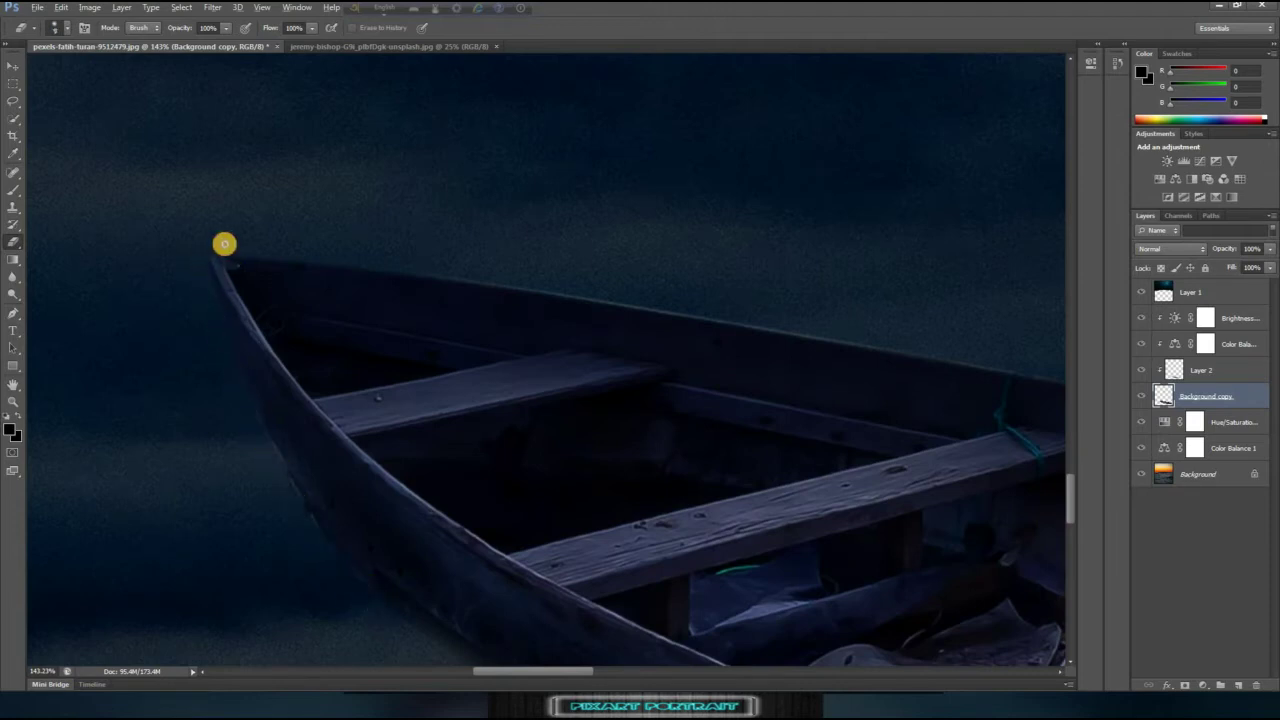
pyautogui.scroll(-5, 740, 580)
pyautogui.scroll(-3, 934, 549)
pyautogui.scroll(-1, 517, 489)
# Step: Select the boat's Background copy layer with the Brush tool active
pyautogui.press('v')
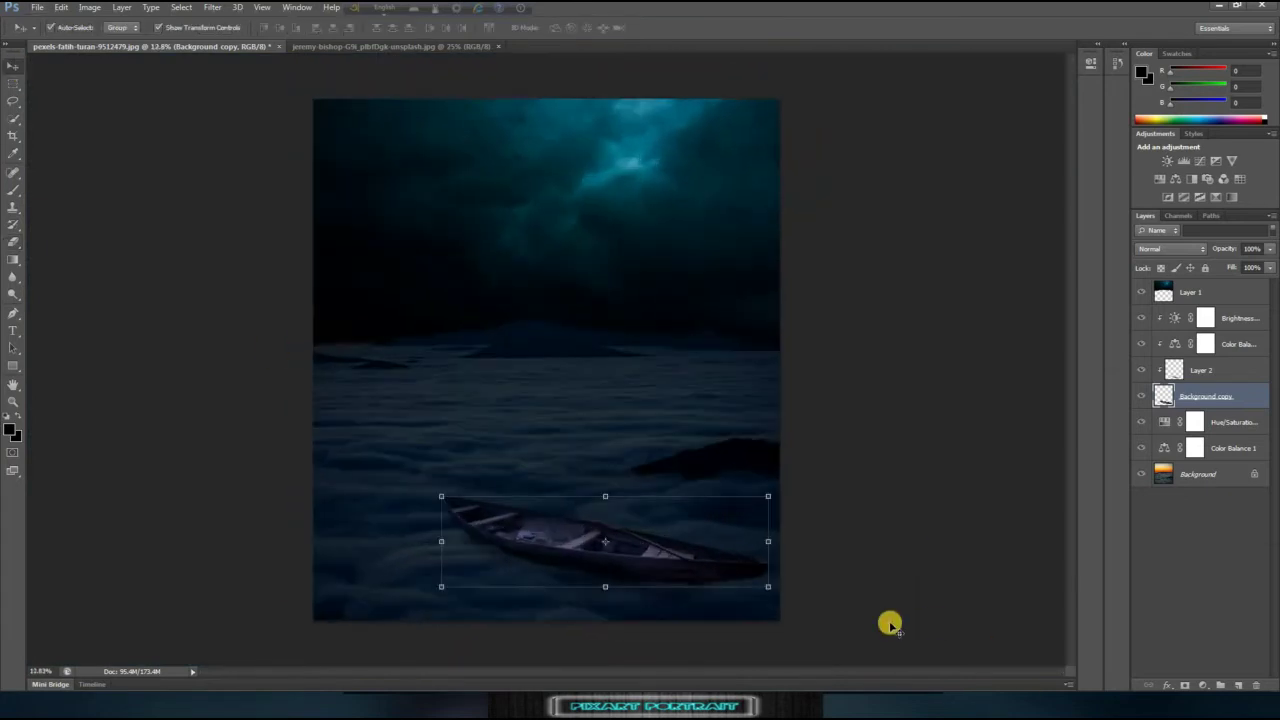
pyautogui.click(760, 631)
pyautogui.scroll(3, 760, 631)
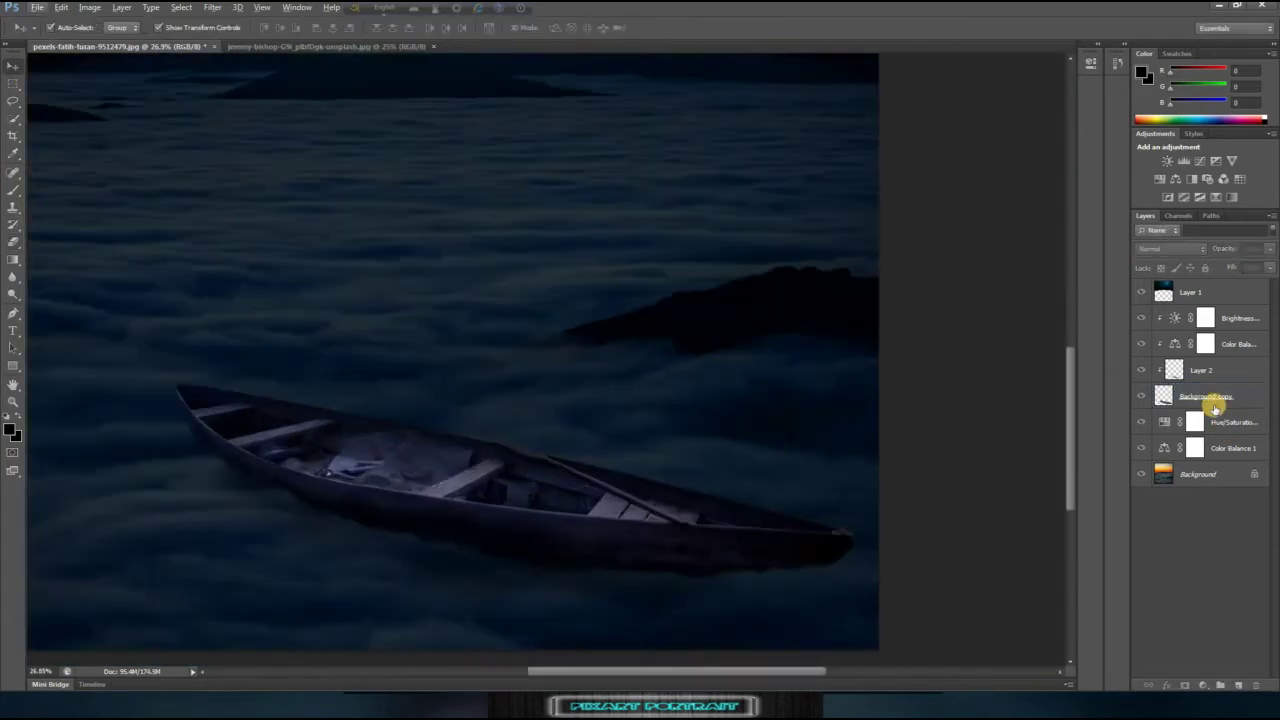
pyautogui.click(1214, 400)
pyautogui.click(13, 186)
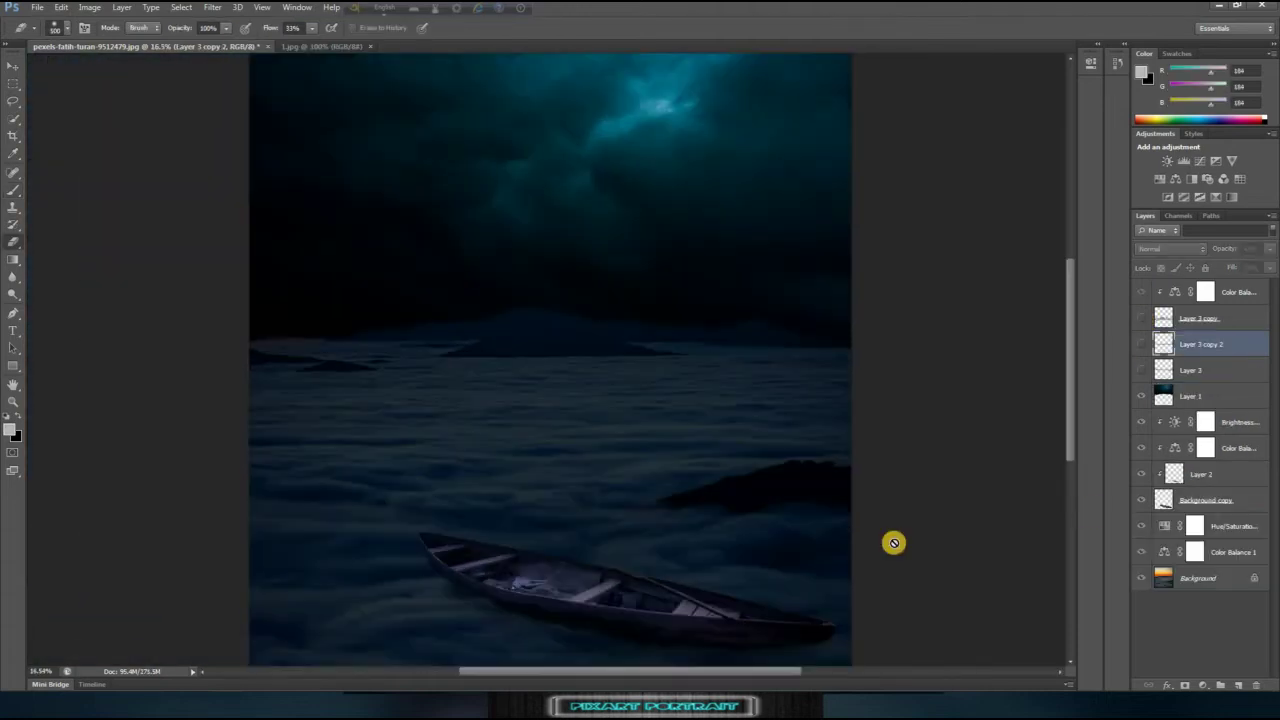
# Step: Zoom in and out to check the boat against the full composition
pyautogui.scroll(2, 690, 653)
pyautogui.scroll(-3, 589, 623)
pyautogui.scroll(1, 575, 600)
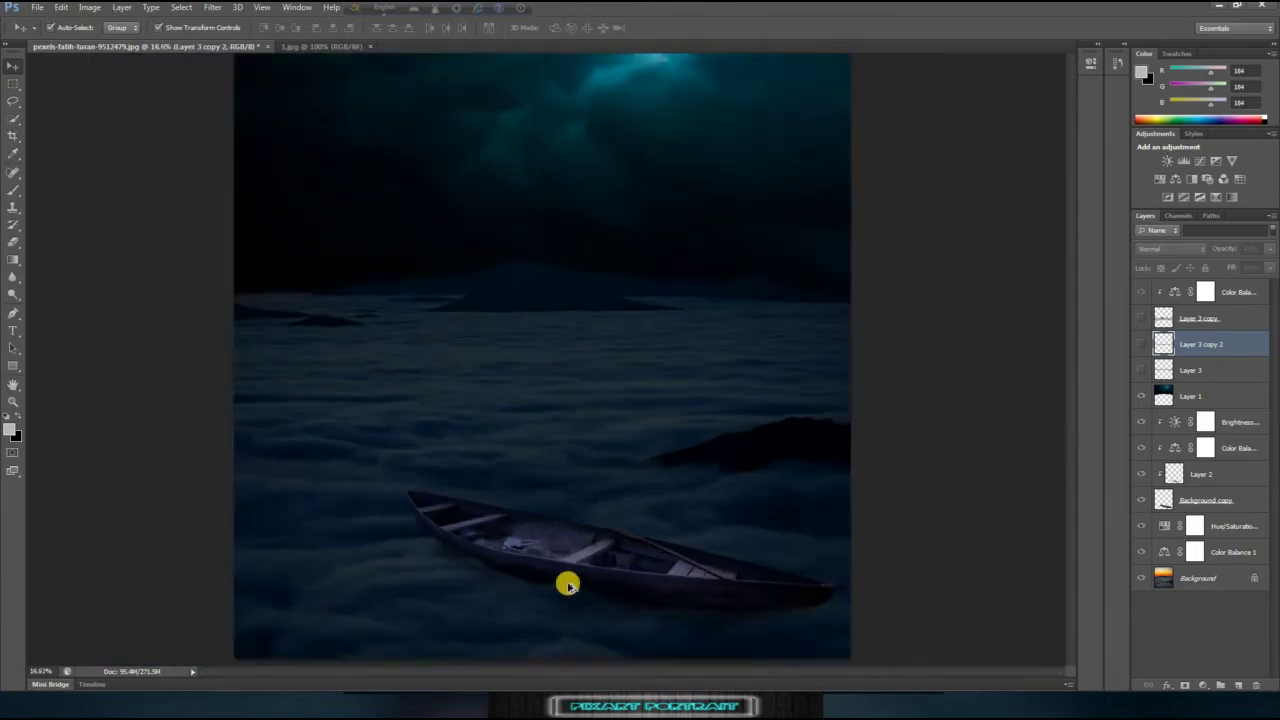
pyautogui.scroll(-1, 563, 333)
pyautogui.scroll(2, 780, 491)
pyautogui.scroll(1, 471, 311)
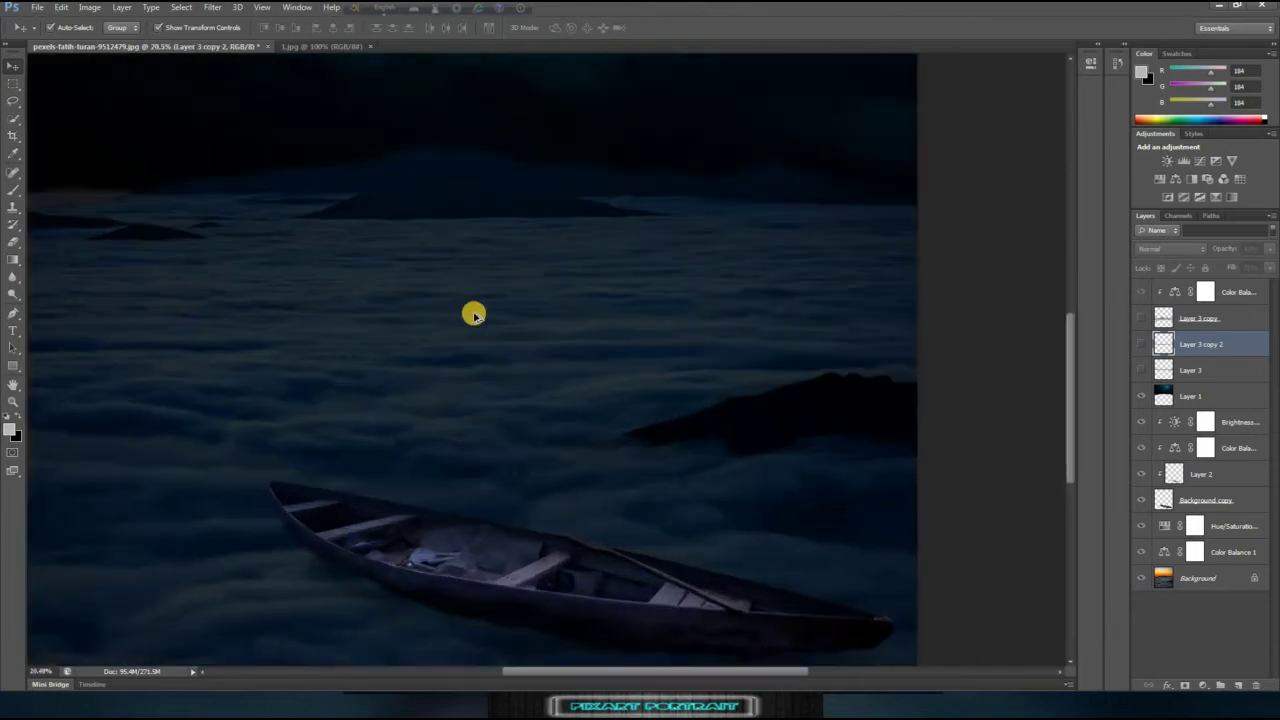
pyautogui.scroll(-3, 511, 414)
pyautogui.scroll(1, 520, 370)
pyautogui.scroll(-1, 700, 390)
pyautogui.click(37, 7)
# Step: Open the pngtree rain image and select its blue lightning with Color Range
pyautogui.click(45, 32)
pyautogui.doubleClick(648, 228)
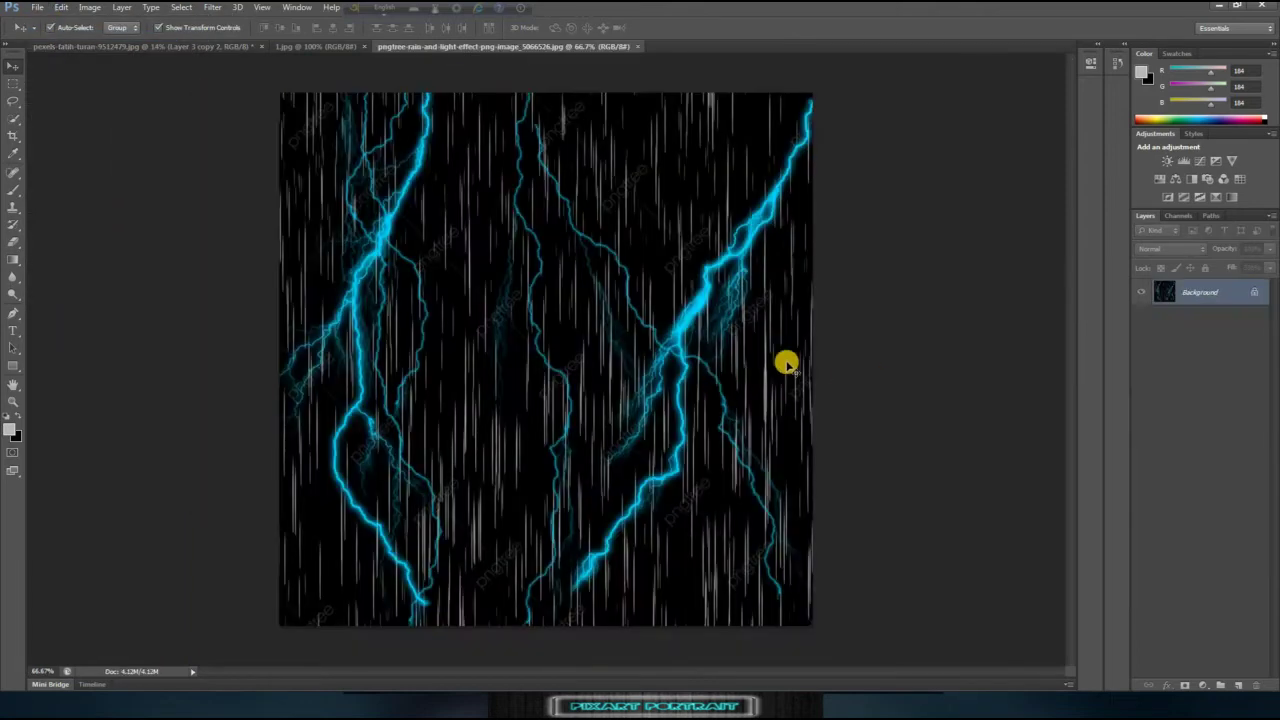
pyautogui.click(122, 12)
pyautogui.click(200, 154)
pyautogui.click(689, 325)
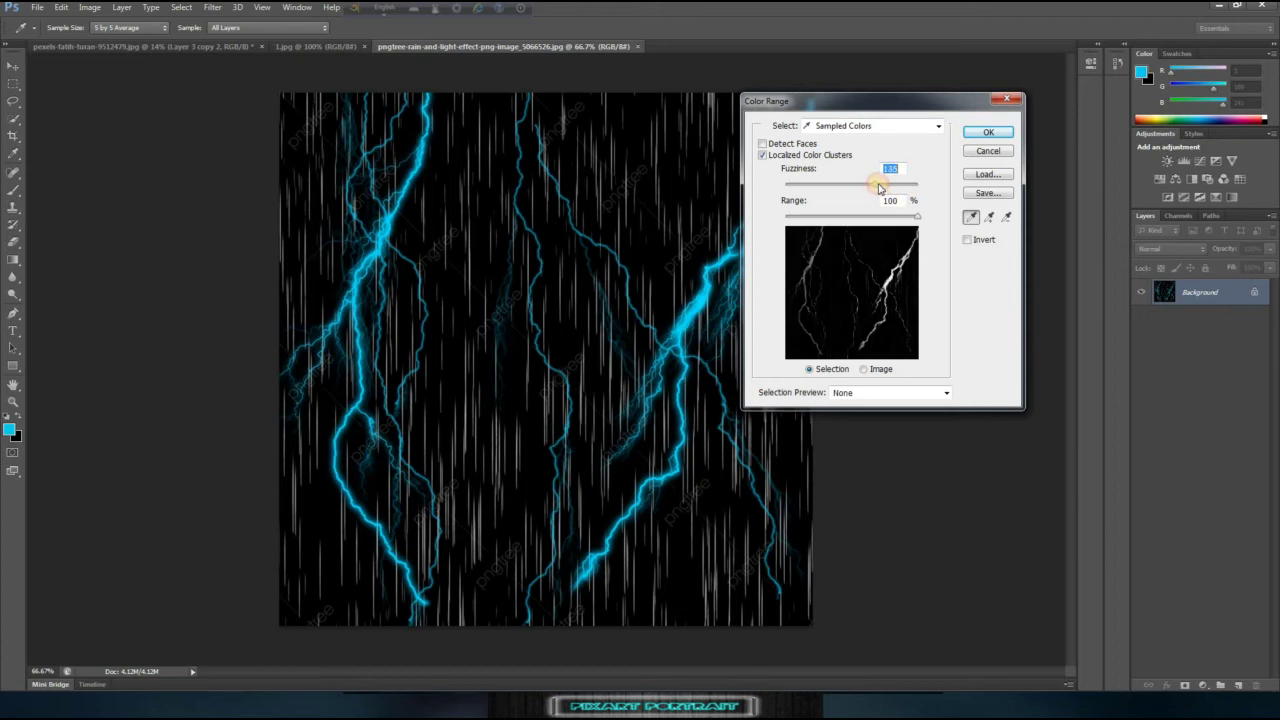
pyautogui.click(988, 132)
# Step: Refine the lightning selection's edges with output set to New Layer
pyautogui.click(181, 7)
pyautogui.click(228, 140)
pyautogui.click(988, 365)
pyautogui.click(978, 392)
pyautogui.click(1043, 412)
pyautogui.press('v')
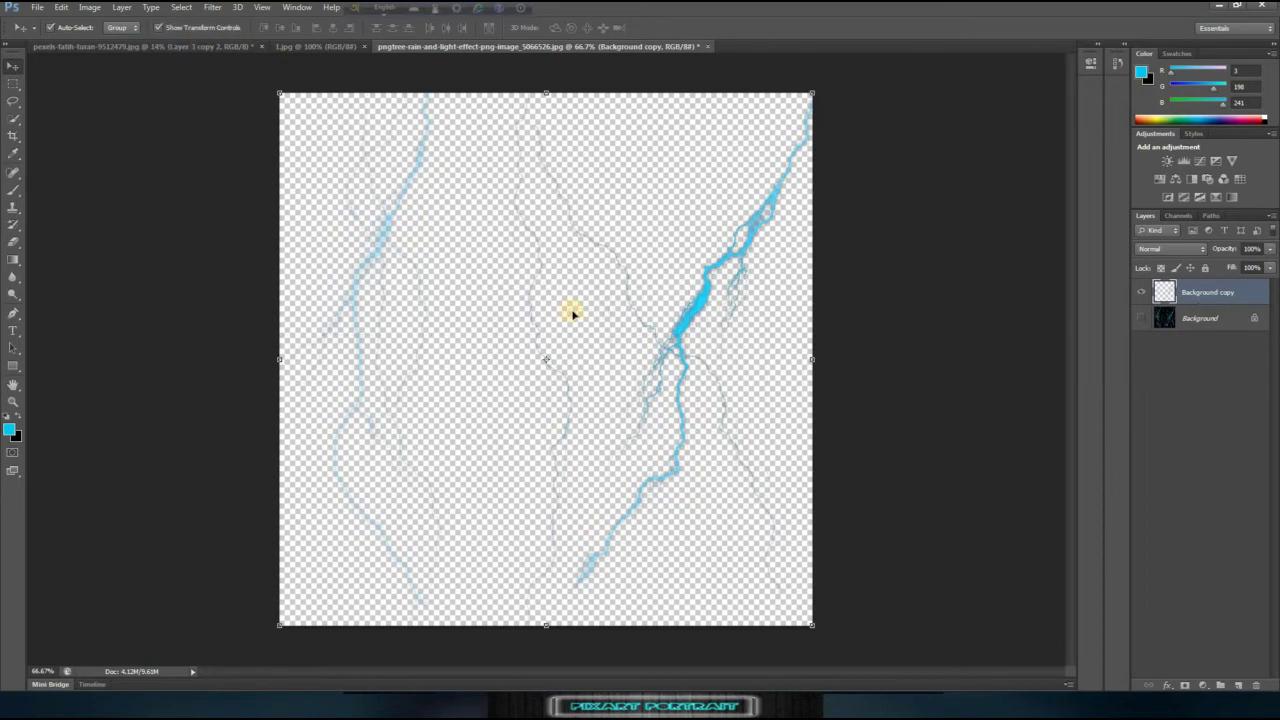
# Step: Bring the lightning into the night scene, scaling it much larger and slightly shorter
pyautogui.moveTo(677, 334); pyautogui.dragTo(525, 285)
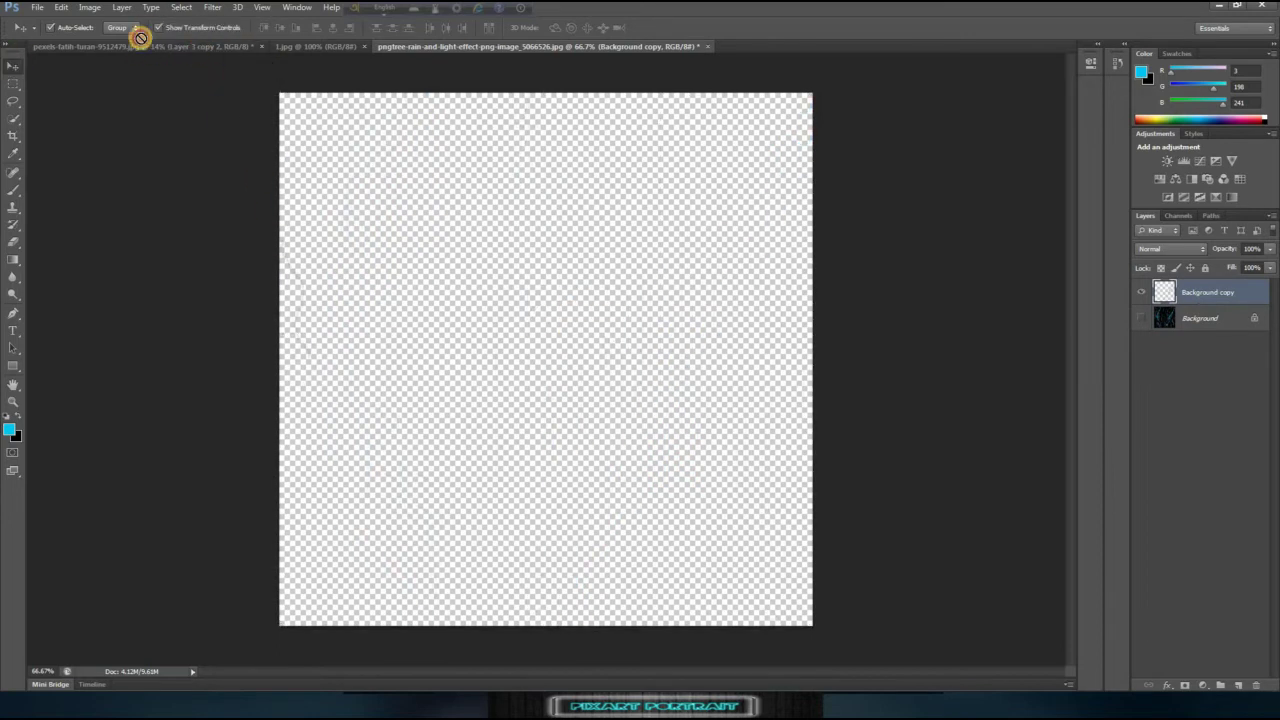
pyautogui.hotkey('ctrl', 't')
pyautogui.scroll(3, 486, 423)
pyautogui.moveTo(423, 434)
pyautogui.mouseDown()
pyautogui.moveTo(619, 360)
pyautogui.moveTo(514, 335)
pyautogui.mouseUp()
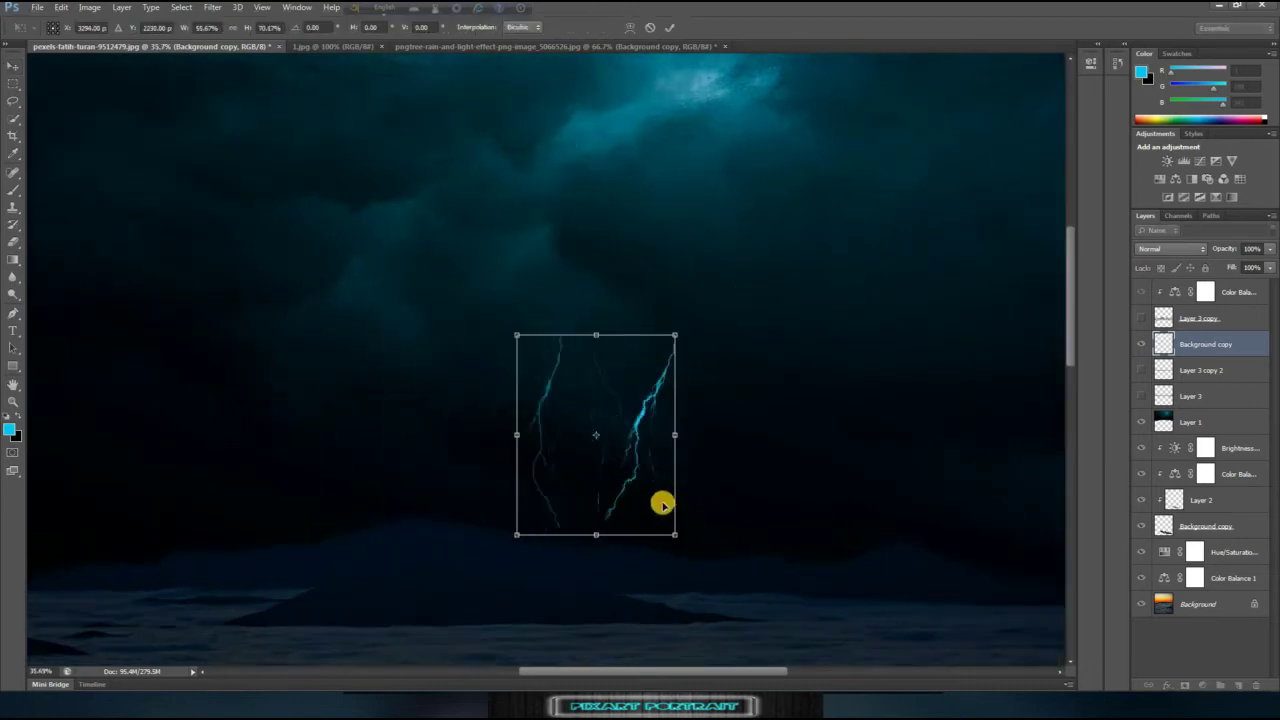
pyautogui.moveTo(595, 520); pyautogui.dragTo(600, 500)
pyautogui.press('Return')
# Step: Make the lightning the top layer, raise it into the sky, and trim it with the Eraser
pyautogui.hotkey('ctrl', 'shift', ']')
pyautogui.moveTo(605, 420); pyautogui.dragTo(600, 309)
pyautogui.hotkey('ctrl', 't')
pyautogui.press('Return')
pyautogui.press('e')
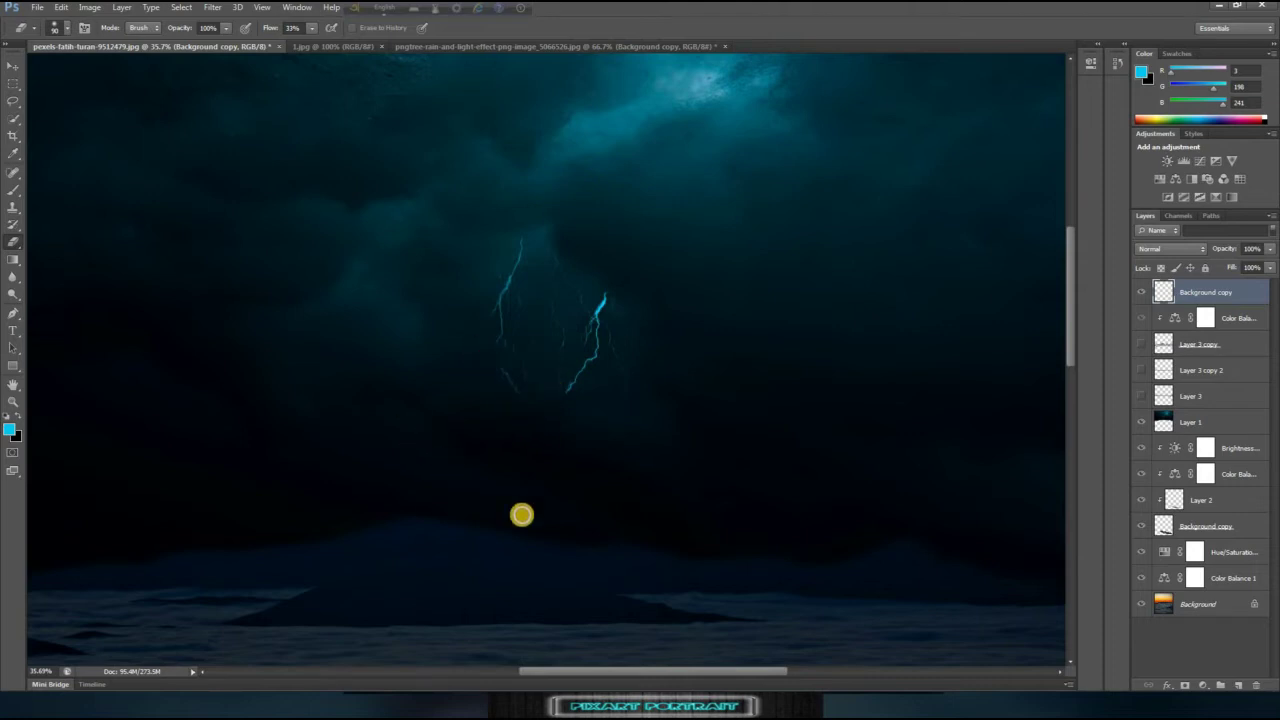
pyautogui.scroll(-2, 586, 306)
pyautogui.scroll(-2, 497, 360)
pyautogui.scroll(-1, 543, 417)
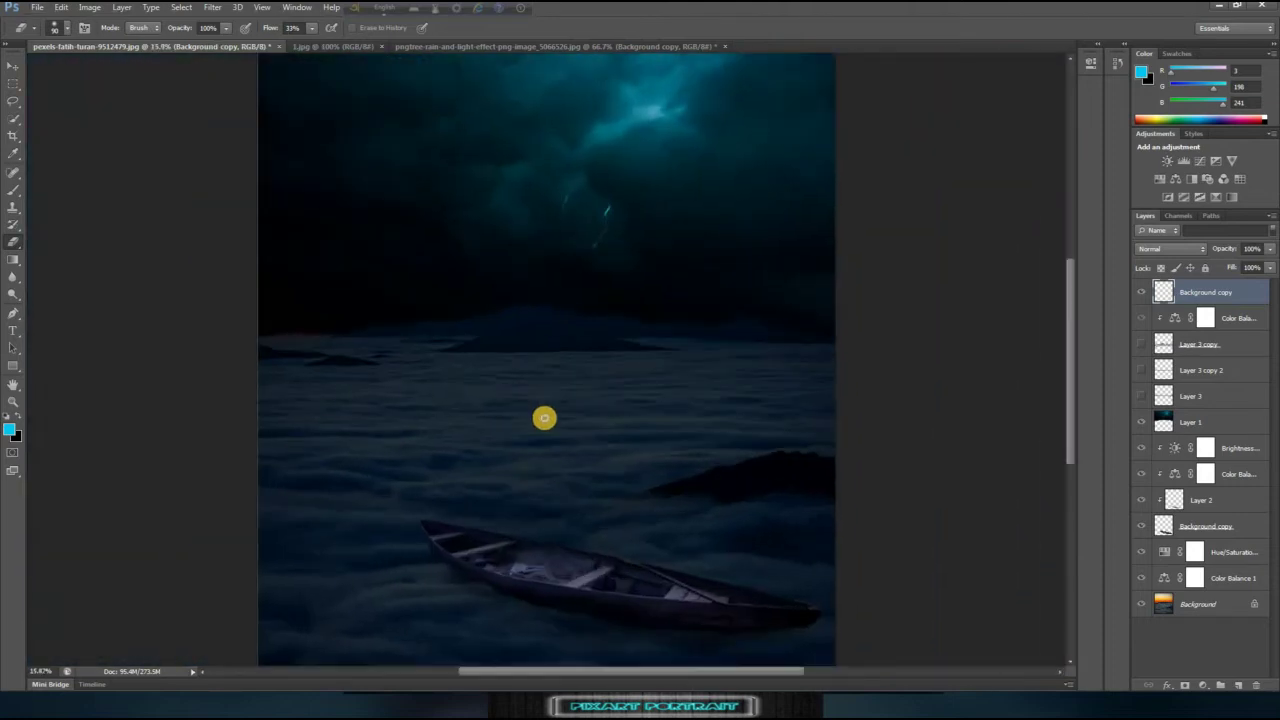
pyautogui.scroll(-2, 557, 620)
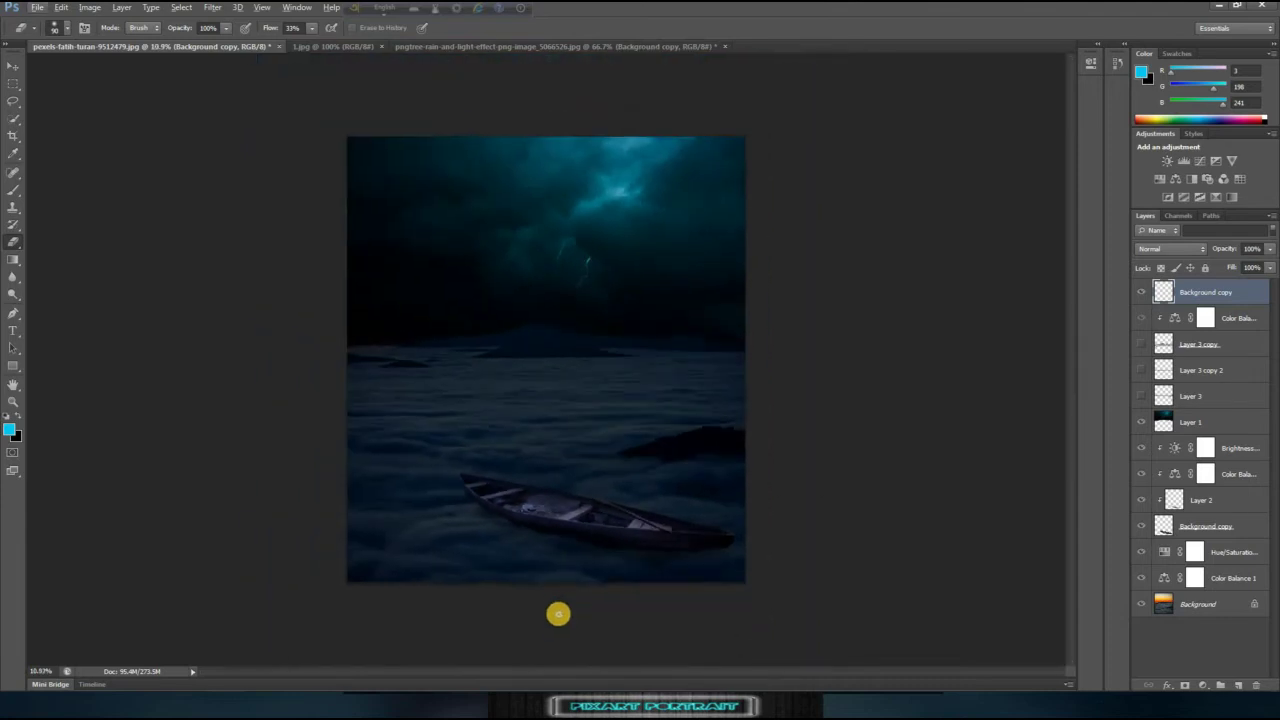
# Step: Close 1.jpg and the unsaved lightning image, then open the woman-with-lantern photo
pyautogui.click(385, 46)
pyautogui.click(618, 46)
pyautogui.click(663, 260)
pyautogui.click(37, 7)
pyautogui.click(60, 45)
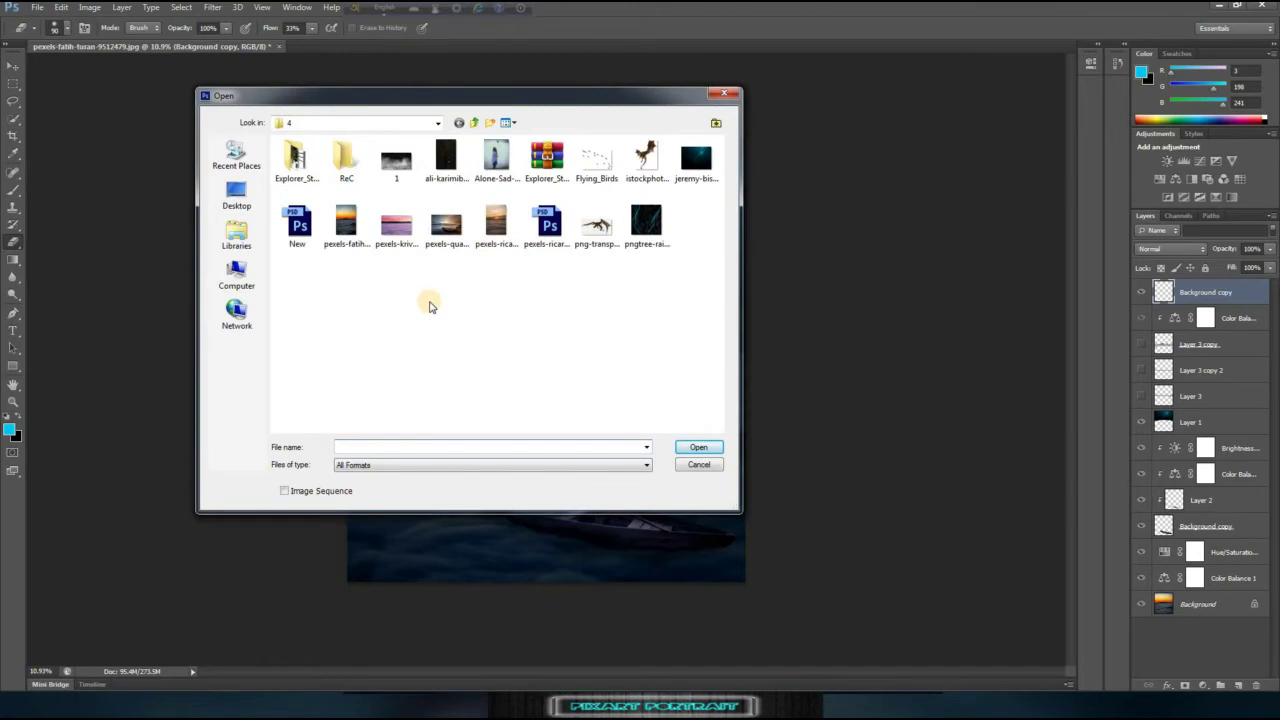
pyautogui.doubleClick(446, 160)
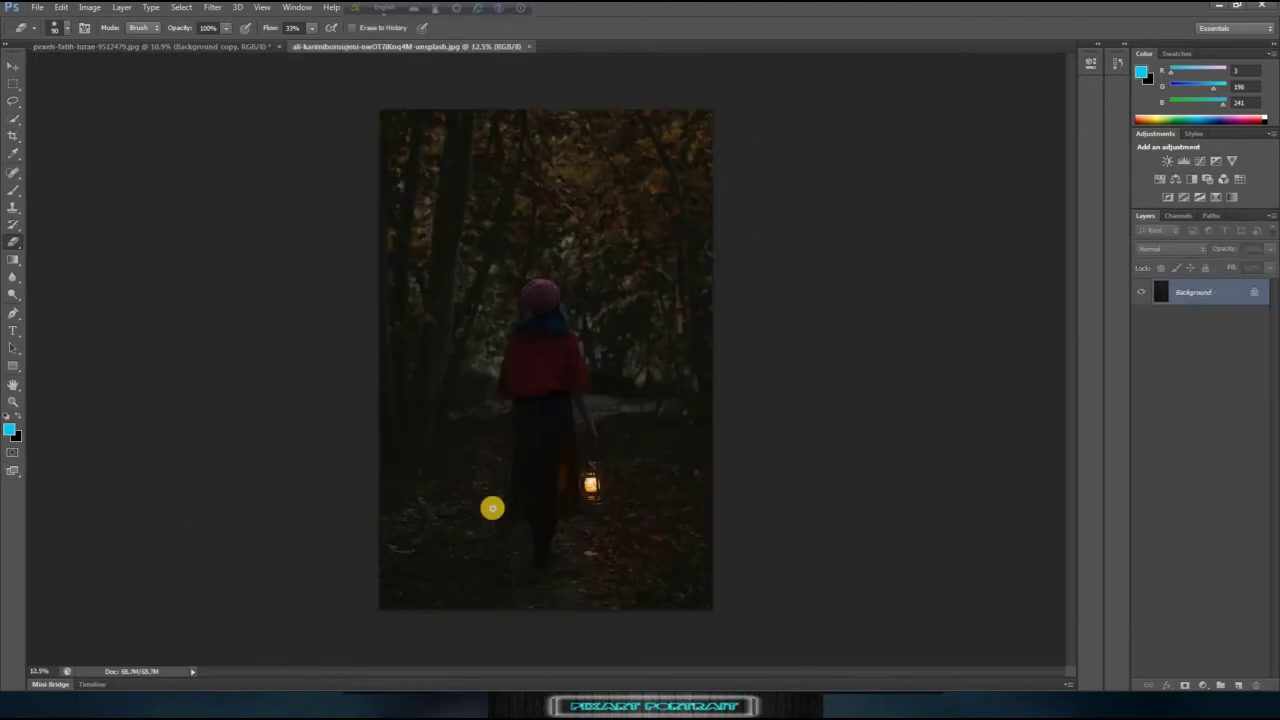
# Step: Start a Pen path at the figure's bottom and trace up its left side and skirt
pyautogui.scroll(5, 527, 582)
pyautogui.press('p')
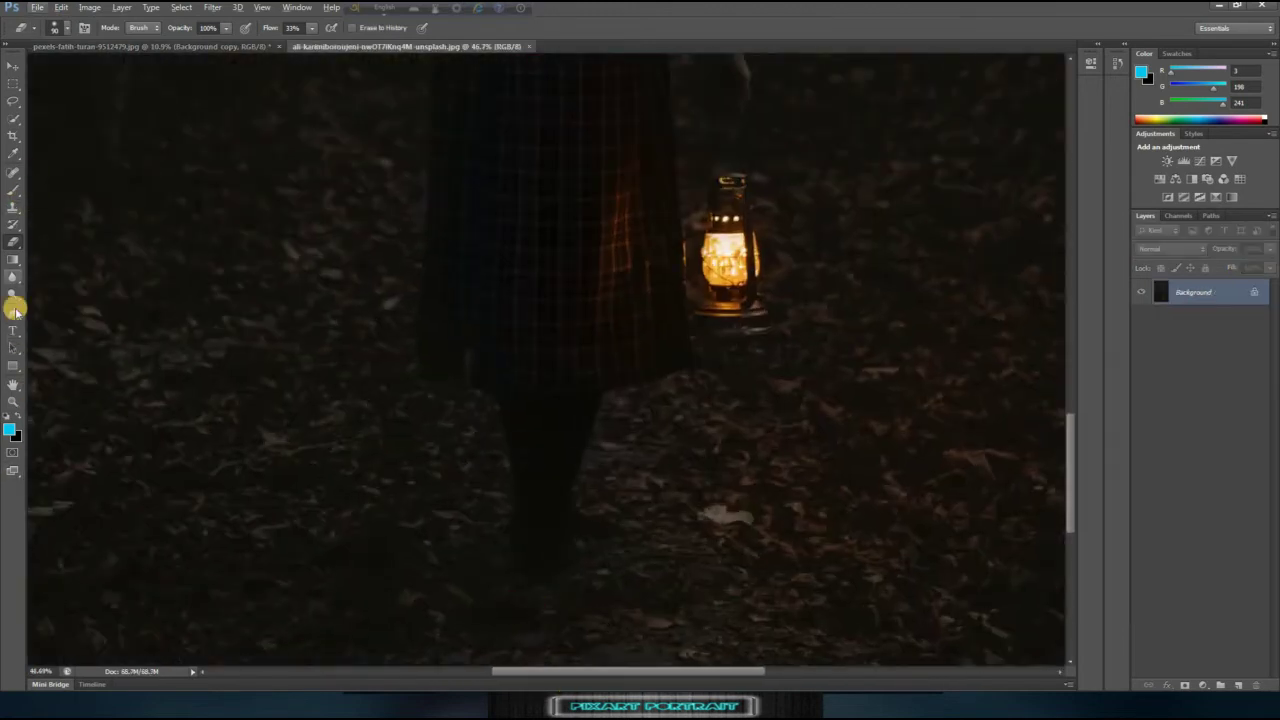
pyautogui.click(580, 560)
pyautogui.click(510, 547)
pyautogui.click(510, 444)
pyautogui.click(496, 397)
pyautogui.click(420, 380)
pyautogui.click(427, 170)
pyautogui.scroll(3, 431, 150)
pyautogui.click(441, 168)
pyautogui.click(429, 135)
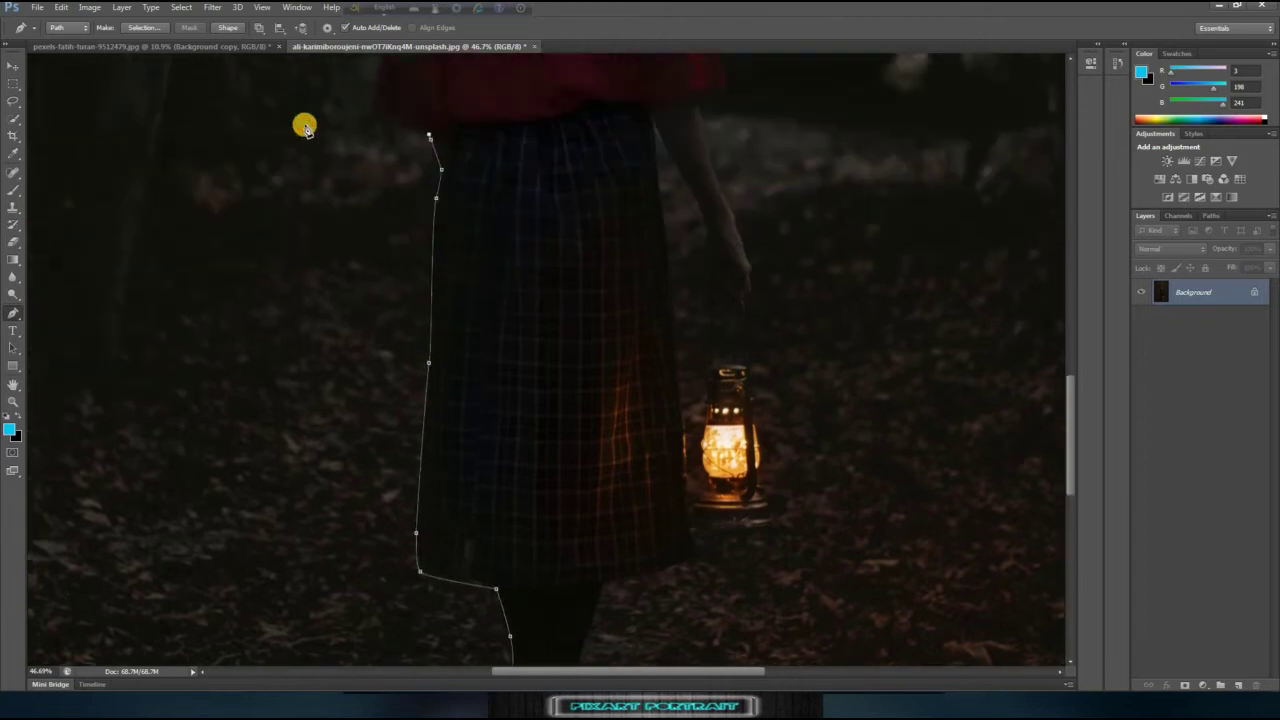
# Step: Continue the path up the red cape, around the hat, and down the hair's right edge
pyautogui.scroll(4, 380, 82)
pyautogui.click(412, 162)
pyautogui.click(430, 111)
pyautogui.scroll(1, 449, 137)
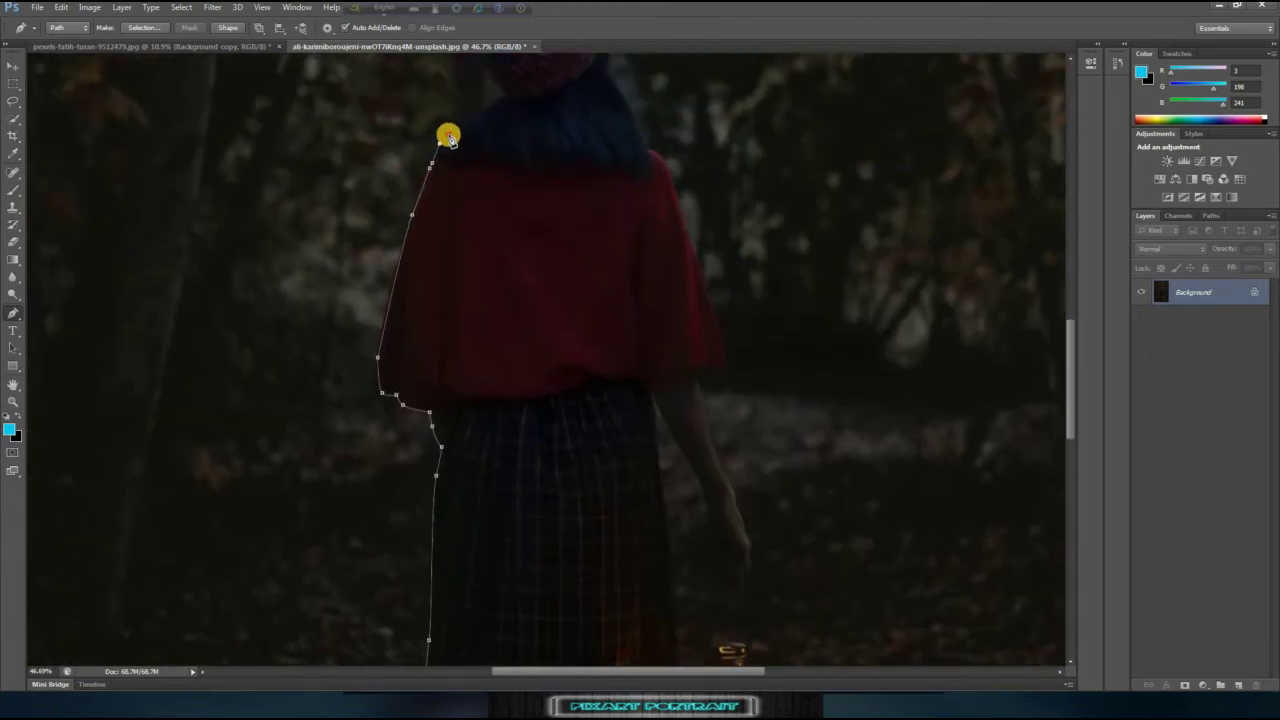
pyautogui.scroll(2, 529, 146)
pyautogui.click(477, 170)
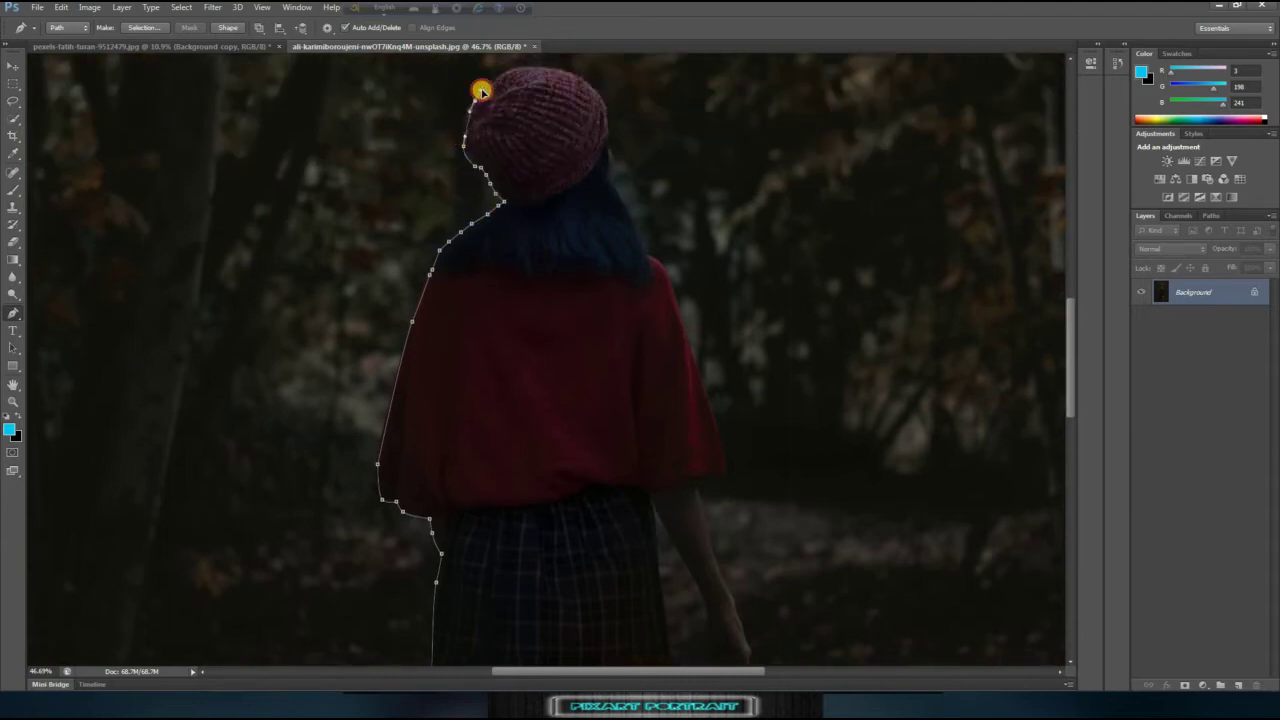
pyautogui.click(598, 100)
pyautogui.scroll(5, 630, 155)
pyautogui.click(586, 206)
pyautogui.click(583, 296)
pyautogui.click(686, 491)
pyautogui.scroll(-5, 815, 643)
pyautogui.scroll(3, 815, 643)
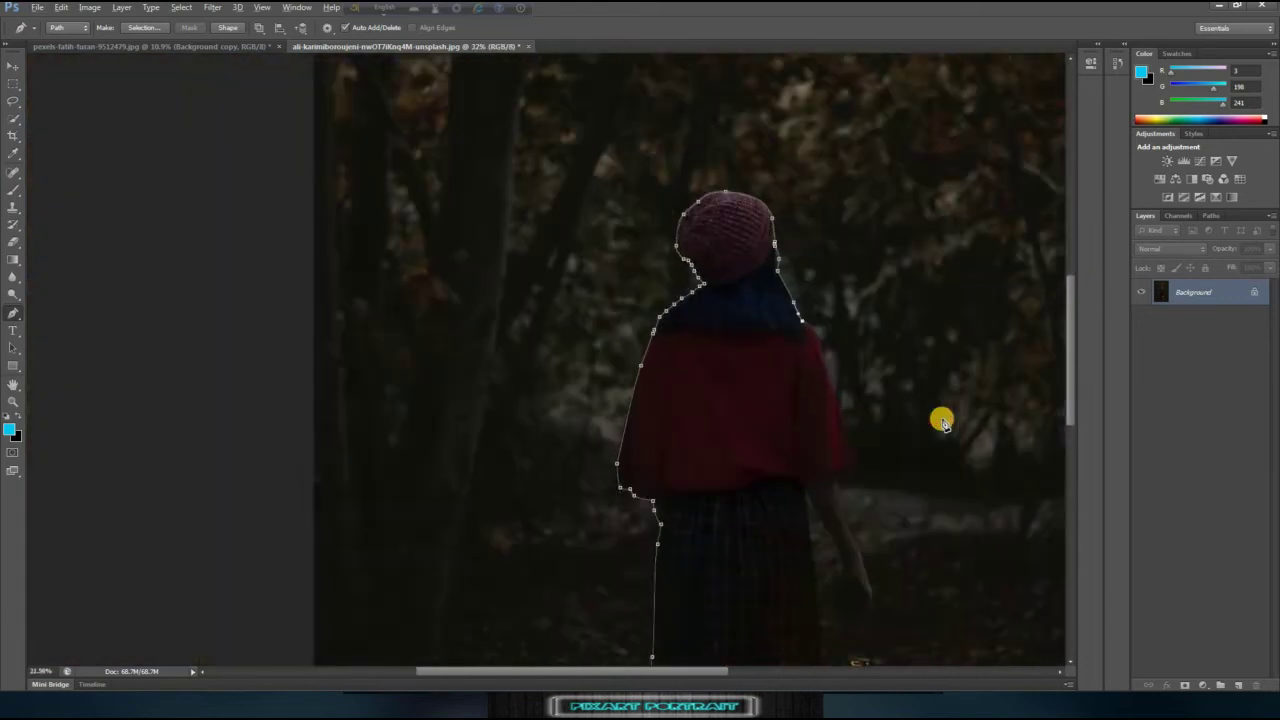
# Step: Trace down the cape's and arm's right edges and around the lantern to its base
pyautogui.click(727, 336)
pyautogui.scroll(-2, 777, 471)
pyautogui.click(798, 457)
pyautogui.click(815, 523)
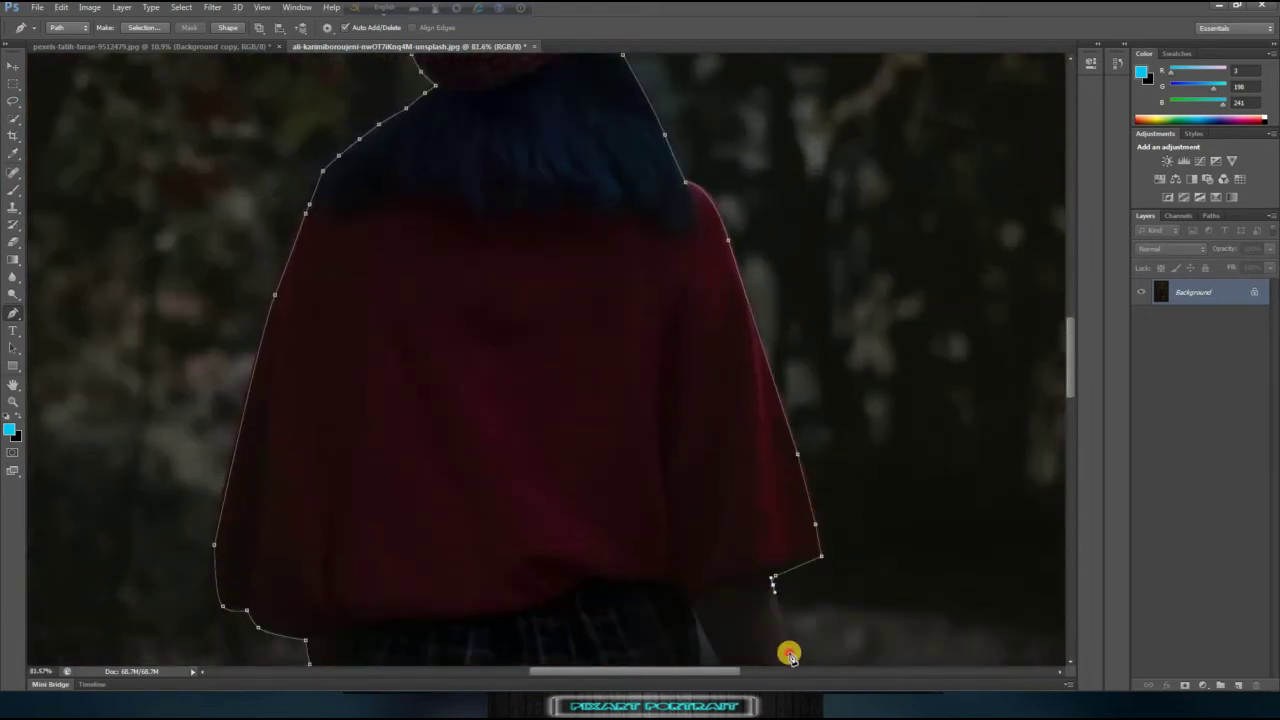
pyautogui.click(789, 646)
pyautogui.scroll(-5, 789, 655)
pyautogui.click(810, 233)
pyautogui.click(822, 254)
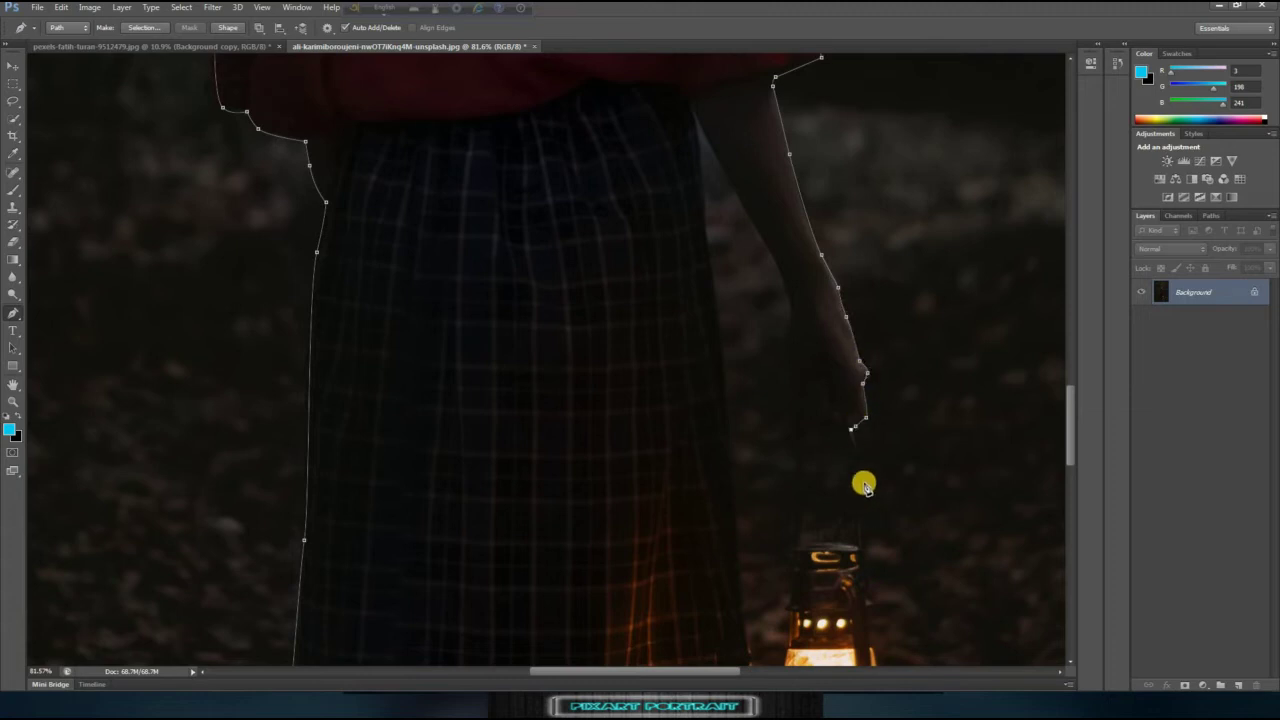
pyautogui.click(866, 577)
pyautogui.scroll(-1, 866, 560)
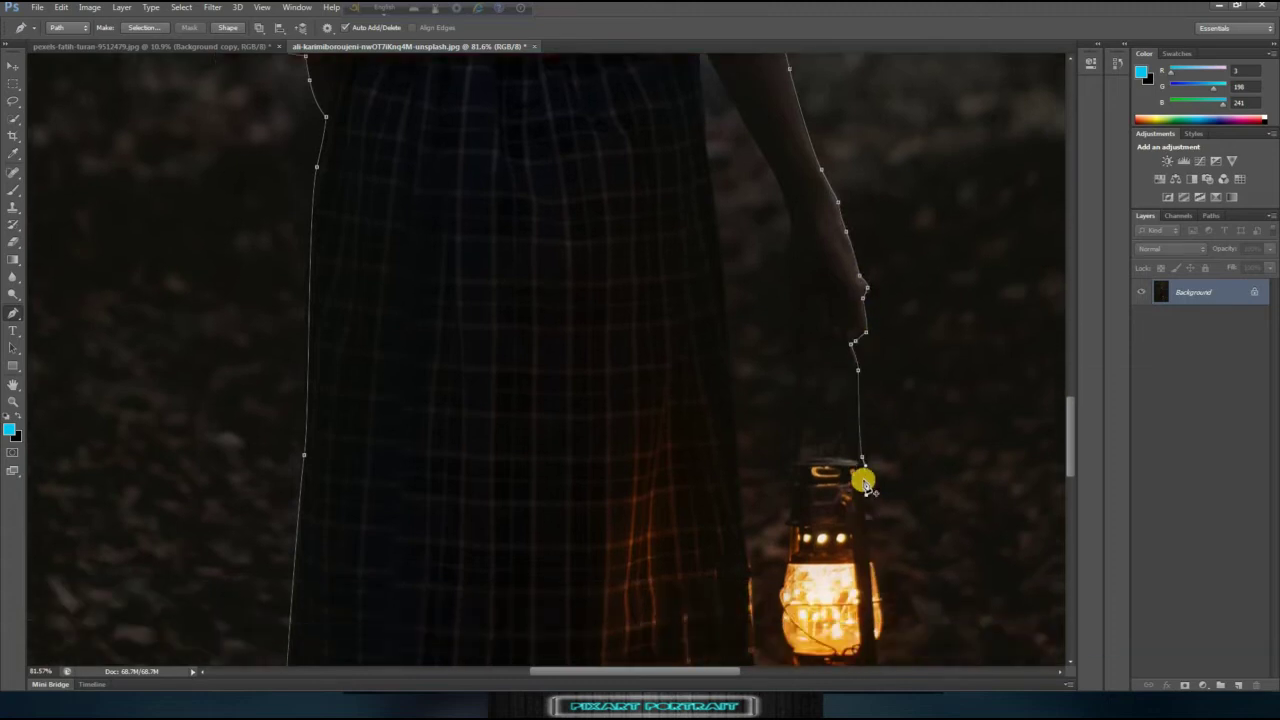
pyautogui.click(869, 562)
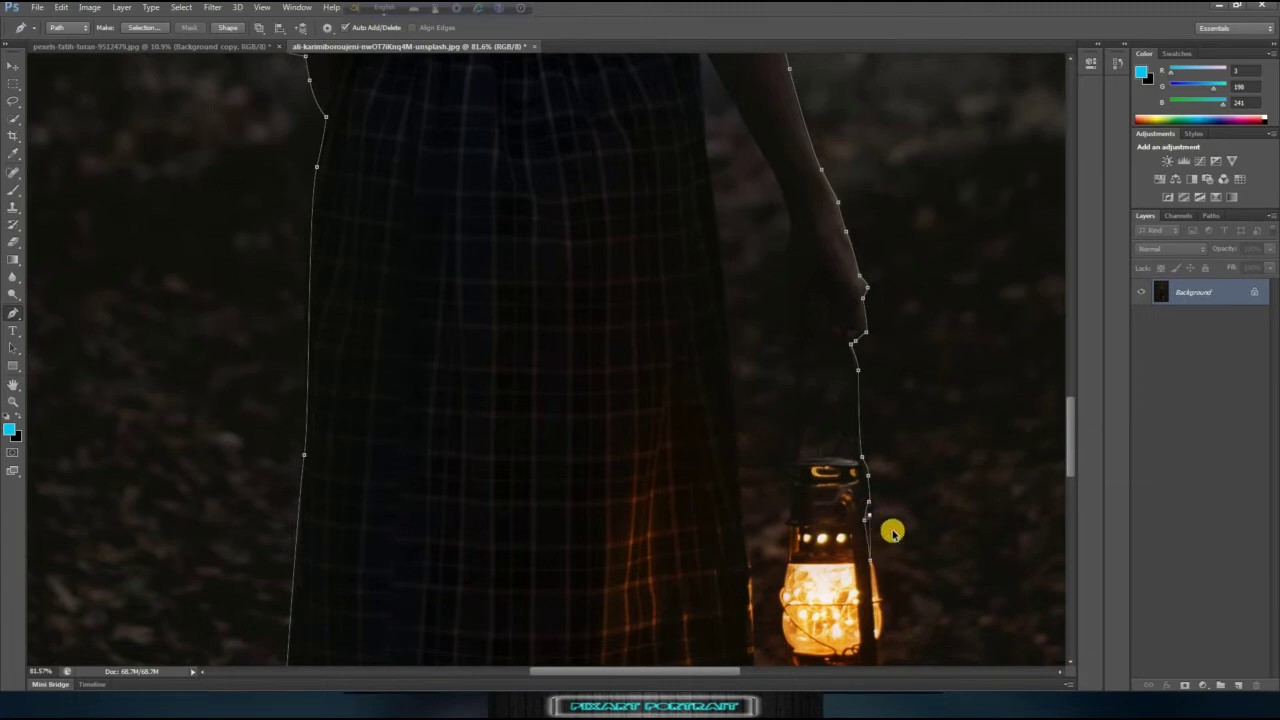
pyautogui.click(880, 632)
pyautogui.scroll(-1, 880, 632)
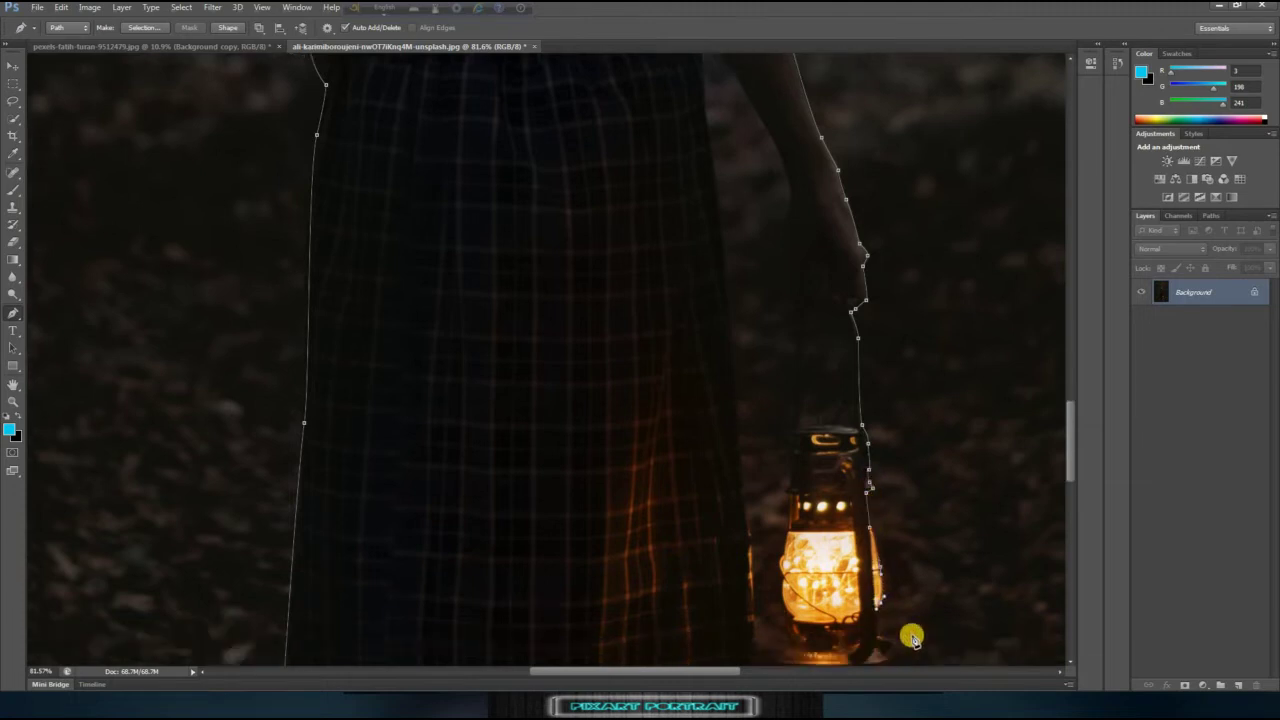
pyautogui.click(911, 663)
pyautogui.scroll(-1, 911, 663)
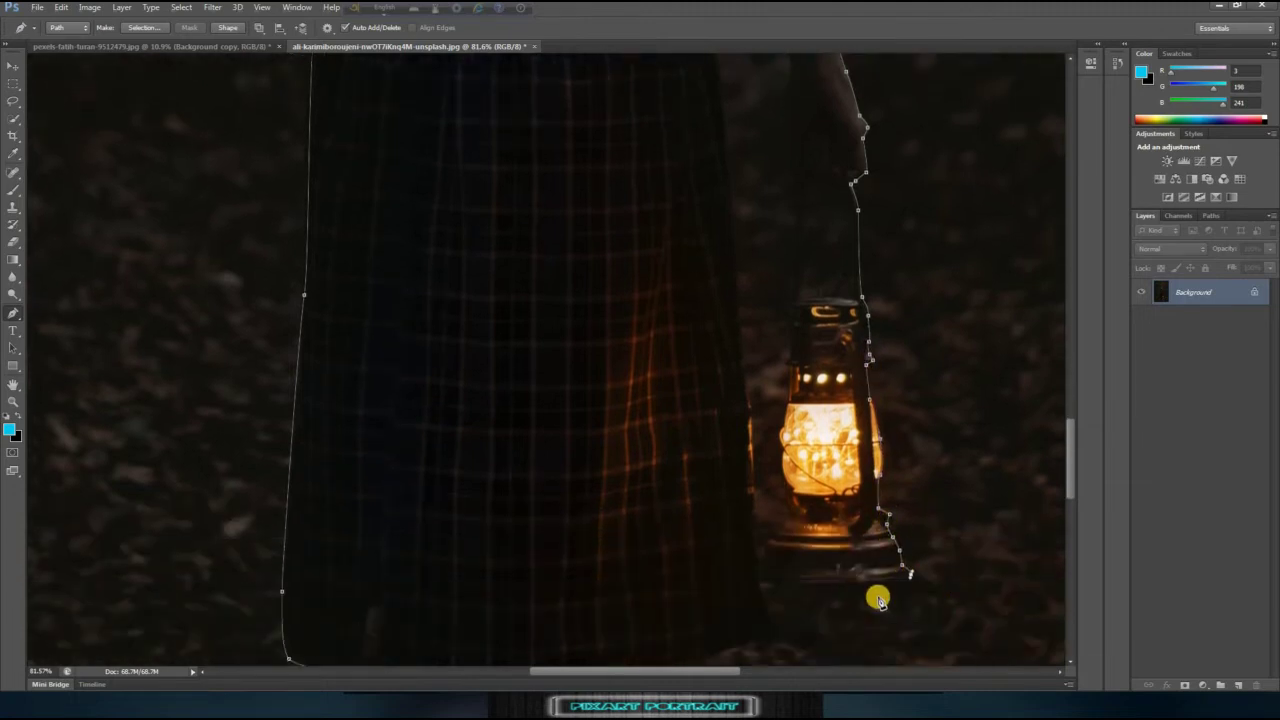
# Step: Finish the outline along the leg and shoe and close the path
pyautogui.click(768, 630)
pyautogui.click(720, 649)
pyautogui.scroll(-2, 720, 649)
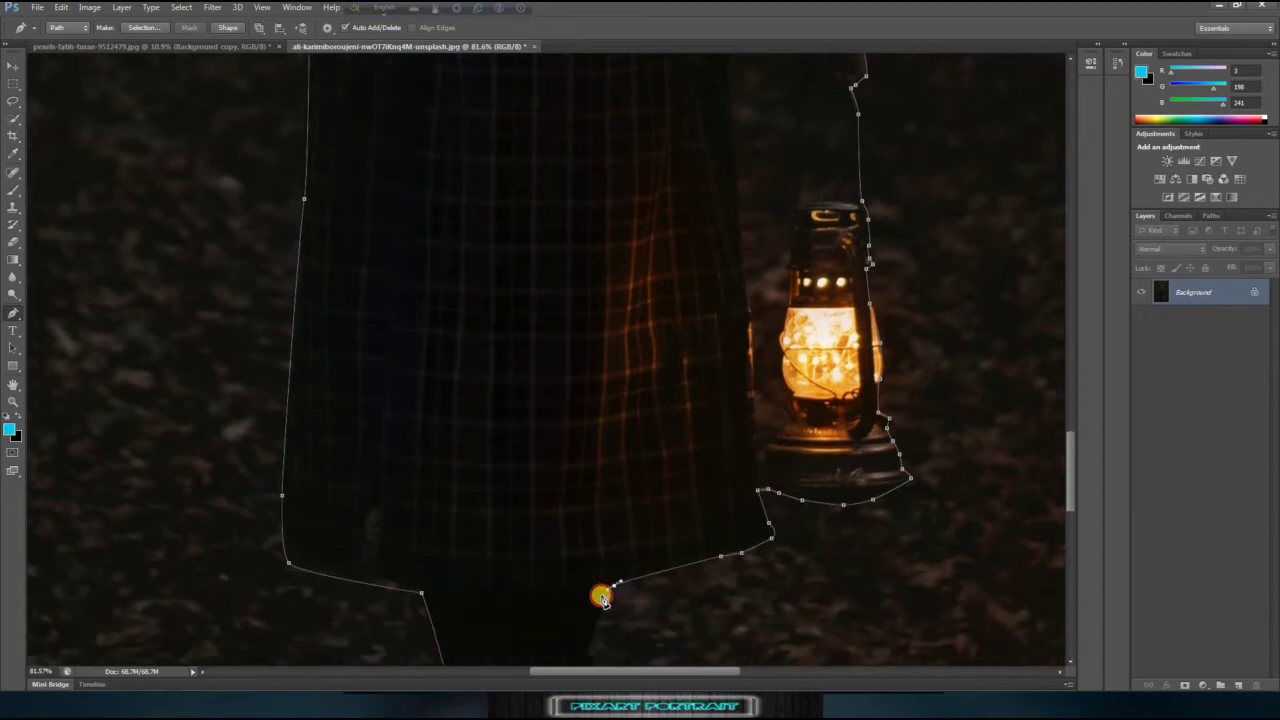
pyautogui.click(600, 594)
pyautogui.scroll(-2, 580, 631)
pyautogui.click(615, 592)
pyautogui.click(650, 614)
pyautogui.scroll(-1, 583, 623)
pyautogui.click(569, 611)
pyautogui.hotkey('ctrl', 'Return')
pyautogui.hotkey('alt', 's')
# Step: Turn the path into a selection and Refine Edge with output to New Layer
pyautogui.rightClick(517, 233)
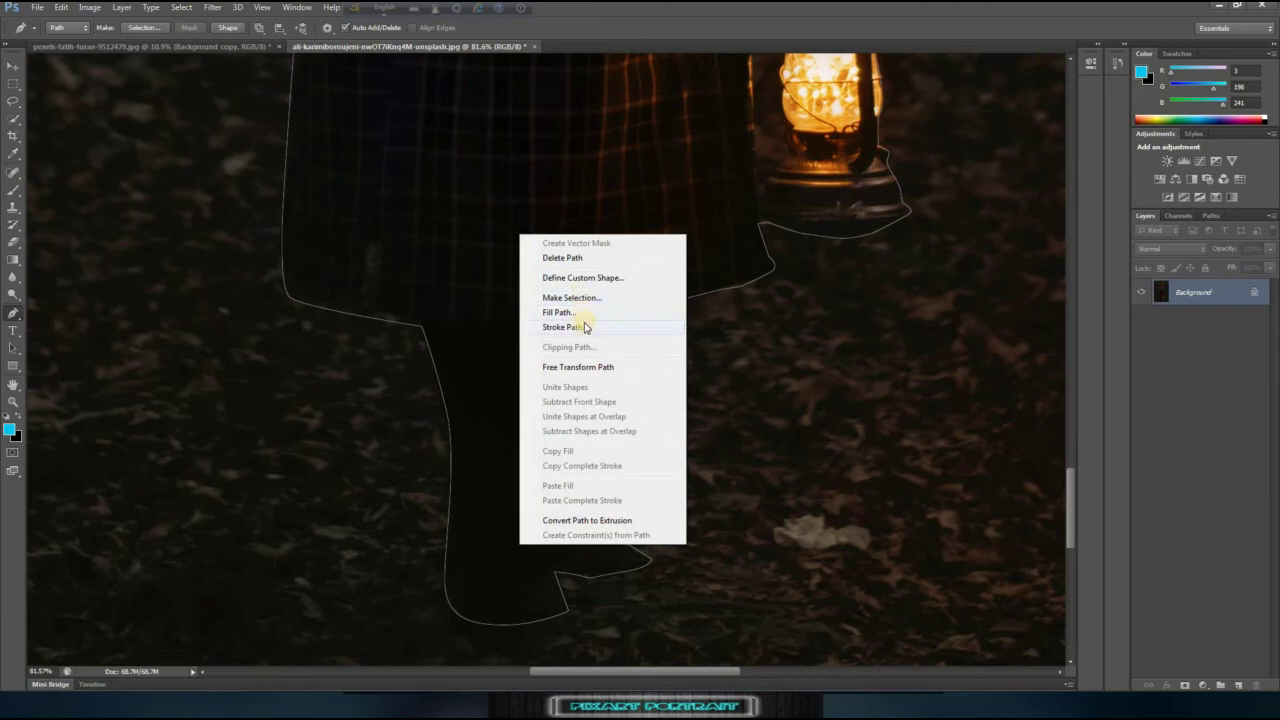
pyautogui.click(571, 297)
pyautogui.press('Return')
pyautogui.click(181, 7)
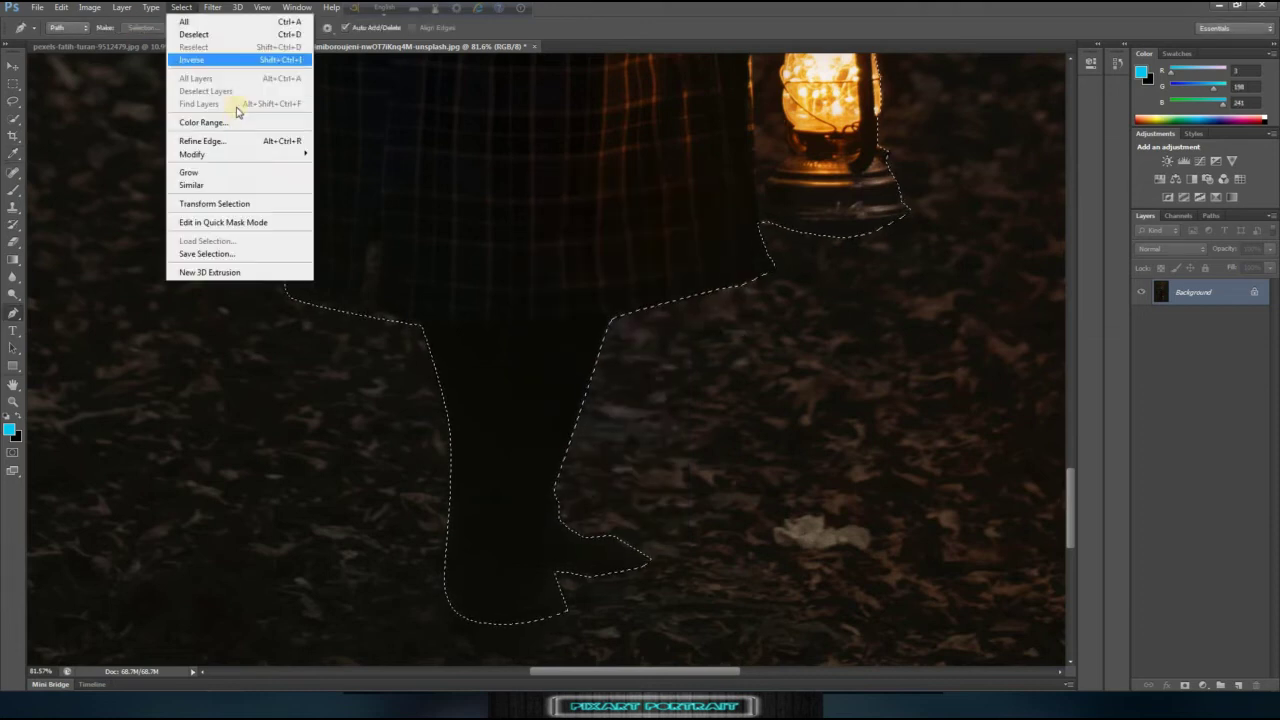
pyautogui.click(226, 106)
pyautogui.click(990, 365)
pyautogui.click(960, 400)
pyautogui.press('Return')
# Step: Trace the gap between the skirt and arm with the Pen tool, select it and delete it
pyautogui.scroll(5, 829, 257)
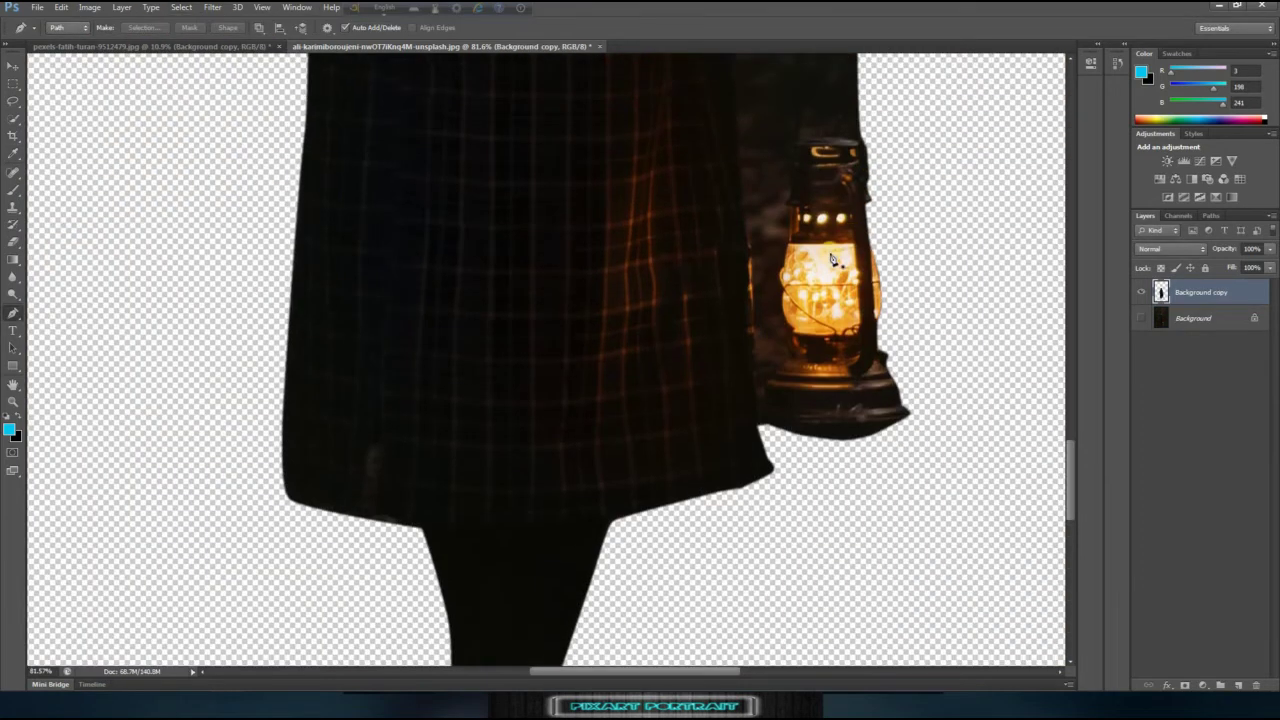
pyautogui.scroll(6, 829, 257)
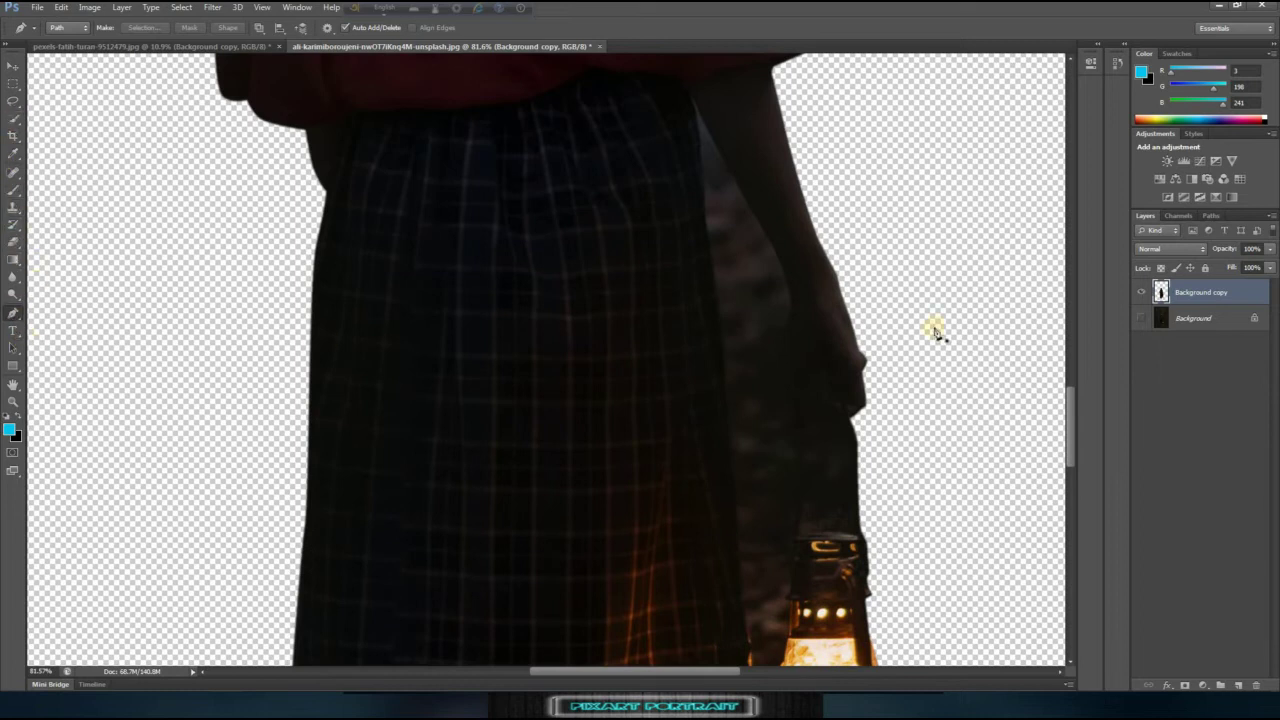
pyautogui.click(694, 104)
pyautogui.click(728, 476)
pyautogui.scroll(-3, 740, 580)
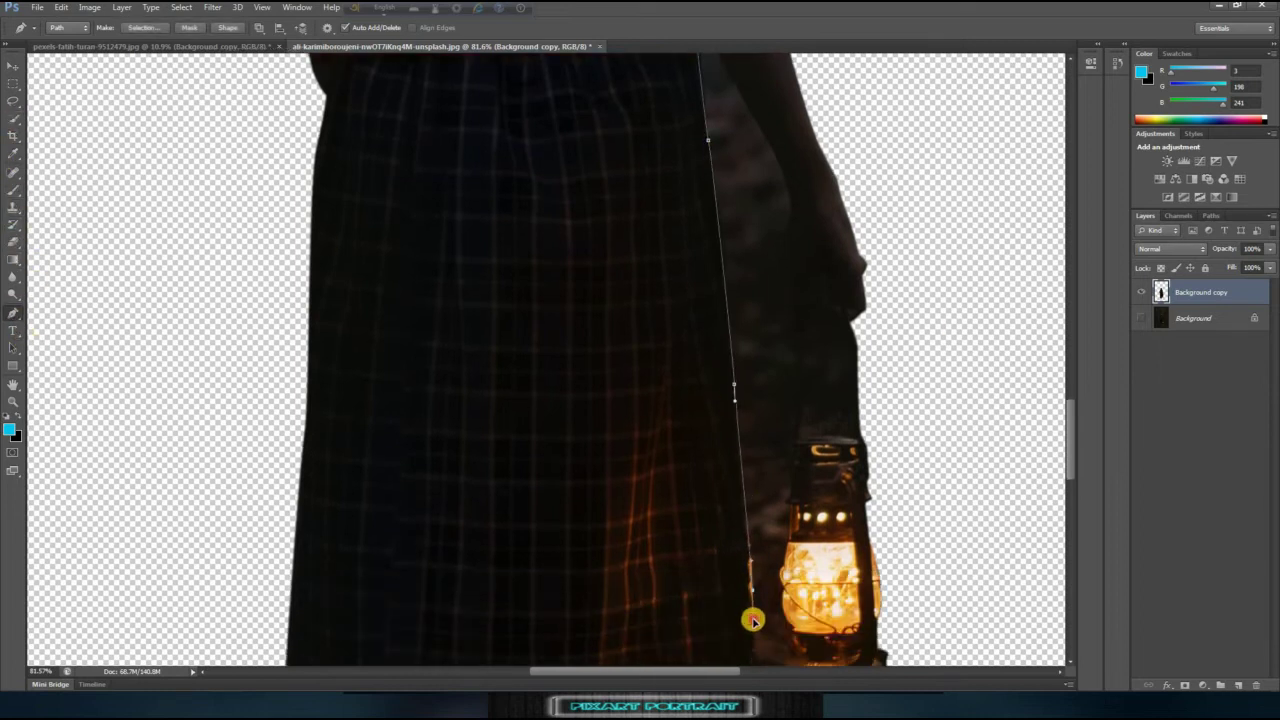
pyautogui.scroll(-3, 749, 614)
pyautogui.click(758, 592)
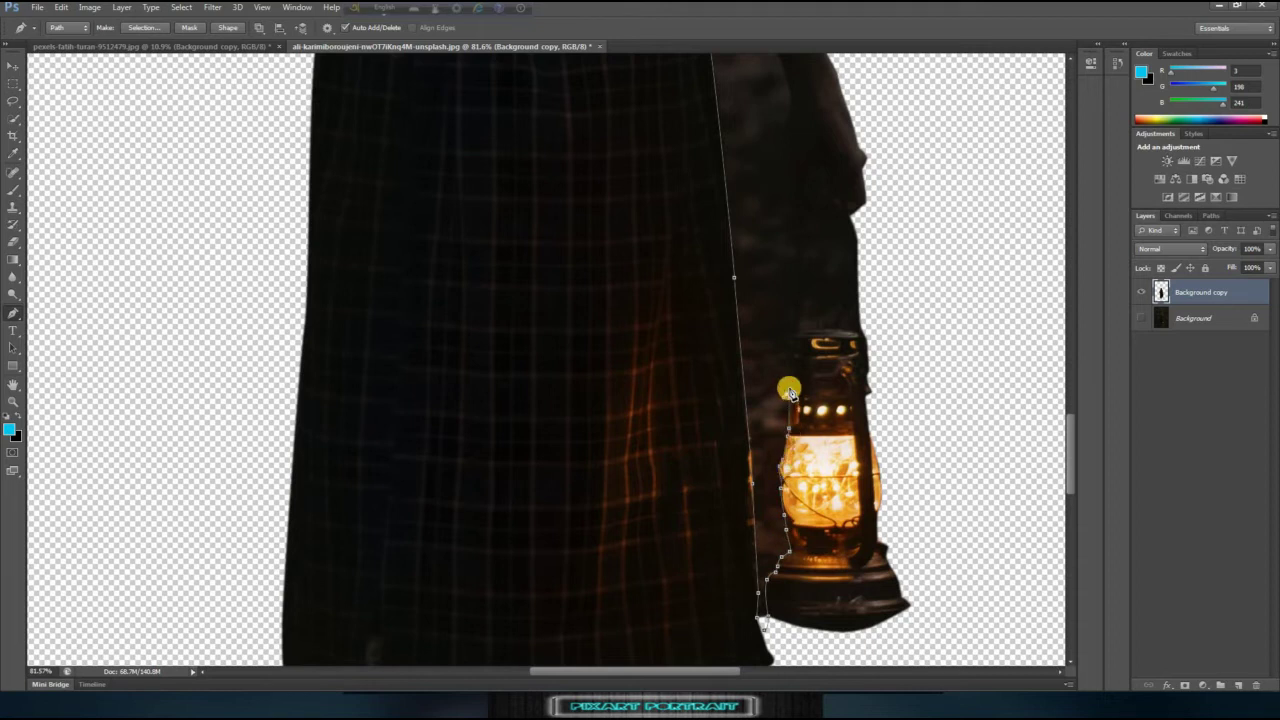
pyautogui.click(796, 258)
pyautogui.click(800, 230)
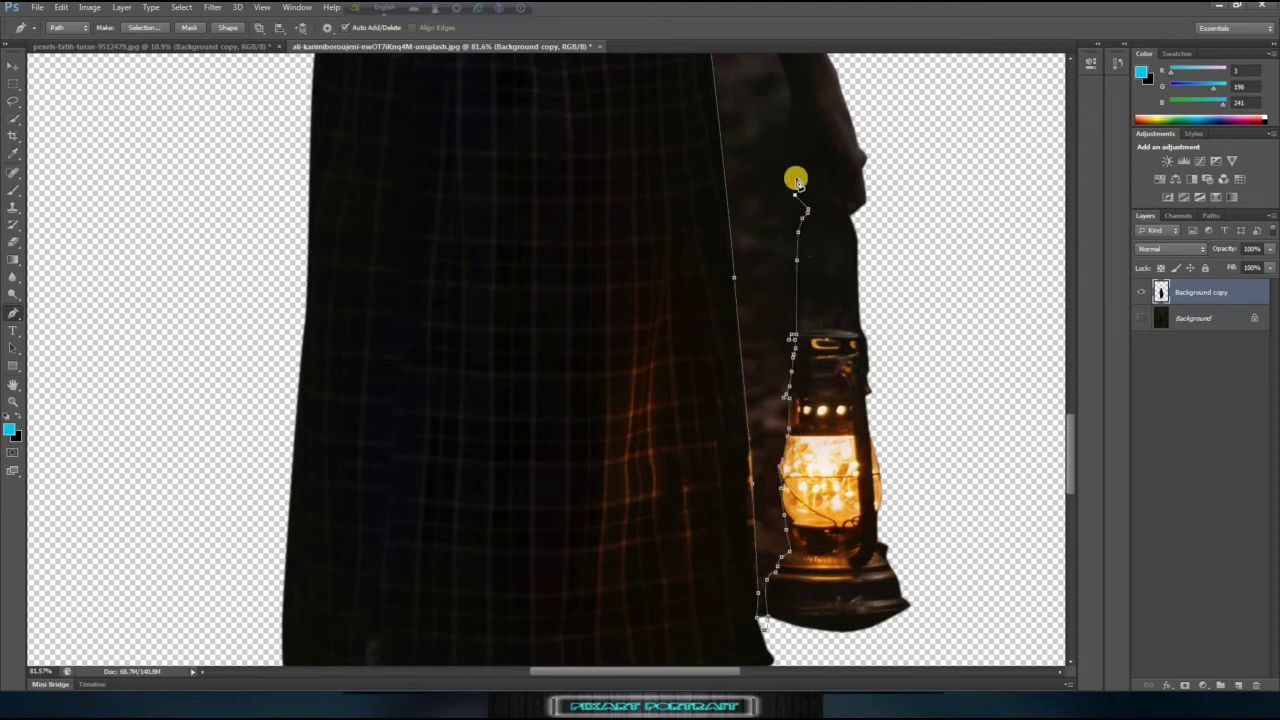
pyautogui.click(790, 158)
pyautogui.scroll(1, 786, 120)
pyautogui.click(782, 98)
pyautogui.scroll(4, 740, 100)
pyautogui.click(697, 103)
pyautogui.rightClick(724, 242)
pyautogui.click(777, 300)
pyautogui.press('Return')
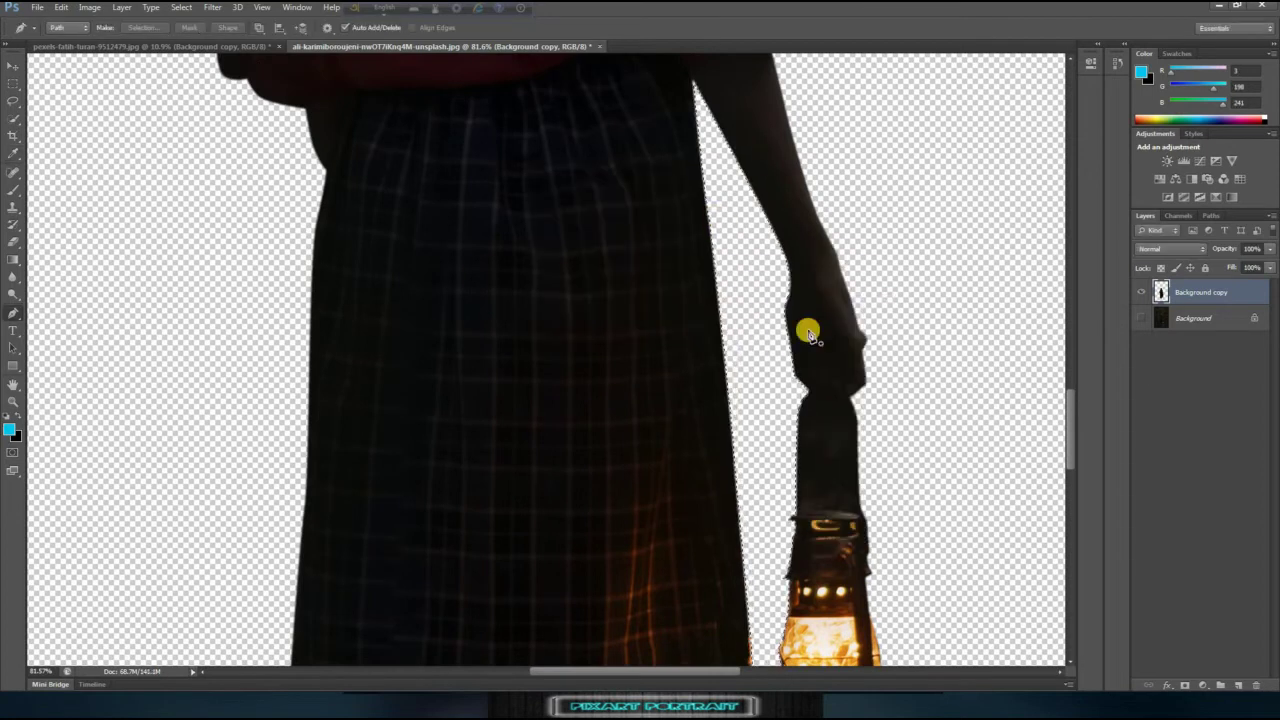
# Step: Outline the inside of the lantern handle and clear that background to transparency
pyautogui.scroll(-1, 808, 329)
pyautogui.click(798, 472)
pyautogui.click(802, 360)
pyautogui.click(811, 356)
pyautogui.click(841, 356)
pyautogui.click(853, 372)
pyautogui.click(857, 472)
pyautogui.click(798, 472)
pyautogui.rightClick(828, 414)
pyautogui.click(845, 163)
pyautogui.press('Return')
pyautogui.press('Delete')
# Step: Switch to the Eraser to clean the lantern base's stray edges
pyautogui.press('e')
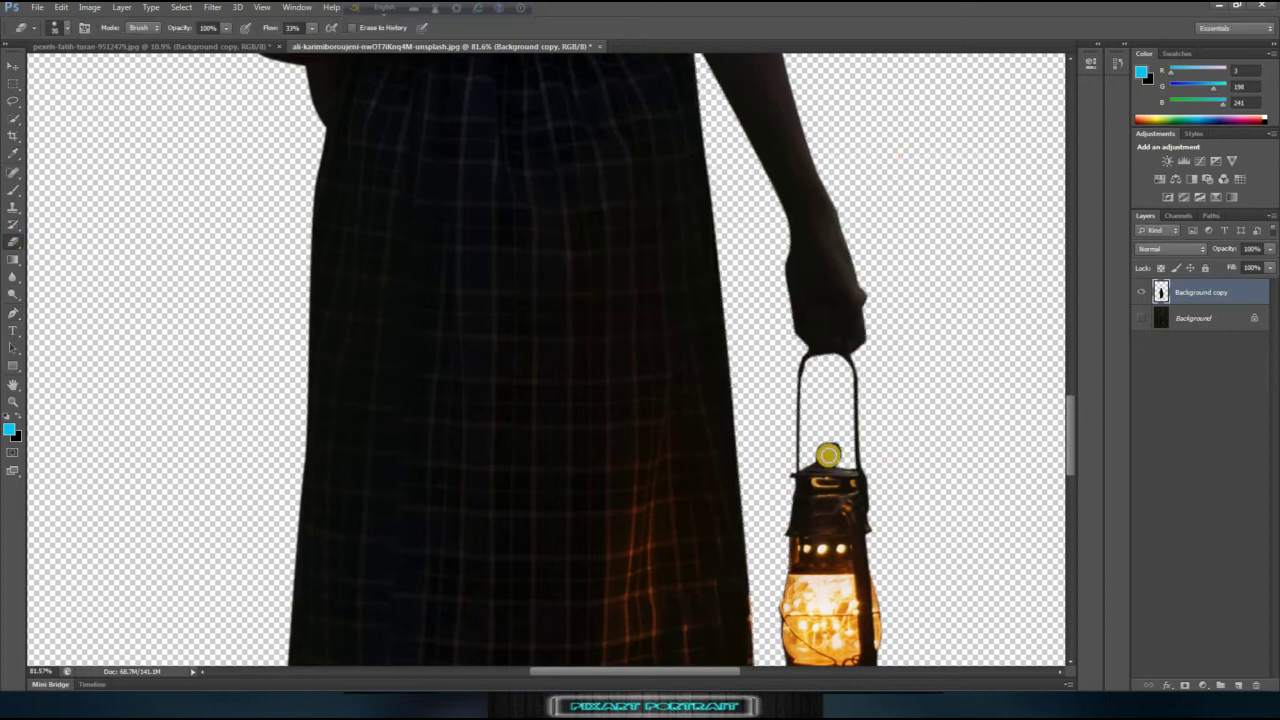
pyautogui.scroll(-3, 902, 636)
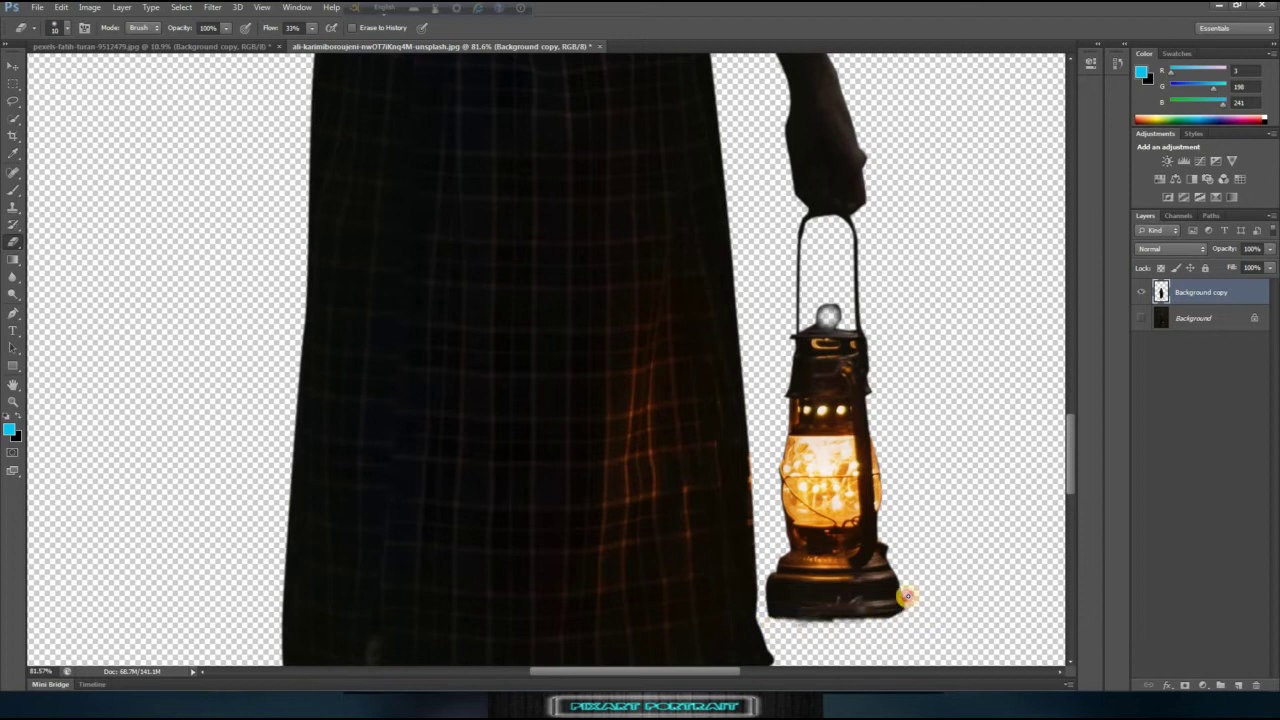
pyautogui.scroll(-3, 903, 543)
pyautogui.scroll(-2, 903, 543)
# Step: Drag the cut-out woman into the boat document and shift her left
pyautogui.press('v')
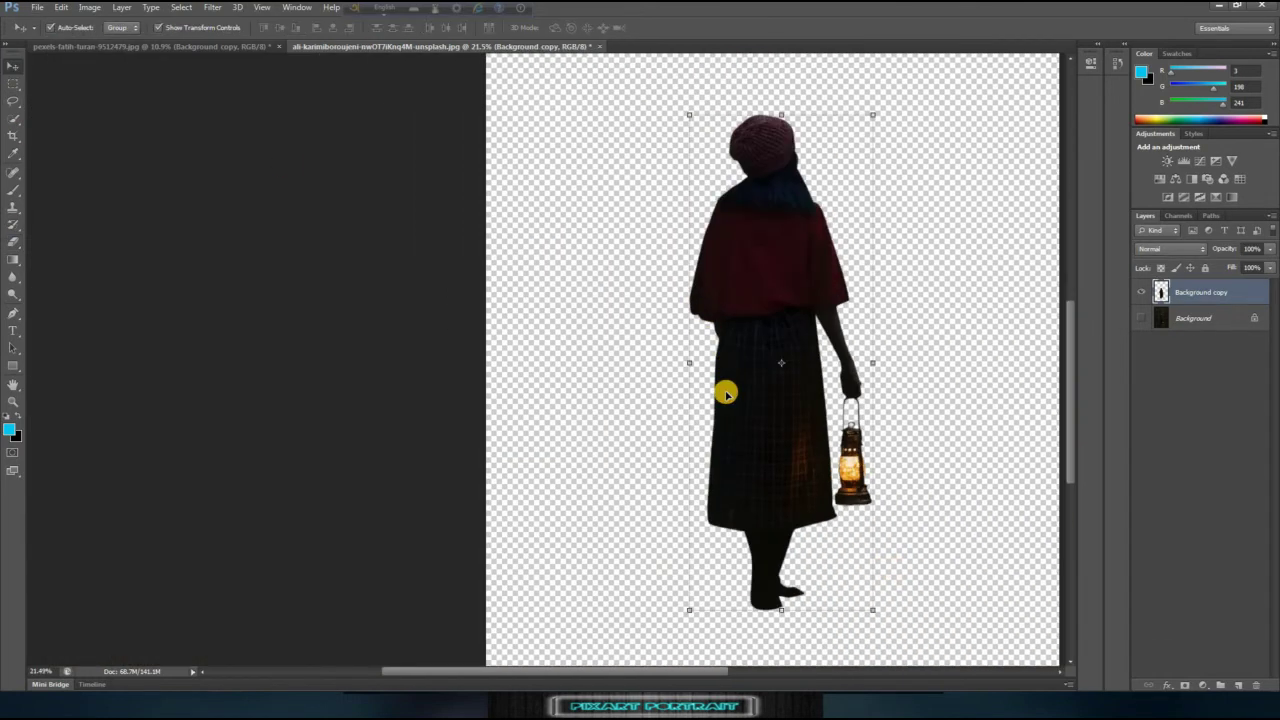
pyautogui.click(122, 47)
pyautogui.moveTo(122, 47); pyautogui.dragTo(586, 449)
pyautogui.scroll(2, 620, 420)
pyautogui.moveTo(611, 517); pyautogui.dragTo(520, 409)
# Step: Scale the woman down to fit the boat and move her onto it
pyautogui.hotkey('ctrl', 't')
pyautogui.moveTo(551, 297)
pyautogui.mouseDown()
pyautogui.moveTo(497, 266)
pyautogui.moveTo(531, 307)
pyautogui.moveTo(583, 486)
pyautogui.mouseUp()
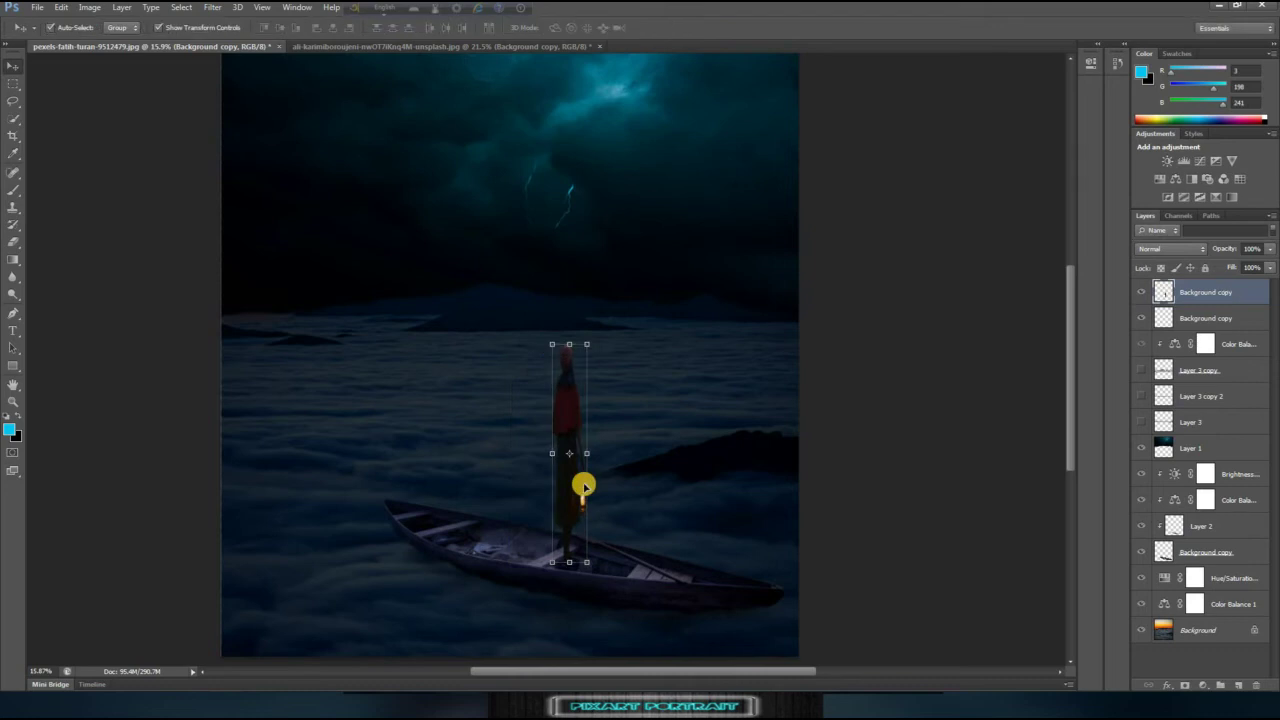
pyautogui.press('Escape')
pyautogui.moveTo(479, 248); pyautogui.dragTo(528, 334)
pyautogui.press('Return')
pyautogui.moveTo(552, 470)
pyautogui.mouseDown()
pyautogui.moveTo(540, 494)
pyautogui.moveTo(503, 494)
pyautogui.mouseUp()
# Step: Fine-tune the woman's size with a second Free Transform
pyautogui.hotkey('ctrl', 't')
pyautogui.moveTo(449, 334); pyautogui.dragTo(460, 346)
pyautogui.press('Return')
pyautogui.scroll(1, 720, 420)
pyautogui.scroll(-3, 911, 491)
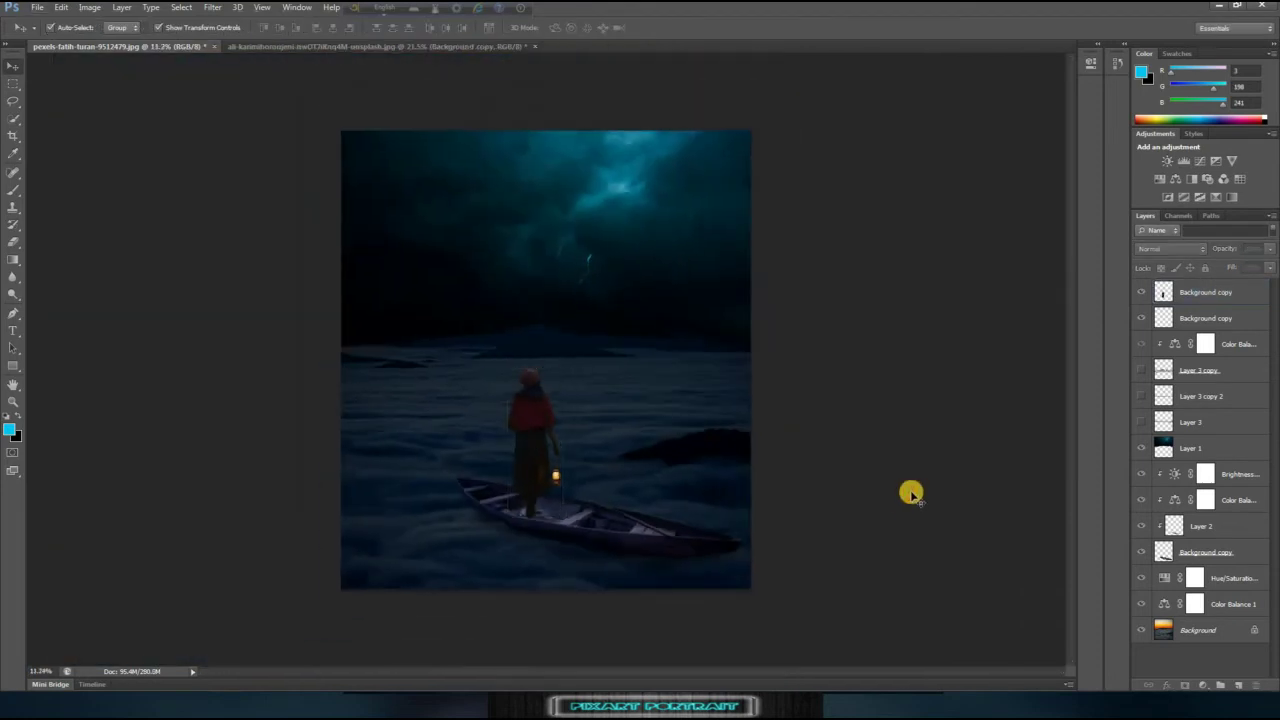
pyautogui.scroll(5, 540, 465)
pyautogui.scroll(2, 540, 465)
pyautogui.scroll(3, 506, 434)
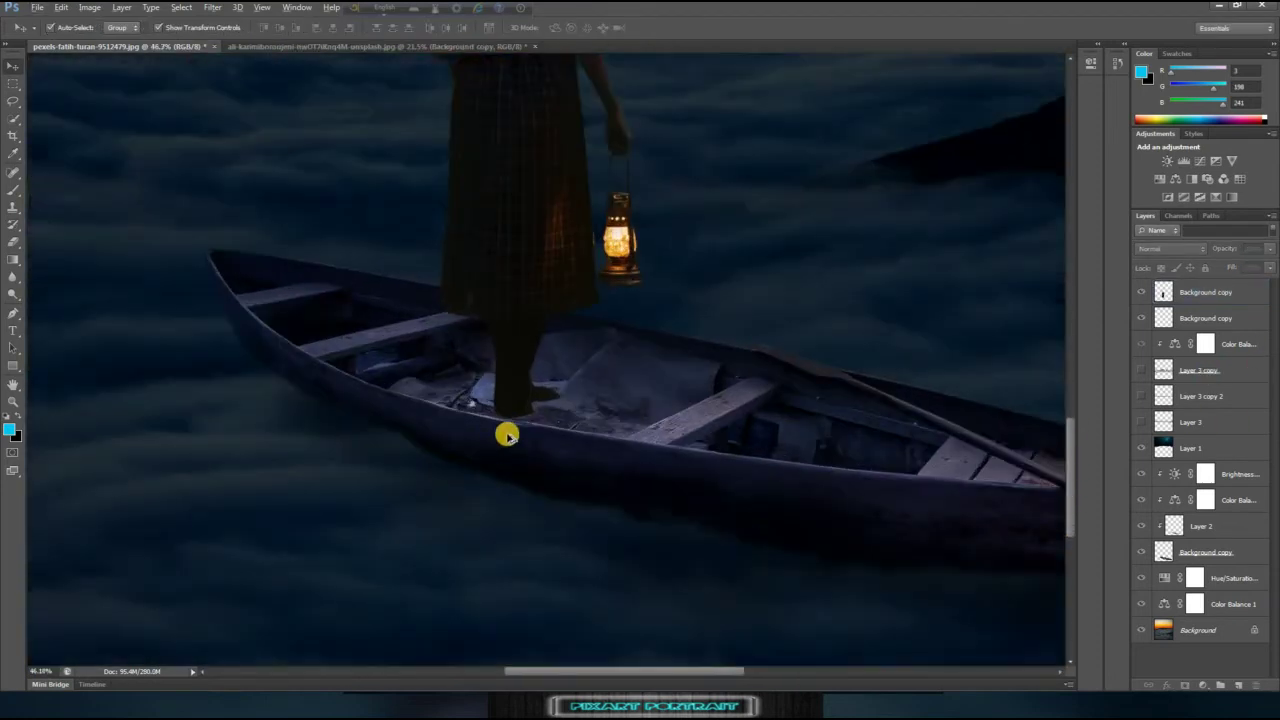
pyautogui.scroll(3, 507, 434)
# Step: Paint a faint shadow under her shoes with a 13% flow brush
pyautogui.press('b')
pyautogui.keyDown('ctrl'); pyautogui.click(526, 411); pyautogui.keyUp('ctrl')
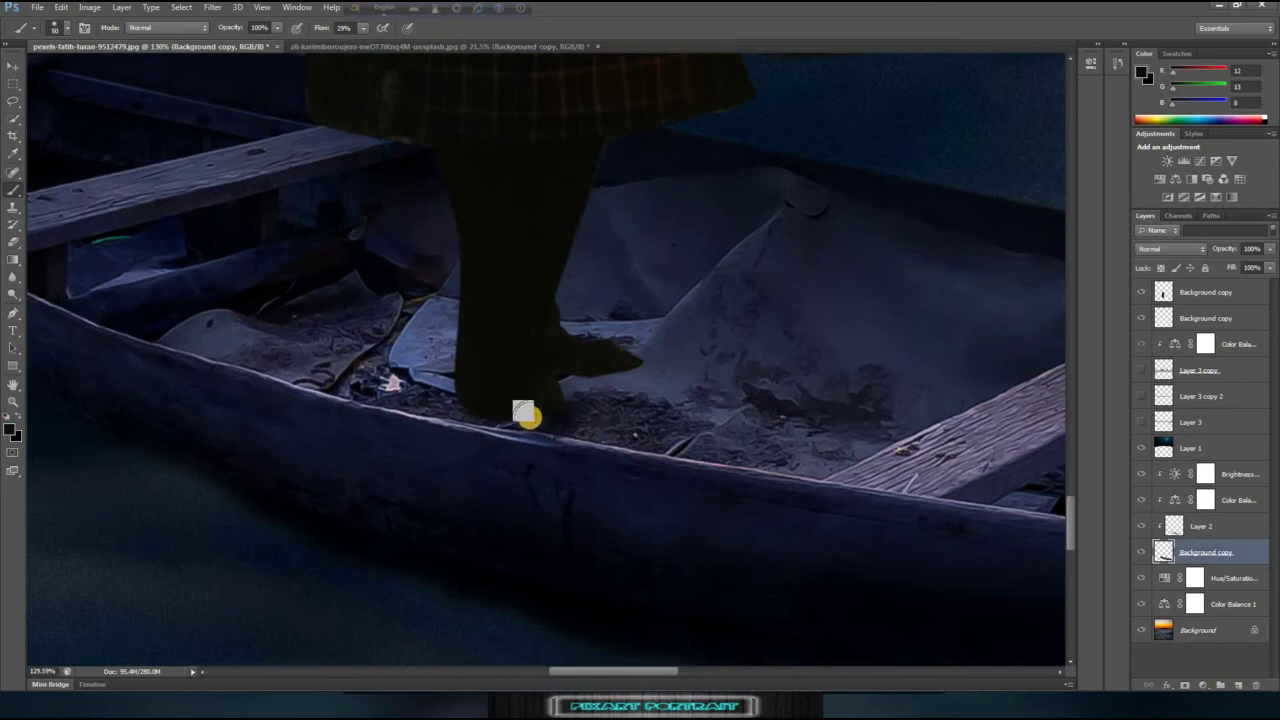
pyautogui.moveTo(363, 28); pyautogui.dragTo(350, 40)
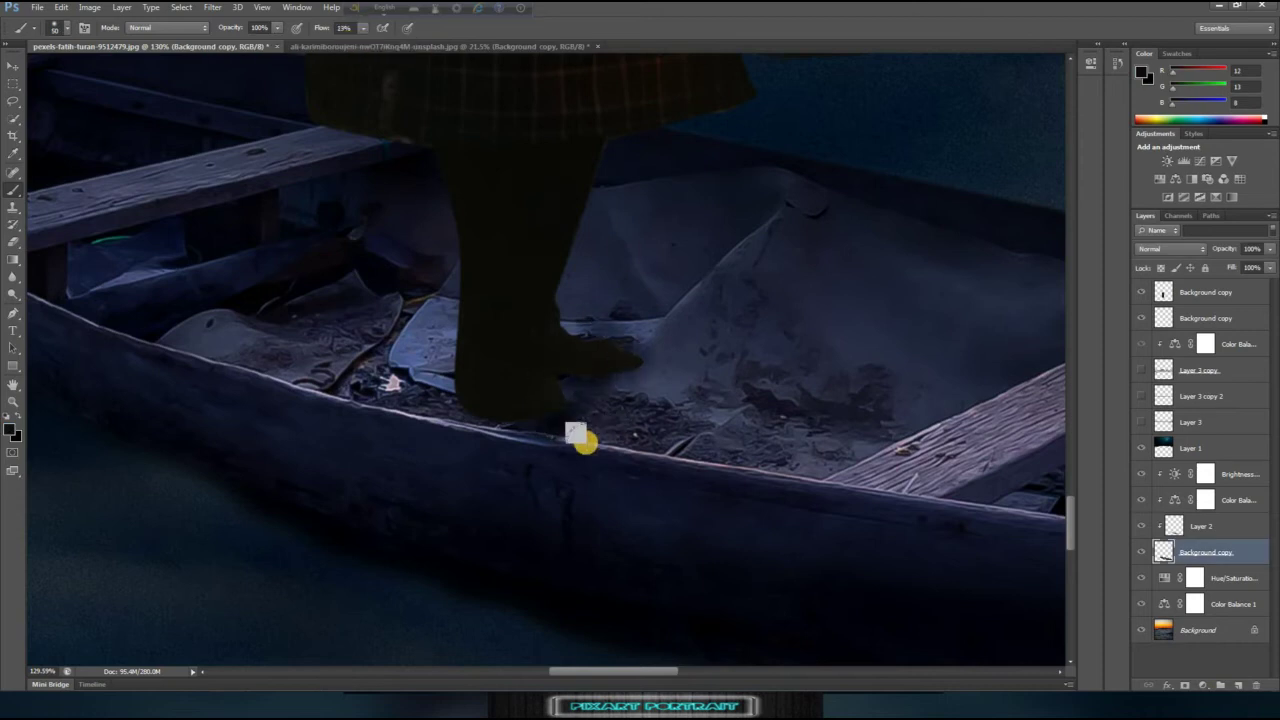
pyautogui.moveTo(537, 438)
pyautogui.mouseDown()
pyautogui.moveTo(563, 399)
pyautogui.moveTo(580, 443)
pyautogui.mouseUp()
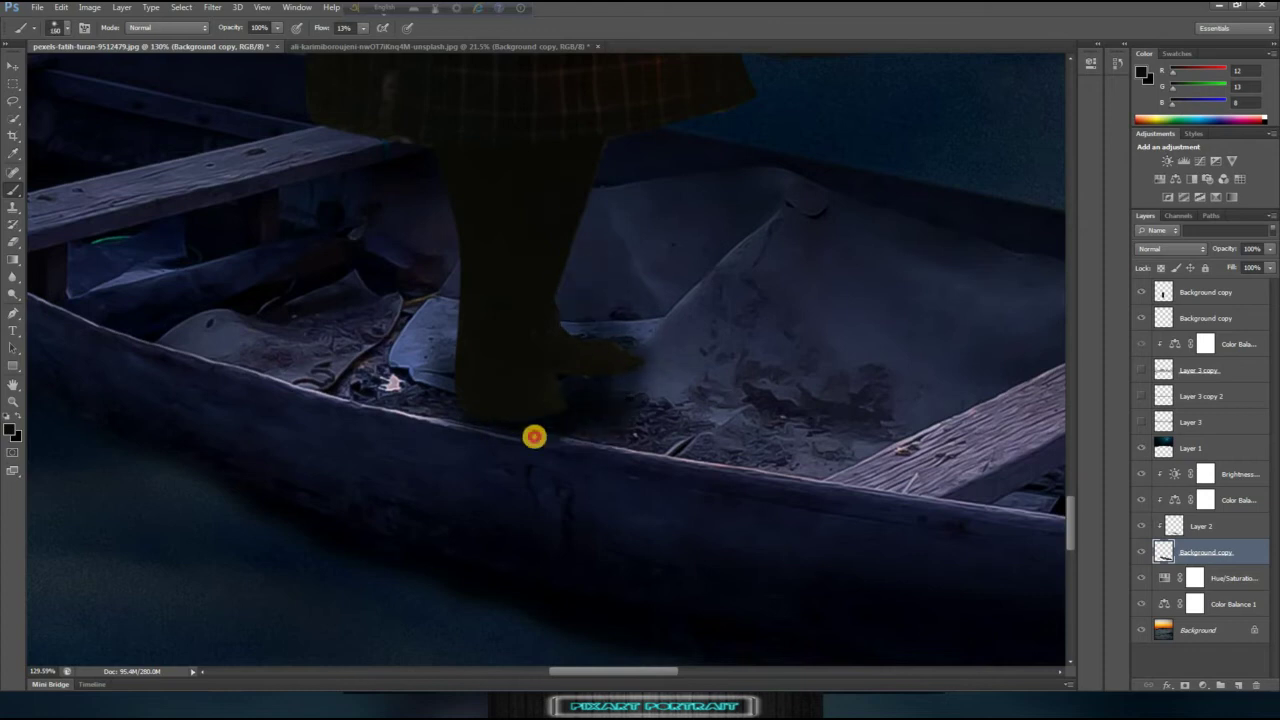
pyautogui.scroll(-2, 580, 443)
pyautogui.scroll(-5, 557, 521)
# Step: Add a clipped Hue/Saturation layer shifting the cloak and lantern toward orange-red
pyautogui.click(1210, 291)
pyautogui.click(1202, 685)
pyautogui.click(1180, 533)
pyautogui.click(974, 279)
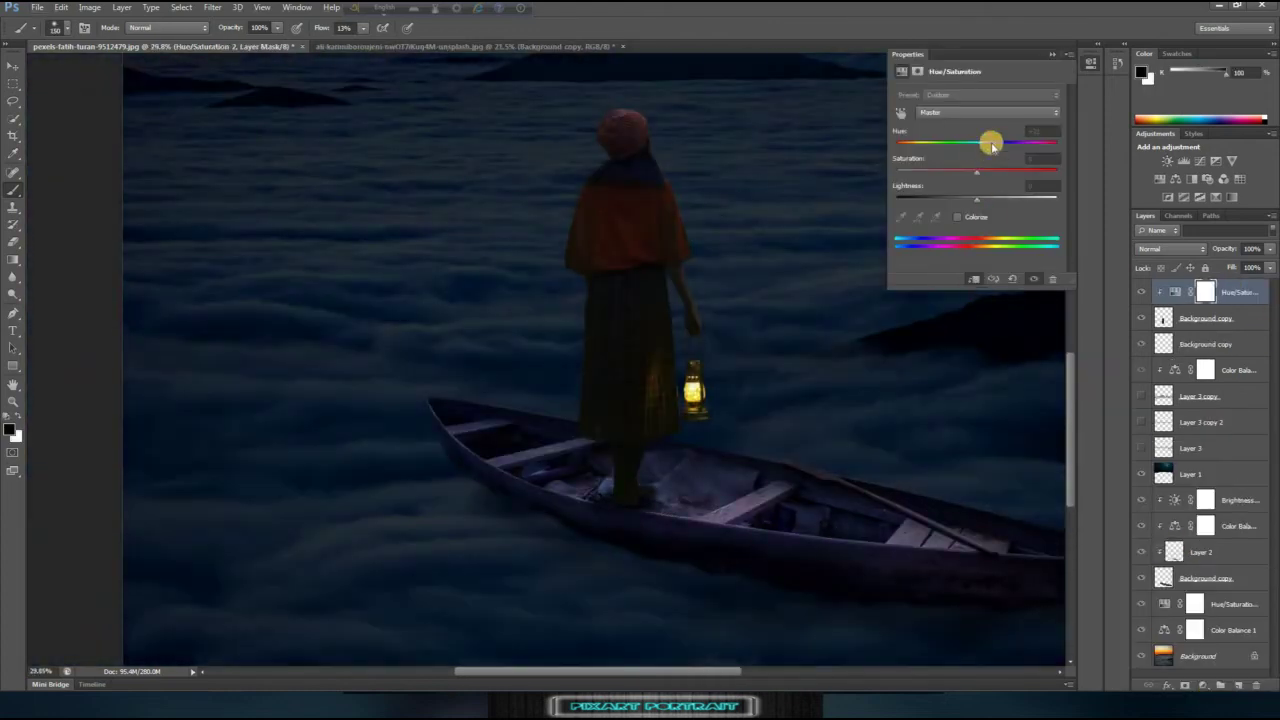
pyautogui.moveTo(978, 145); pyautogui.dragTo(942, 148)
pyautogui.moveTo(976, 198); pyautogui.dragTo(958, 200)
pyautogui.moveTo(951, 145)
pyautogui.mouseDown()
pyautogui.moveTo(993, 156)
pyautogui.moveTo(1046, 126)
pyautogui.moveTo(1028, 155)
pyautogui.mouseUp()
# Step: Add a Brightness/Contrast layer with brightness 66 and contrast 45
pyautogui.click(1203, 685)
pyautogui.click(1086, 446)
pyautogui.click(1013, 124)
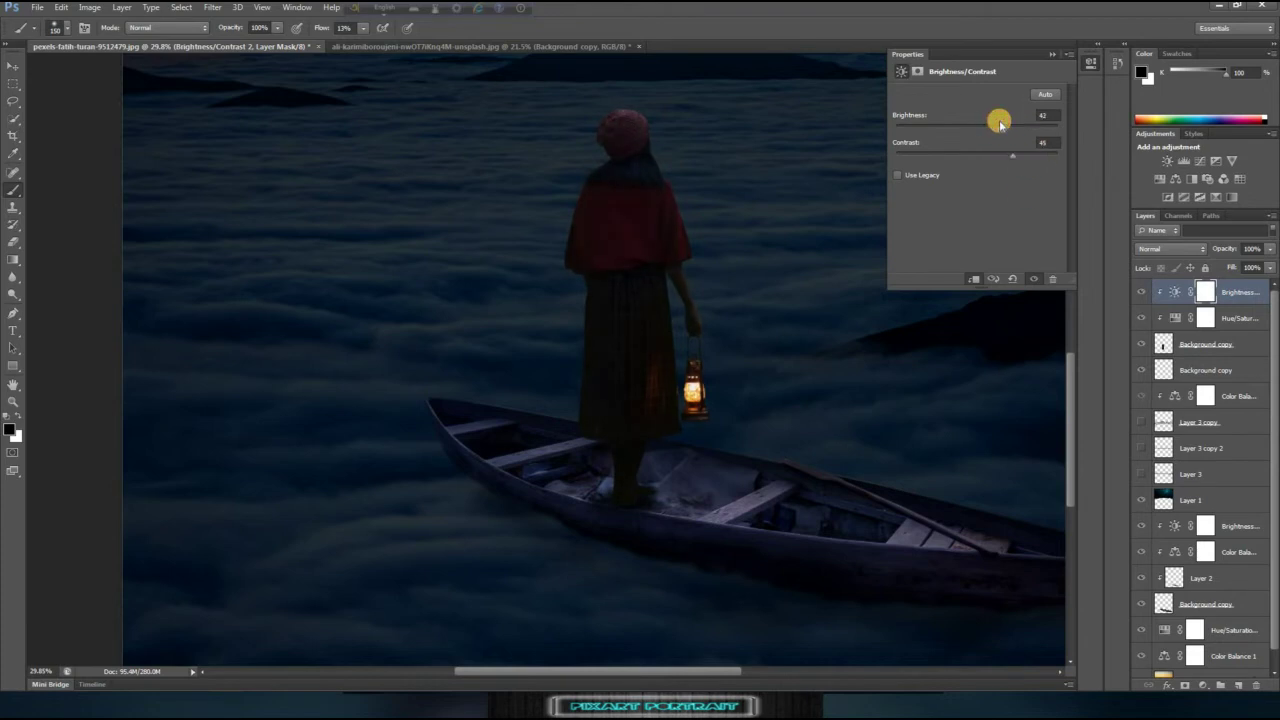
pyautogui.moveTo(991, 136); pyautogui.dragTo(1013, 139)
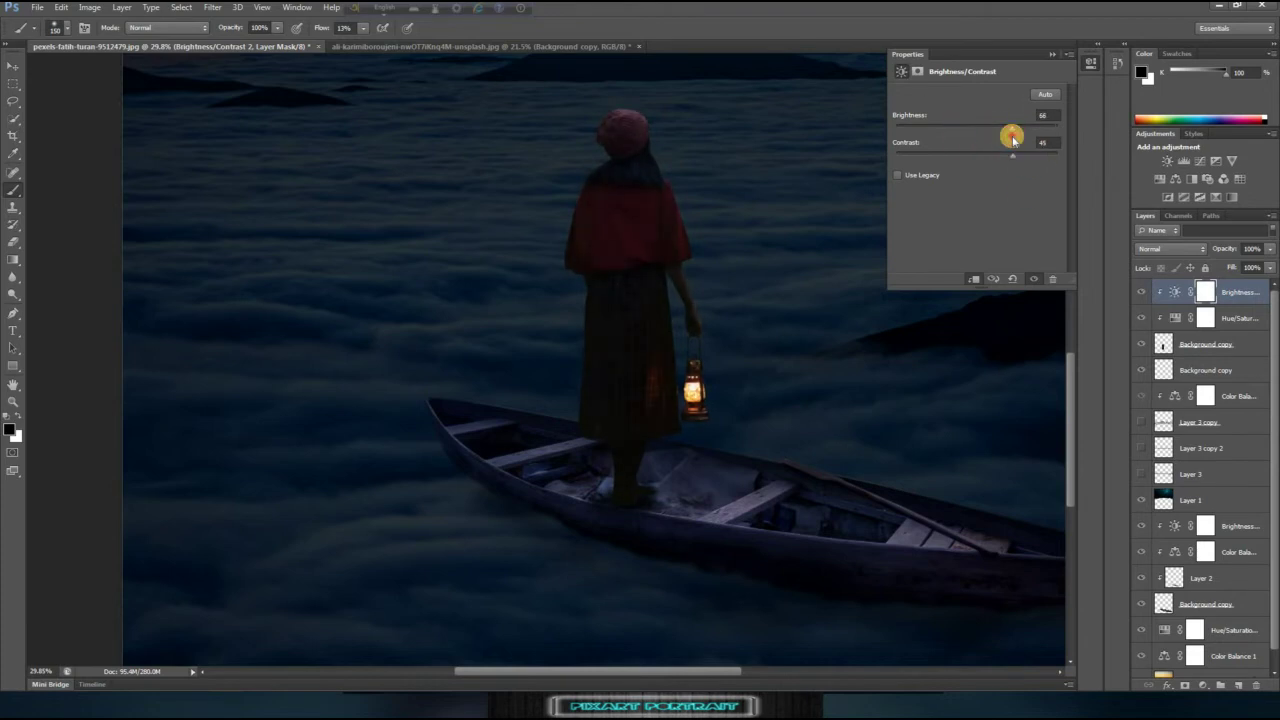
pyautogui.click(1052, 54)
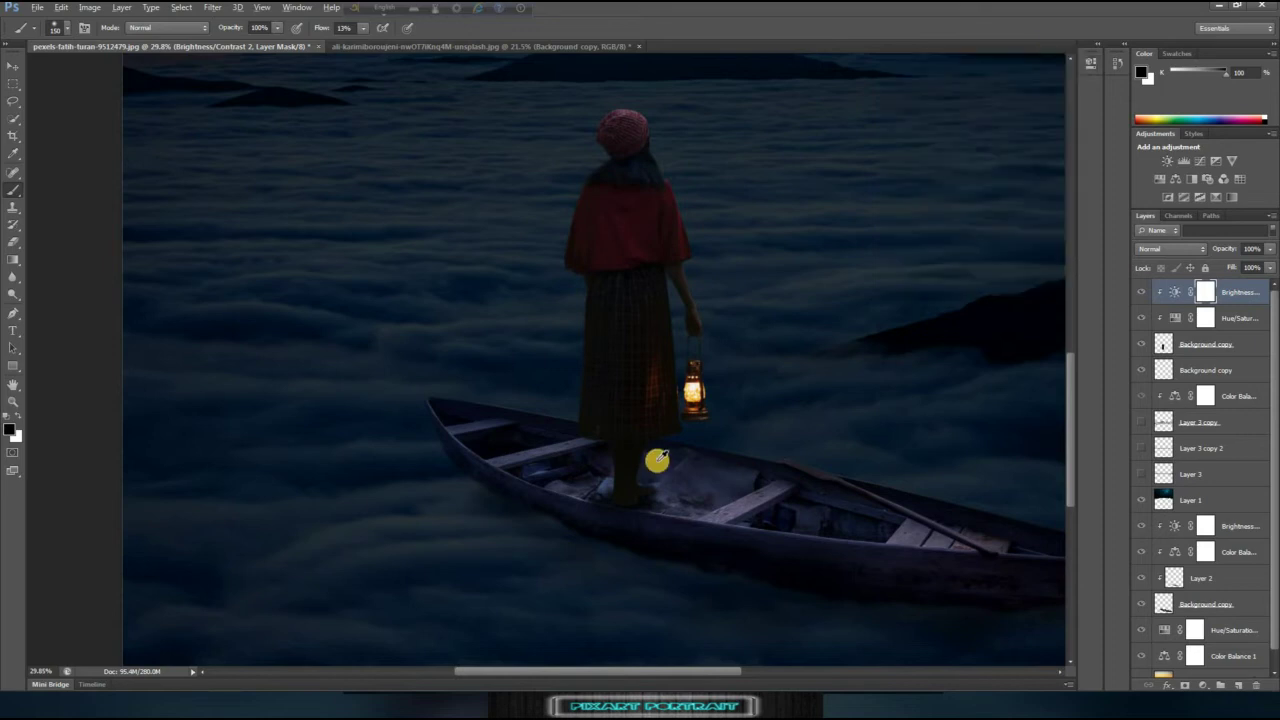
pyautogui.scroll(-3, 657, 457)
pyautogui.scroll(3, 557, 614)
pyautogui.scroll(1, 543, 529)
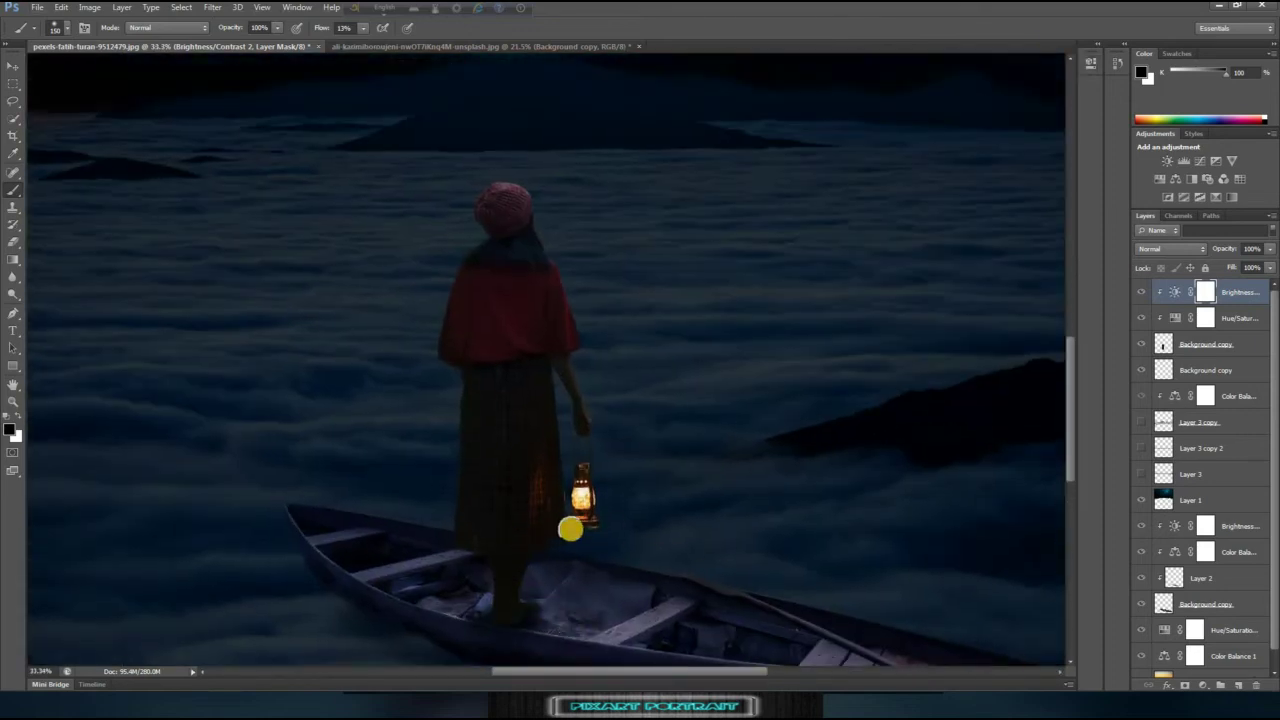
pyautogui.scroll(3, 517, 203)
pyautogui.click(1212, 680)
# Step: Add an empty Layer 4 and choose a pale warm-yellow foreground colour
pyautogui.click(1212, 678)
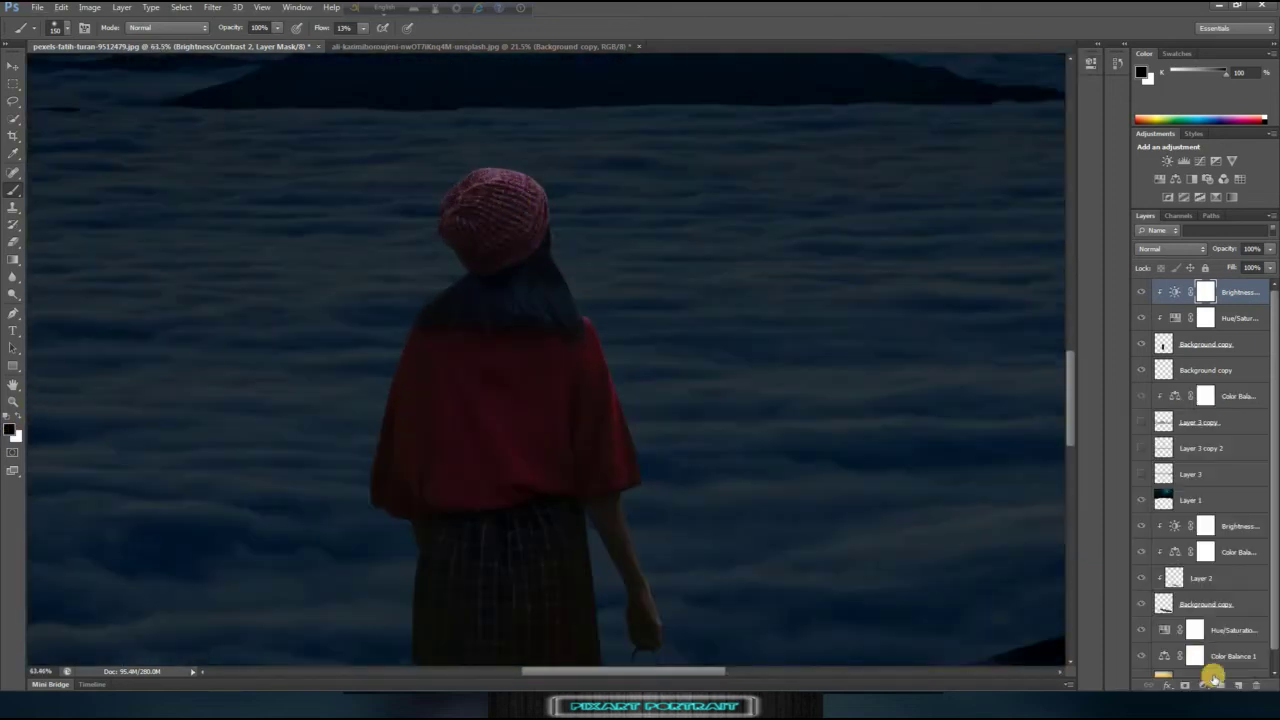
pyautogui.click(1215, 682)
pyautogui.click(12, 432)
pyautogui.click(880, 209)
pyautogui.click(979, 448)
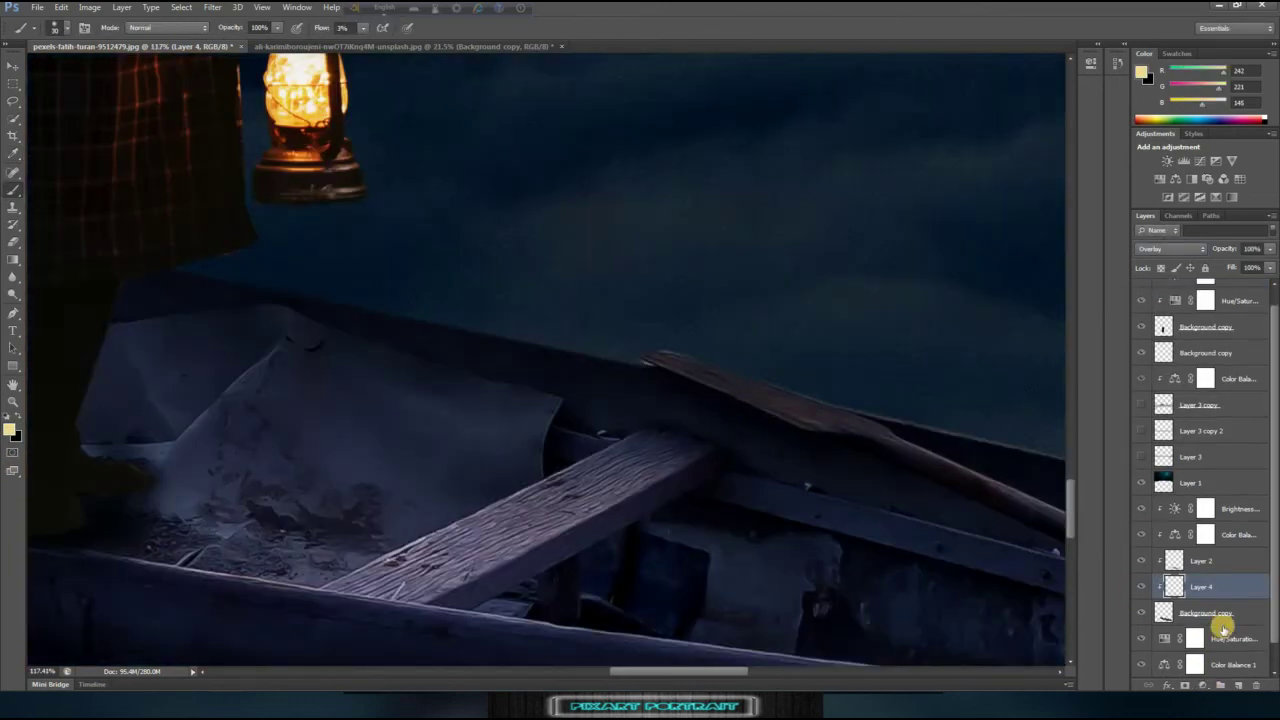
# Step: Select the boat layer and switch to the Move tool
pyautogui.click(1222, 620)
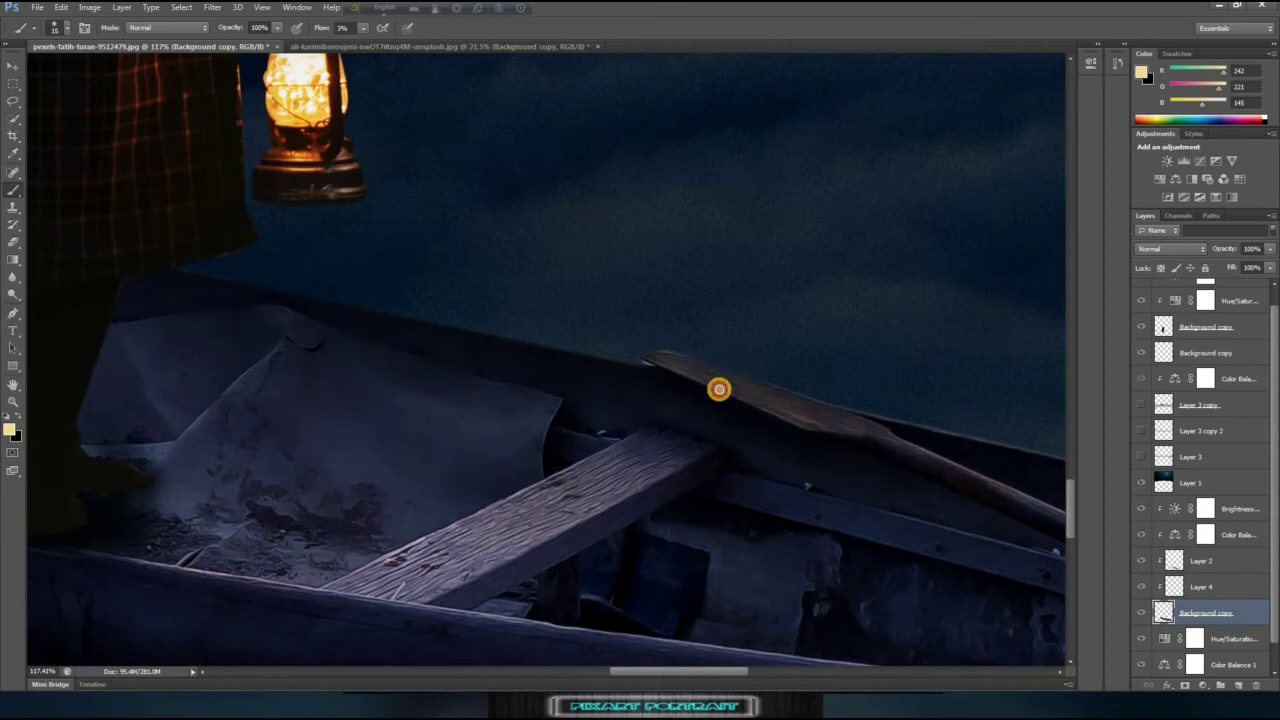
pyautogui.scroll(-1, 556, 483)
pyautogui.scroll(-1, 594, 423)
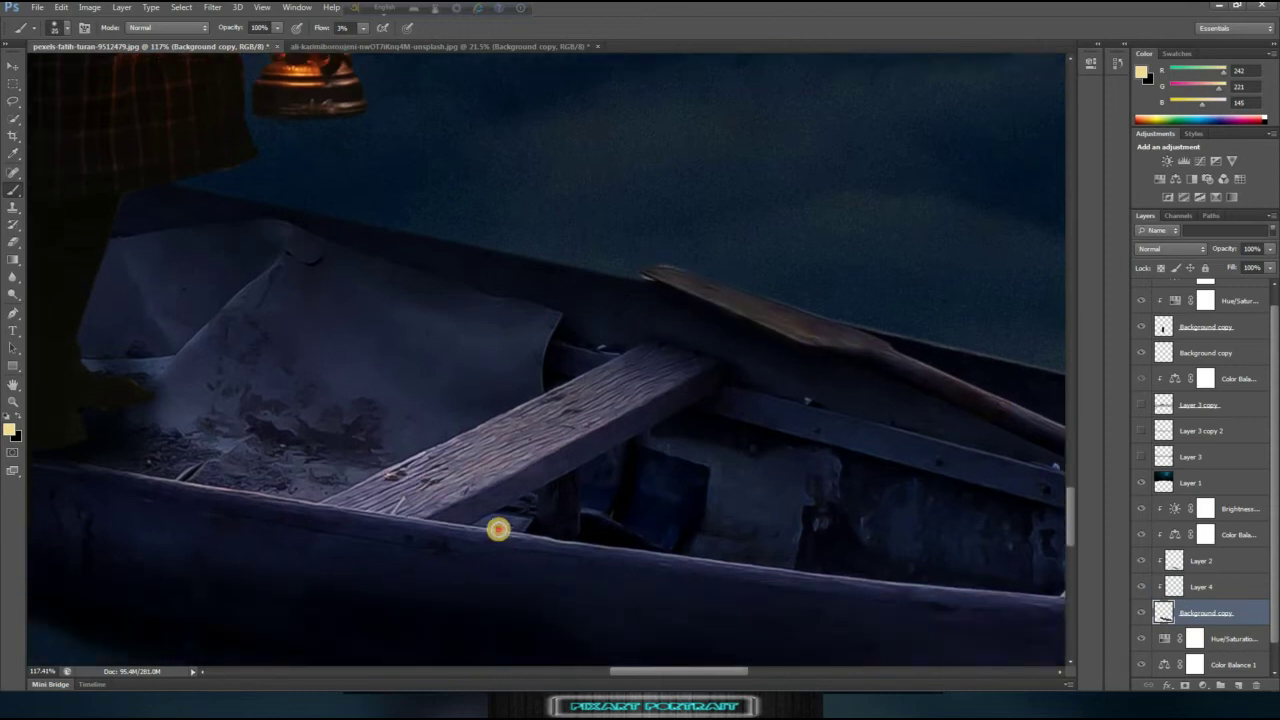
pyautogui.scroll(-3, 654, 366)
pyautogui.scroll(-2, 589, 371)
pyautogui.scroll(-2, 654, 391)
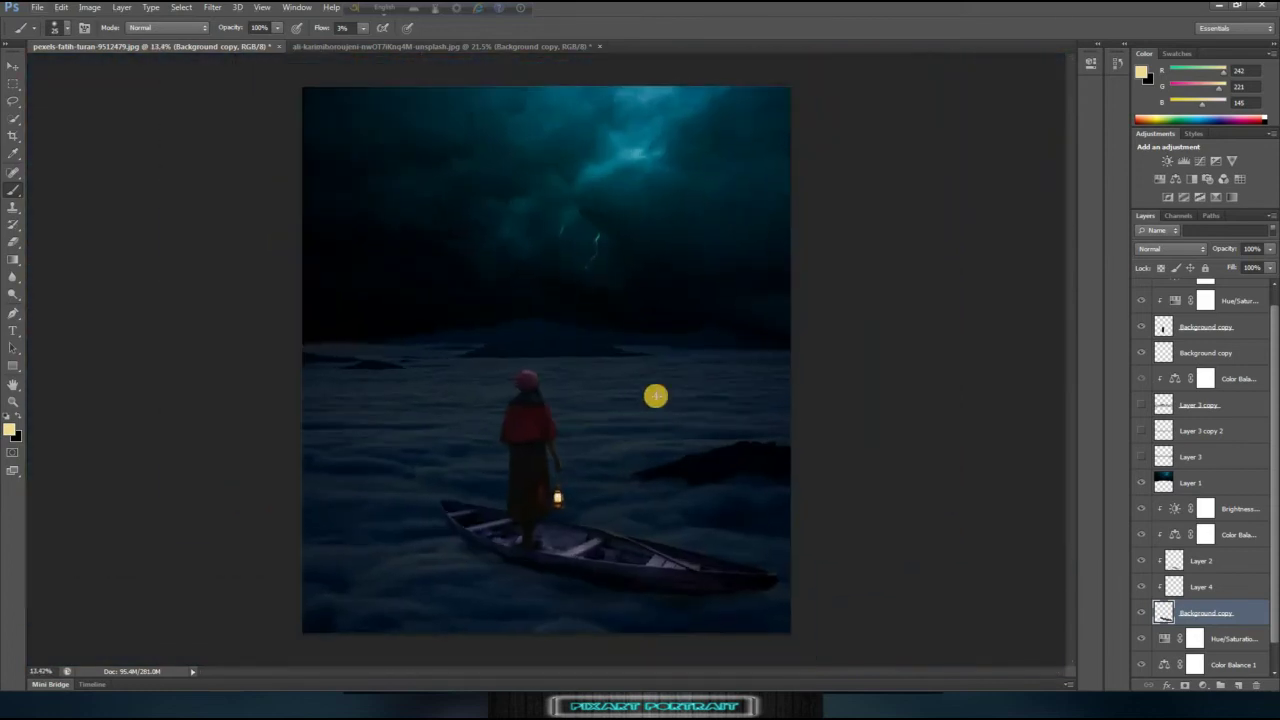
pyautogui.press('v')
pyautogui.click(580, 370)
# Step: Fine-tune the Hue slider of the girl's Hue/Saturation adjustment
pyautogui.scroll(2, 538, 463)
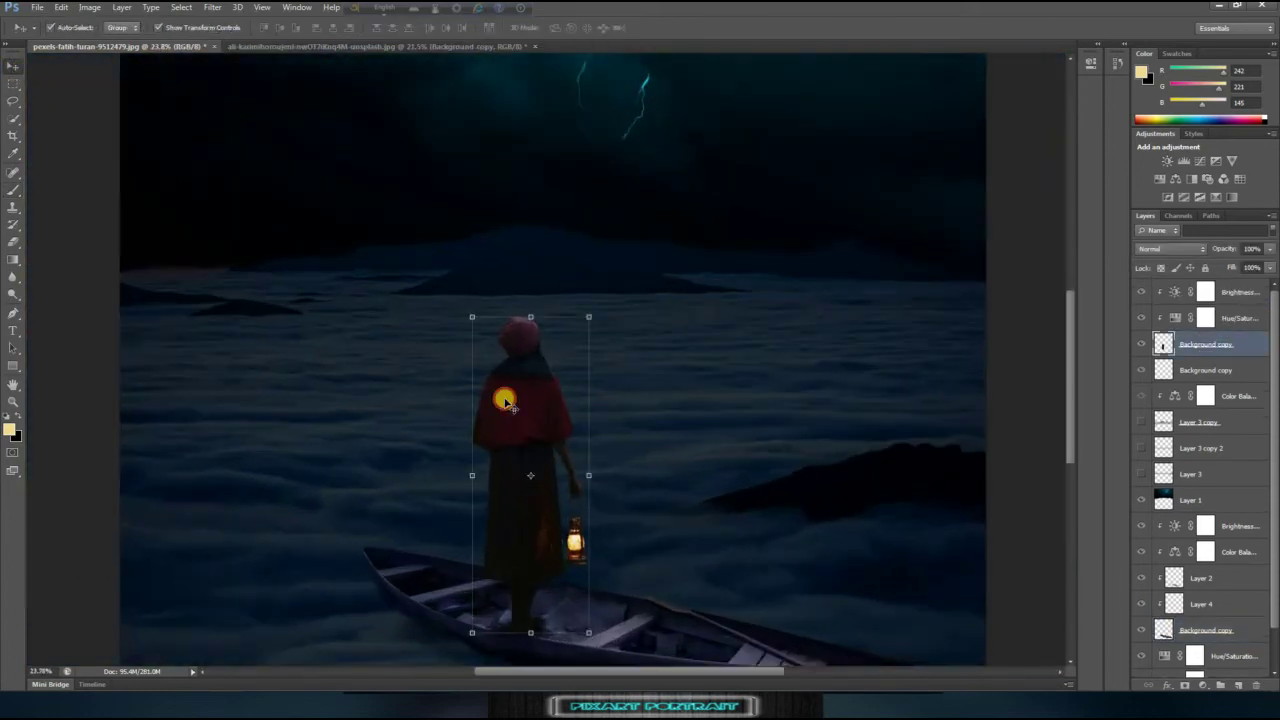
pyautogui.doubleClick(1175, 318)
pyautogui.moveTo(1000, 150)
pyautogui.mouseDown()
pyautogui.moveTo(937, 148)
pyautogui.moveTo(1000, 238)
pyautogui.mouseUp()
pyautogui.click(982, 145)
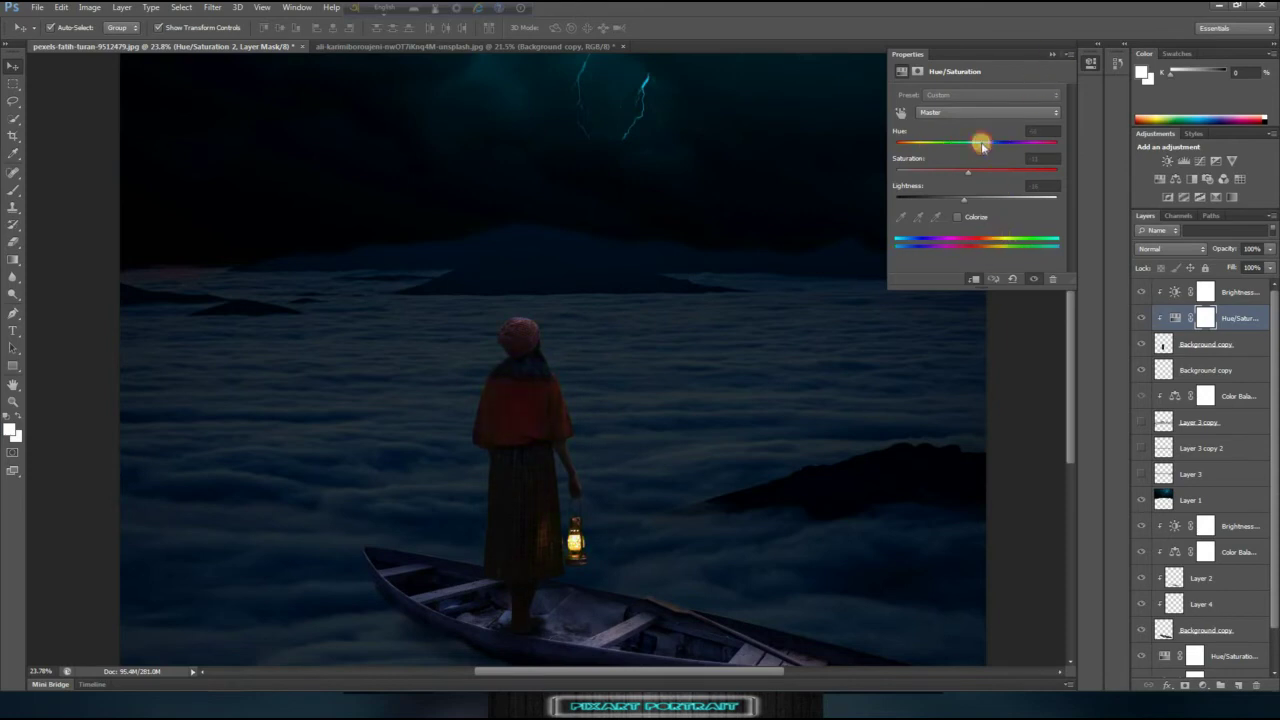
pyautogui.click(1050, 55)
# Step: Select the girl's Background copy layer and reset the default colours
pyautogui.click(1160, 342)
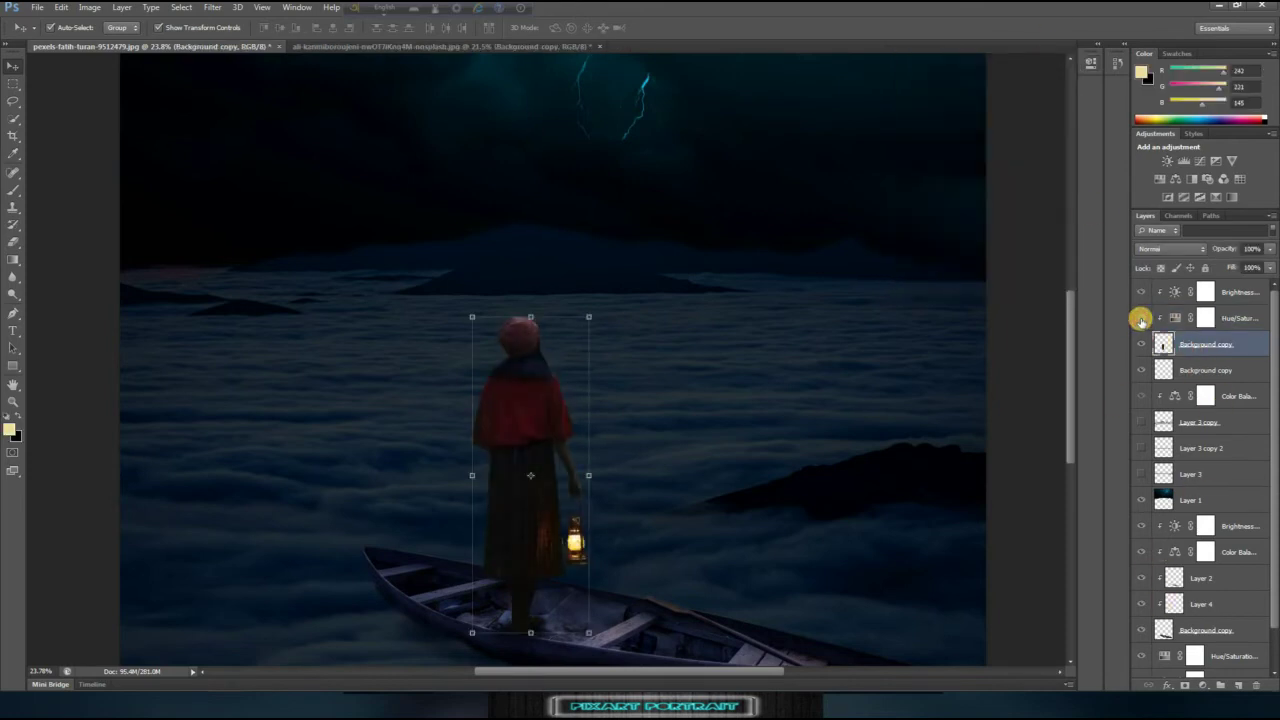
pyautogui.press('b')
pyautogui.press('d')
pyautogui.moveTo(1200, 396)
pyautogui.mouseDown()
pyautogui.moveTo(1200, 332)
pyautogui.moveTo(1256, 686)
pyautogui.mouseUp()
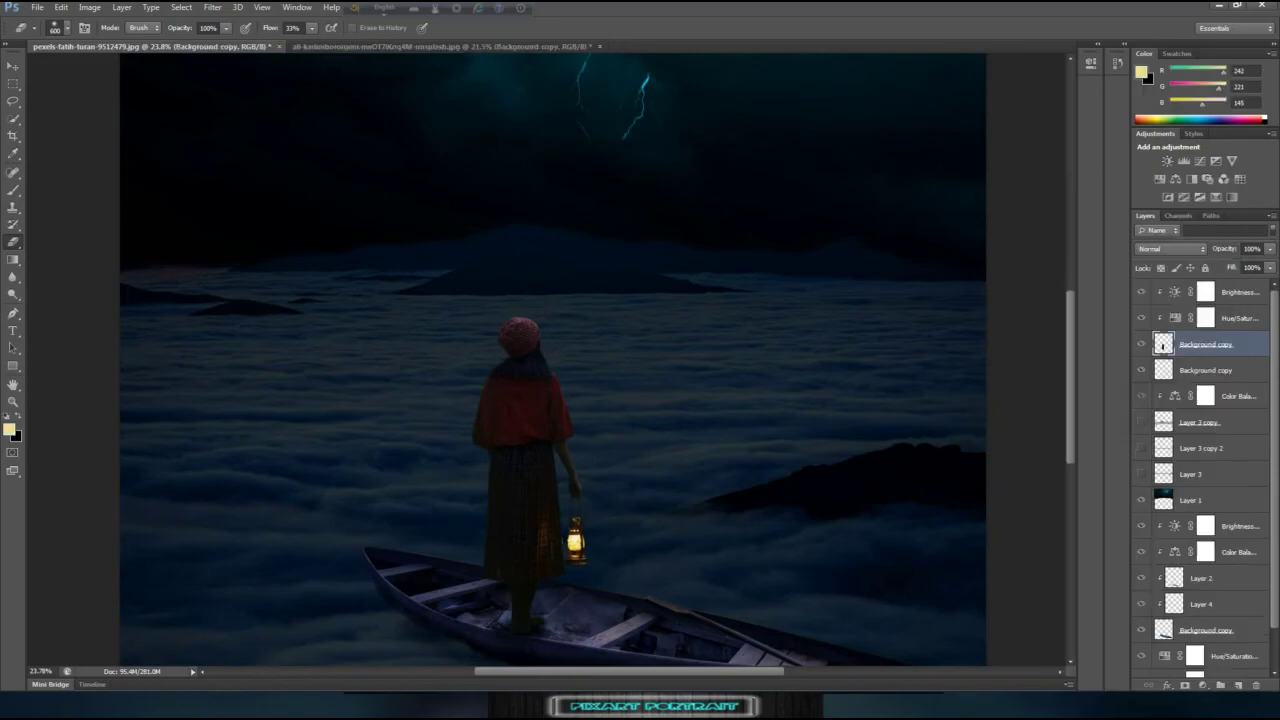
pyautogui.click(1203, 685)
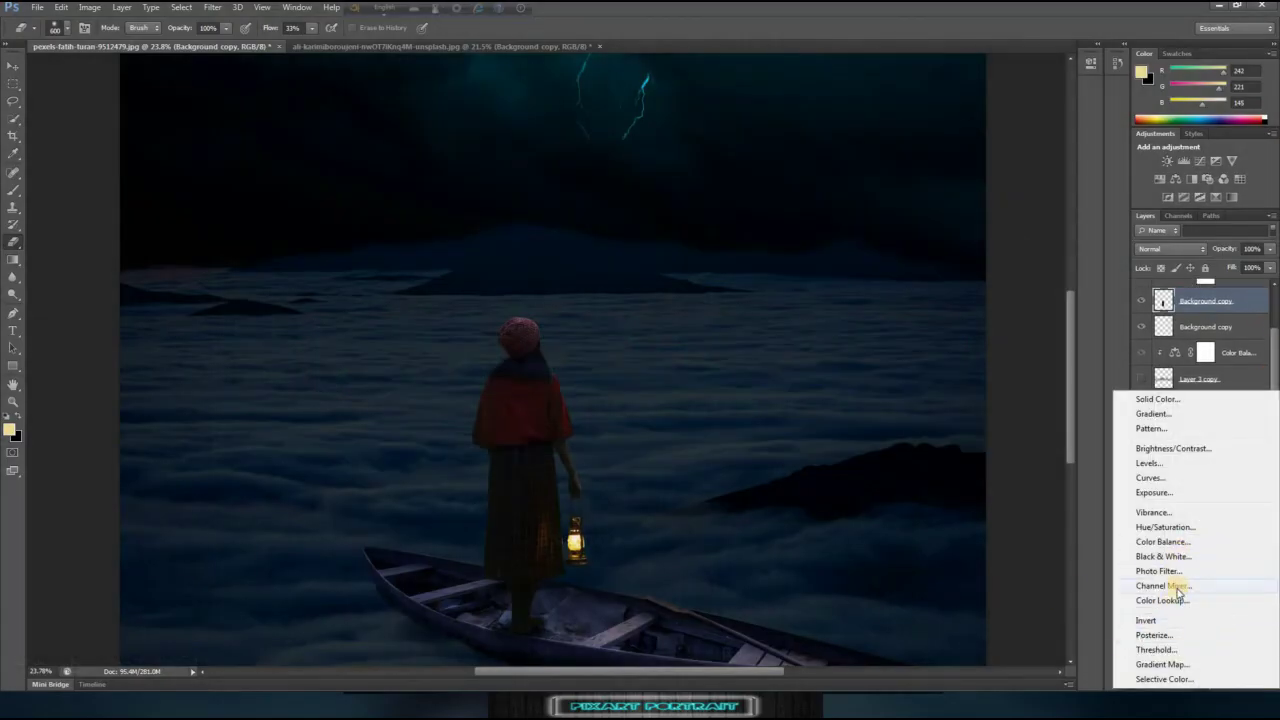
# Step: Add a cyan Solid Color fill clipped to the girl, blended in Color Dodge
pyautogui.click(1157, 399)
pyautogui.moveTo(1017, 380); pyautogui.dragTo(1010, 211)
pyautogui.click(645, 84)
pyautogui.click(999, 411)
pyautogui.click(978, 375)
pyautogui.click(1176, 323)
pyautogui.click(1170, 250)
pyautogui.click(1160, 364)
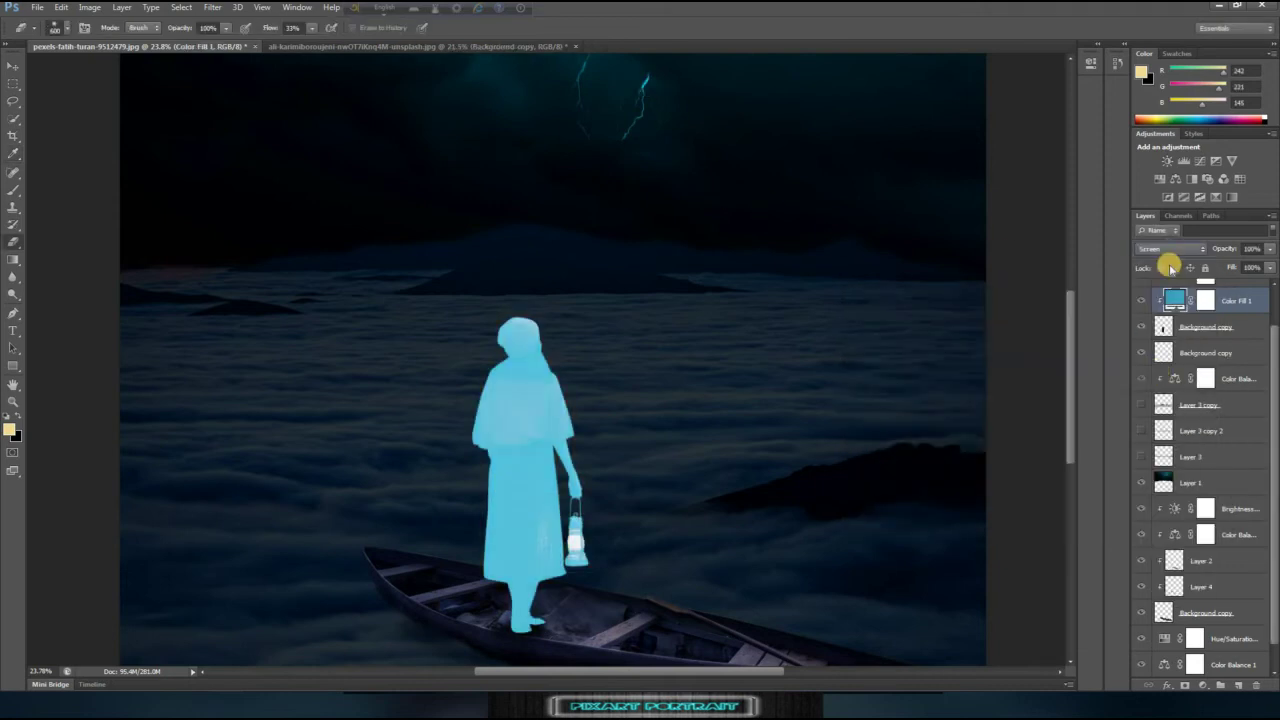
pyautogui.moveTo(1269, 248); pyautogui.dragTo(1238, 264)
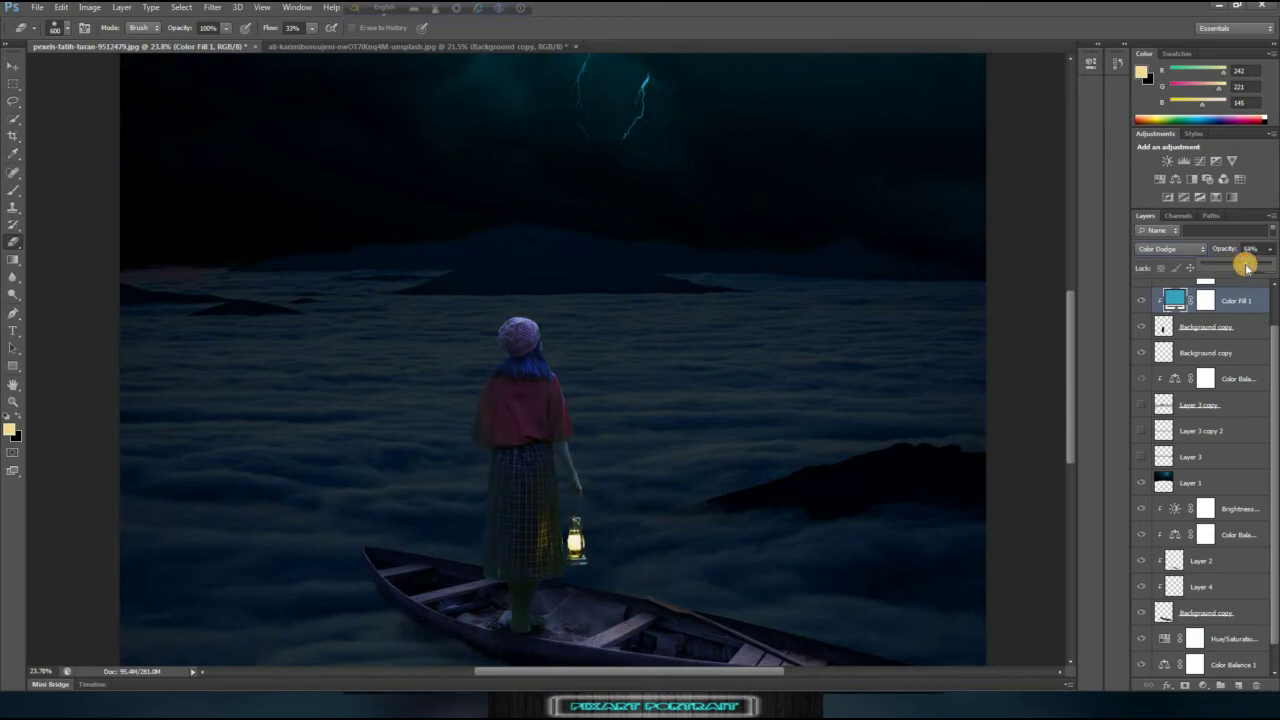
# Step: Change the fill to a darker teal and raise its opacity to 100%
pyautogui.doubleClick(1168, 304)
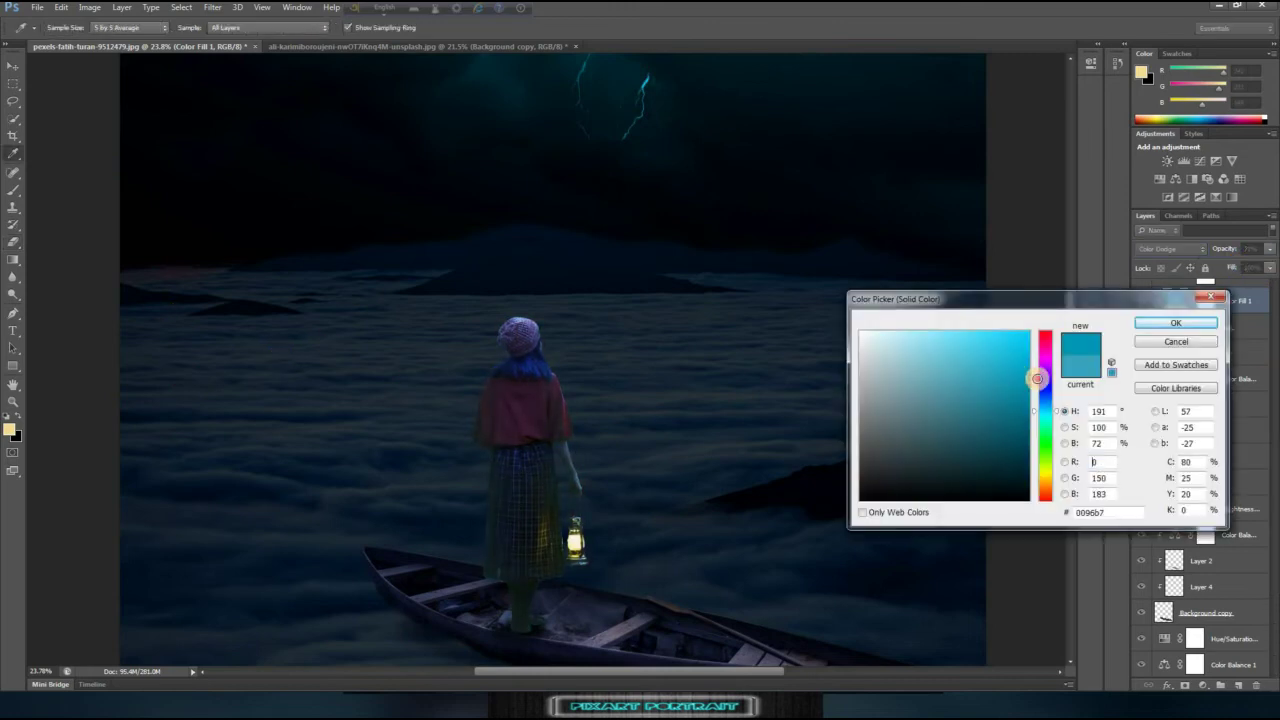
pyautogui.moveTo(1041, 413); pyautogui.dragTo(1041, 407)
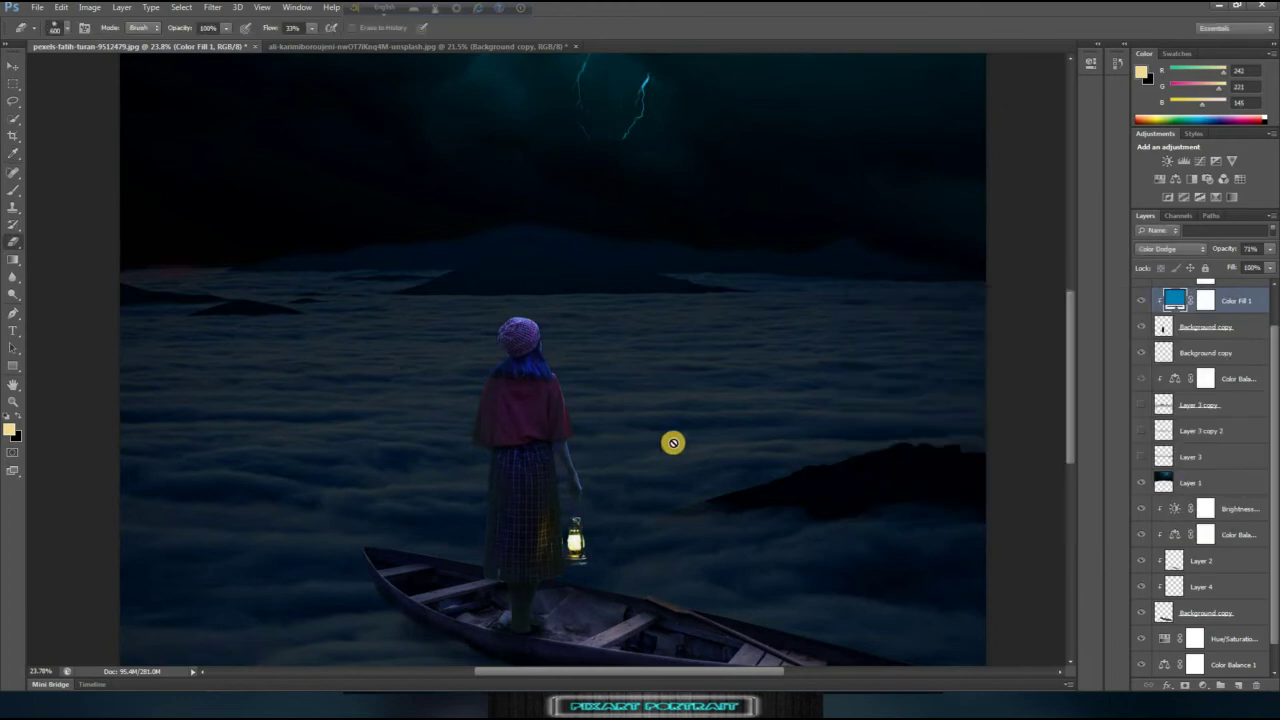
pyautogui.click(1000, 425)
pyautogui.press('Return')
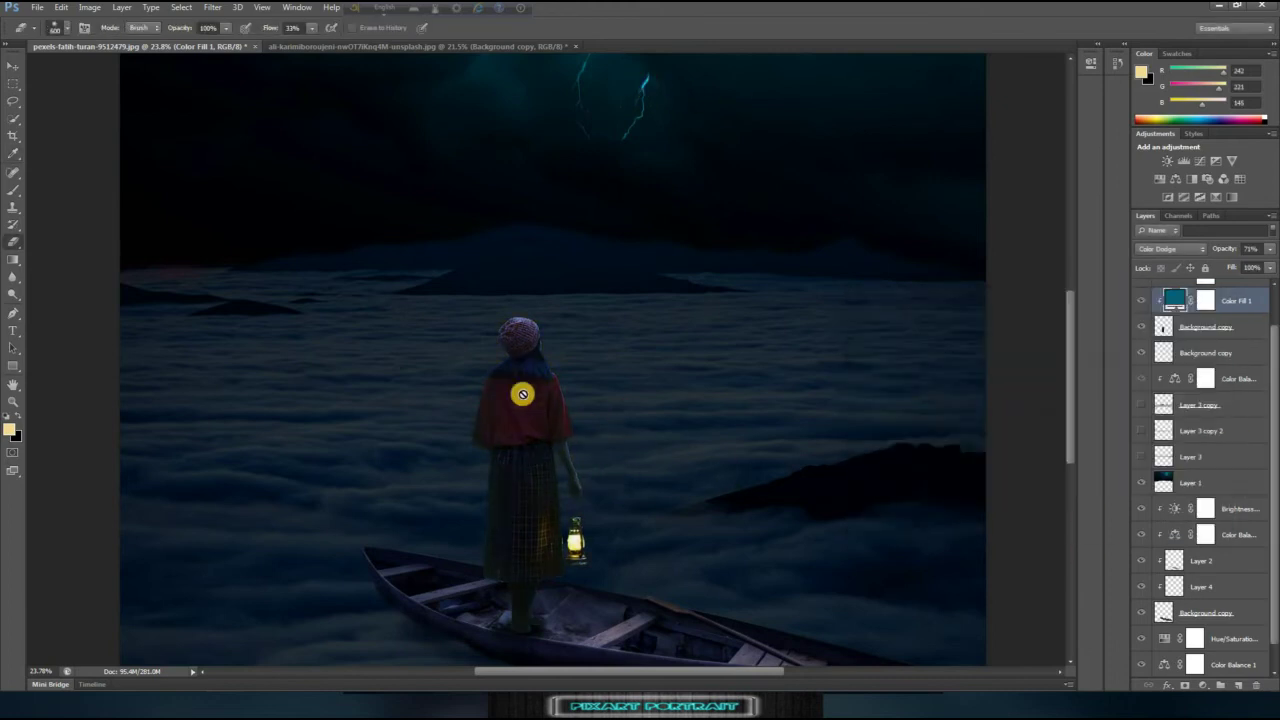
pyautogui.moveTo(1267, 252); pyautogui.dragTo(1264, 283)
# Step: Dismiss the rasterize warning and lower the Color Fill opacity to about 73%
pyautogui.click(499, 480)
pyautogui.click(572, 266)
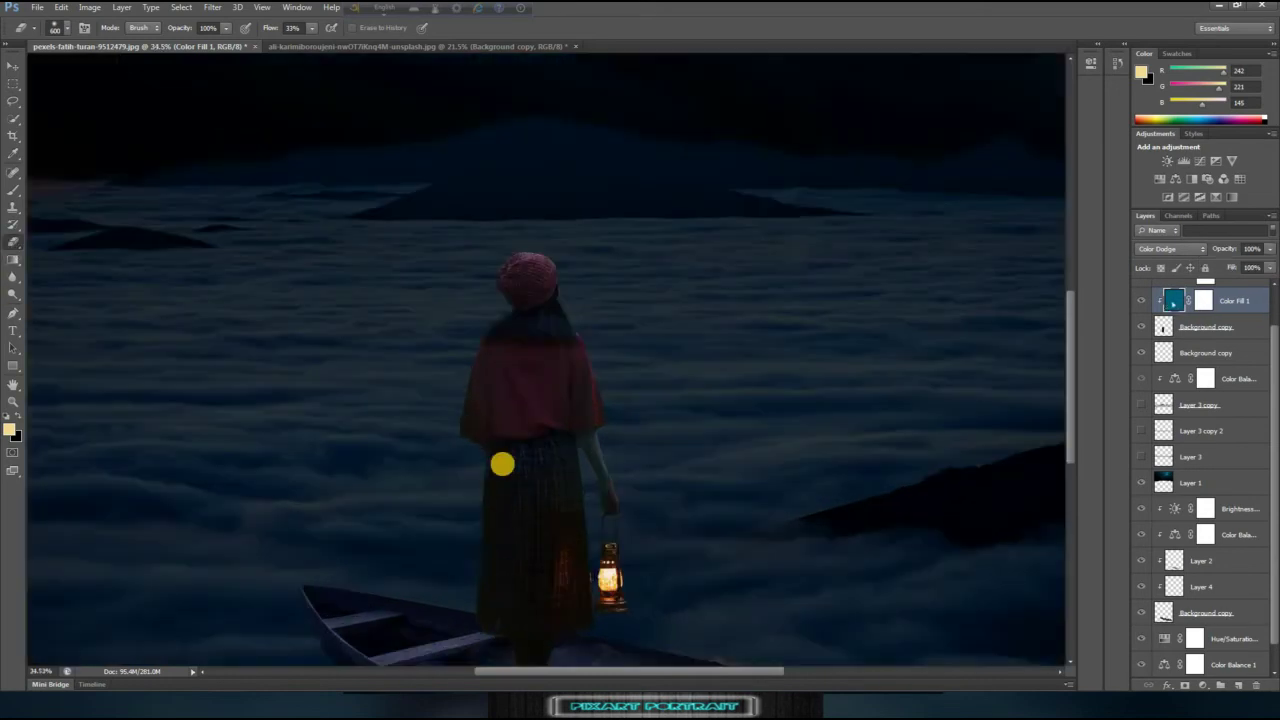
pyautogui.scroll(2, 500, 460)
pyautogui.scroll(3, 490, 400)
pyautogui.press('[')
pyautogui.click(647, 435)
pyautogui.scroll(-2, 676, 598)
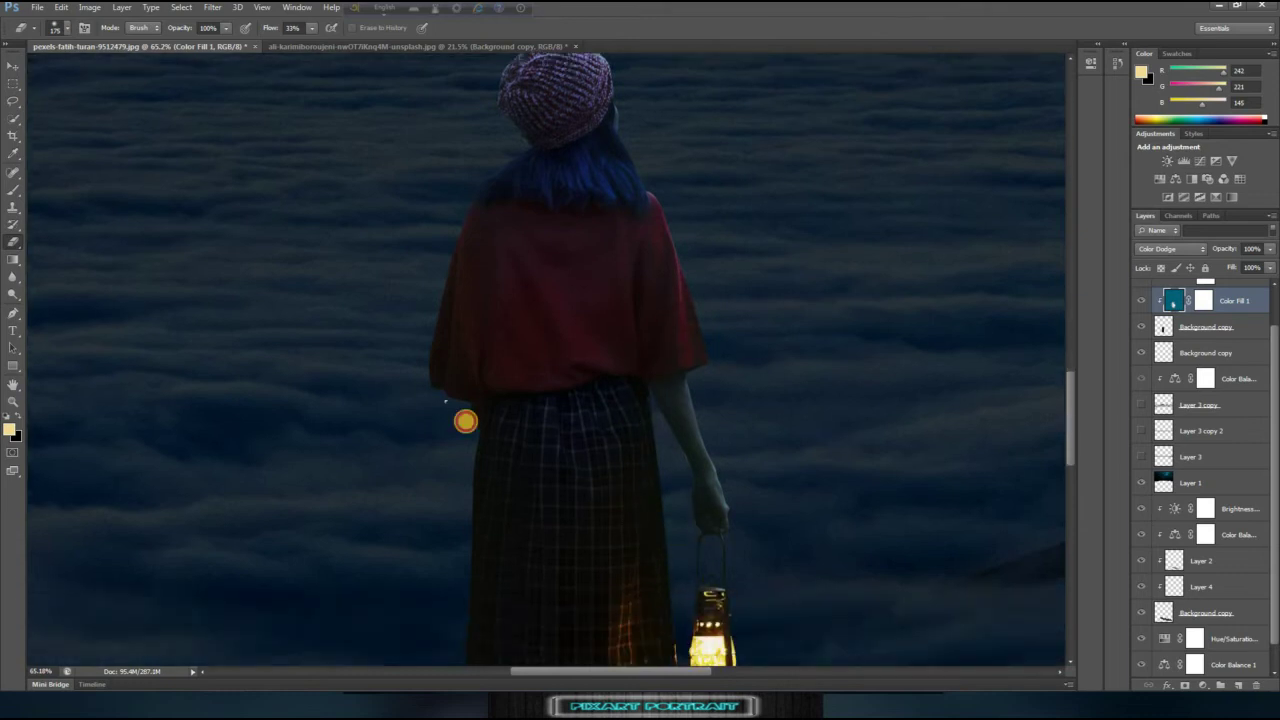
pyautogui.scroll(1, 557, 342)
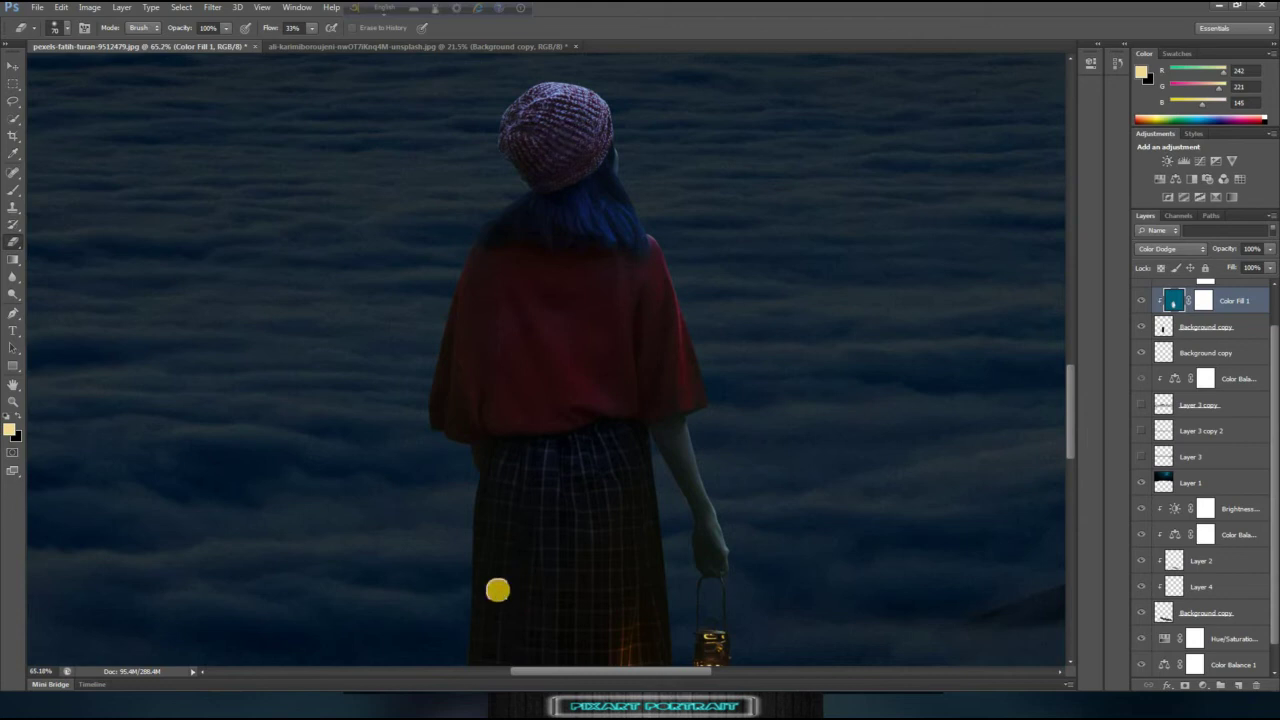
pyautogui.moveTo(1270, 257); pyautogui.dragTo(1243, 262)
pyautogui.scroll(-3, 823, 468)
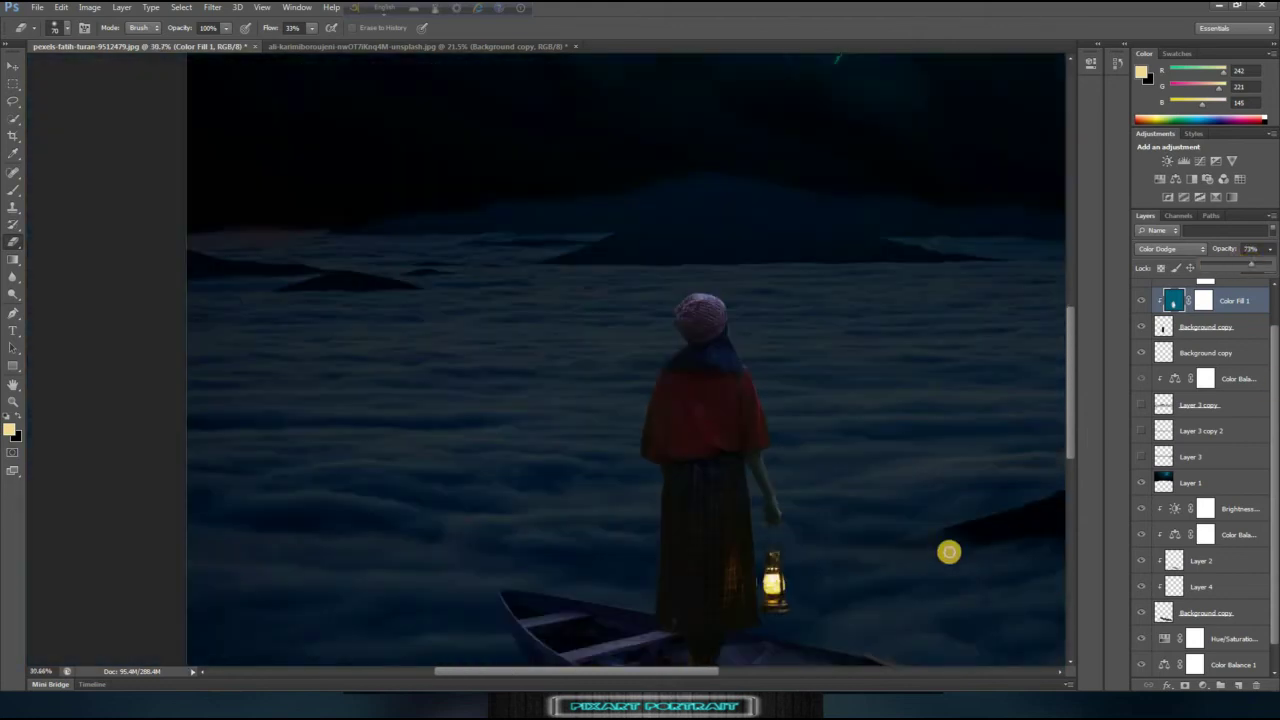
pyautogui.scroll(-2, 946, 549)
pyautogui.scroll(1, 666, 660)
pyautogui.scroll(1, 709, 629)
pyautogui.scroll(1, 425, 546)
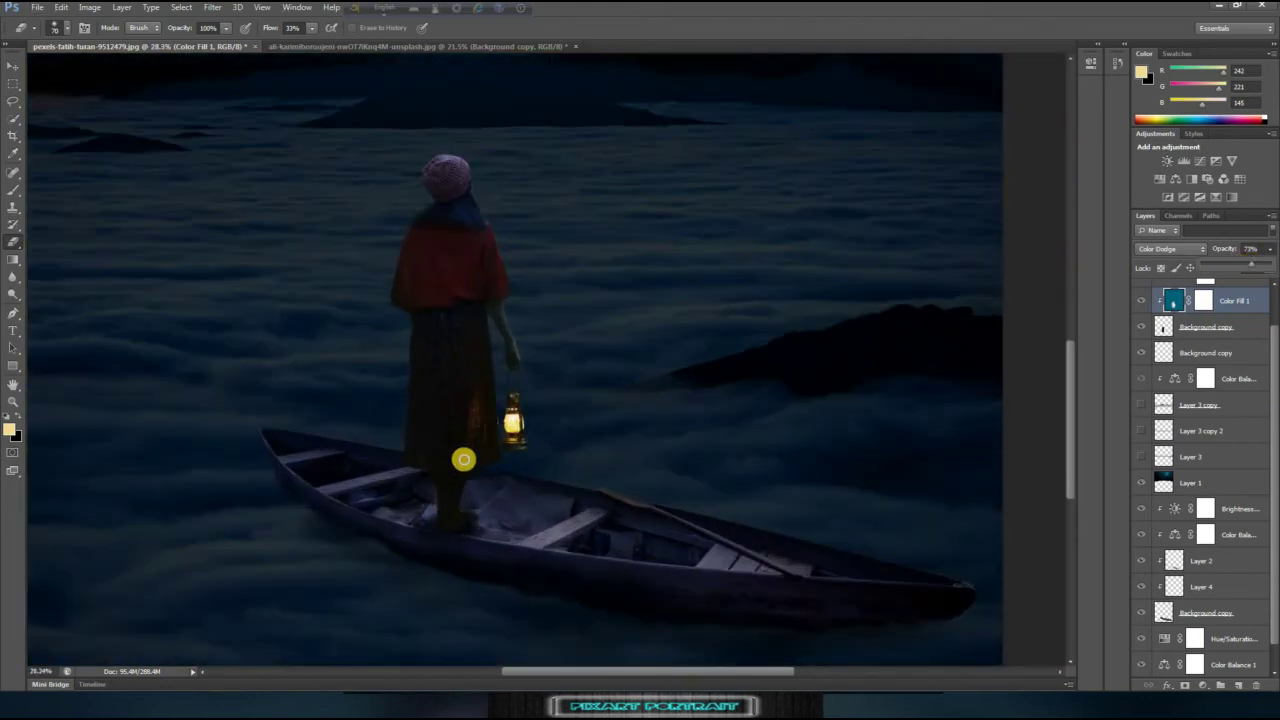
pyautogui.scroll(1, 460, 457)
pyautogui.scroll(-2, 460, 528)
pyautogui.scroll(3, 590, 581)
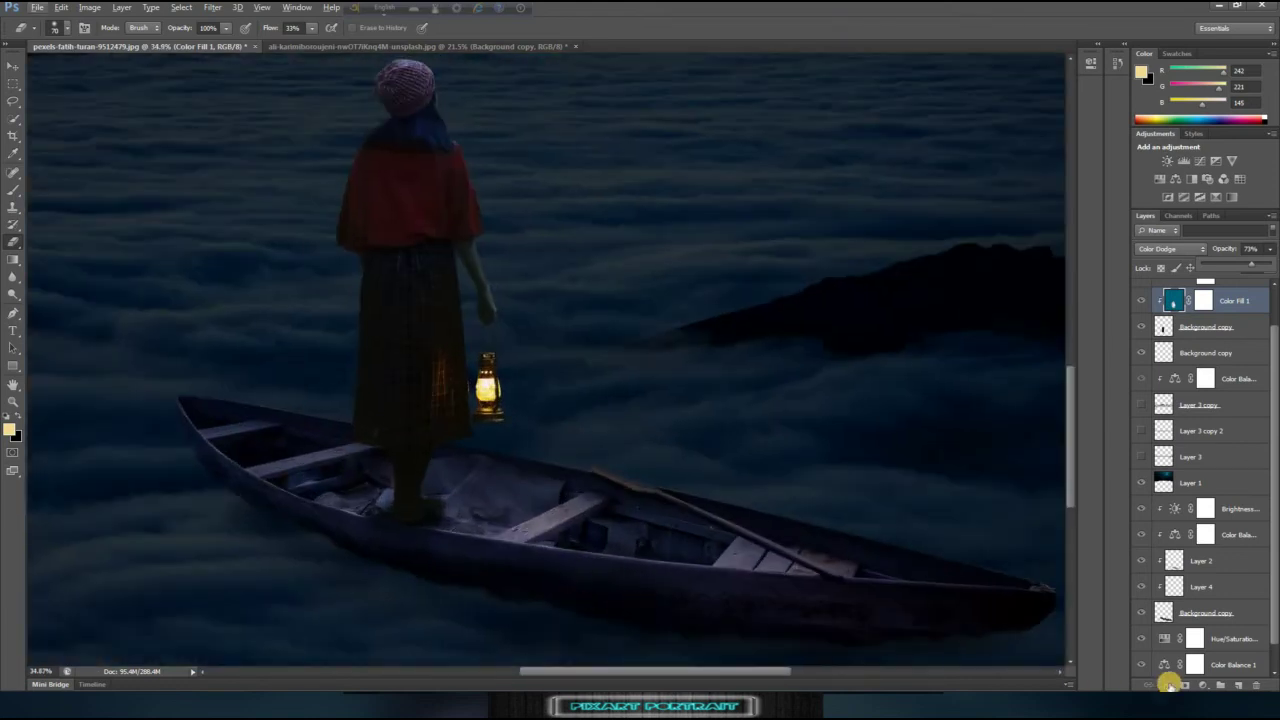
pyautogui.click(1220, 613)
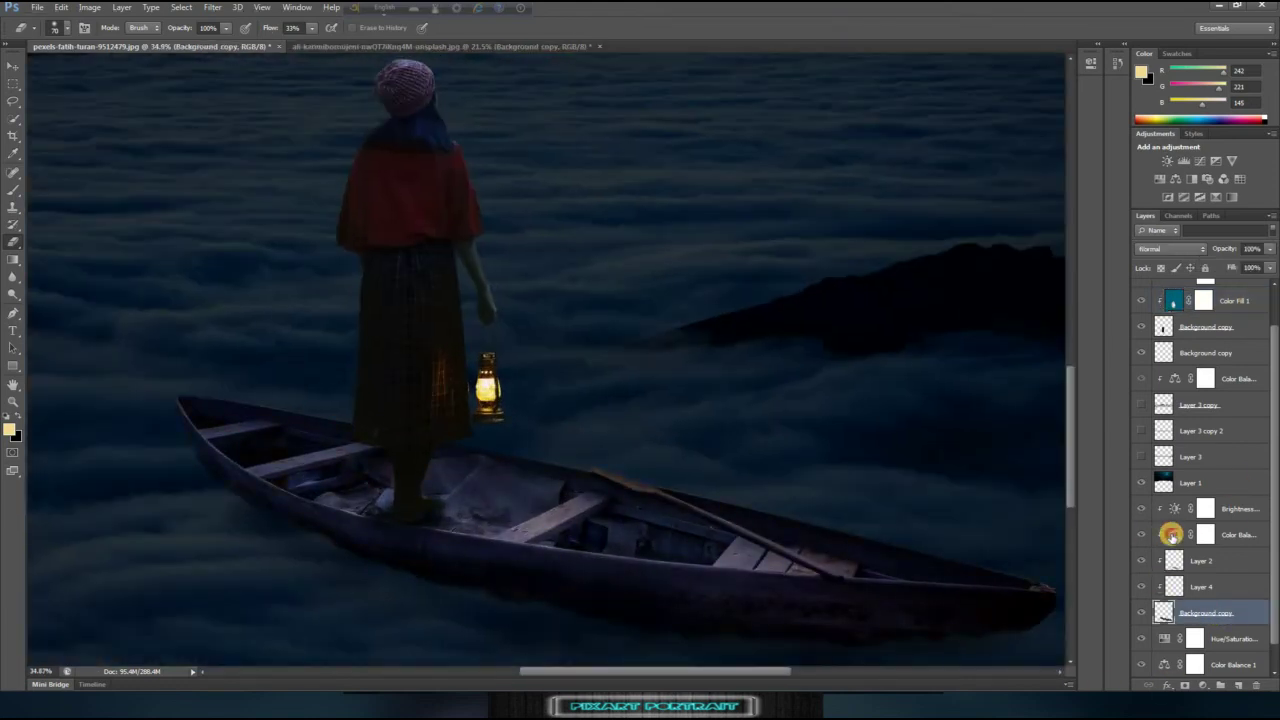
pyautogui.doubleClick(1172, 535)
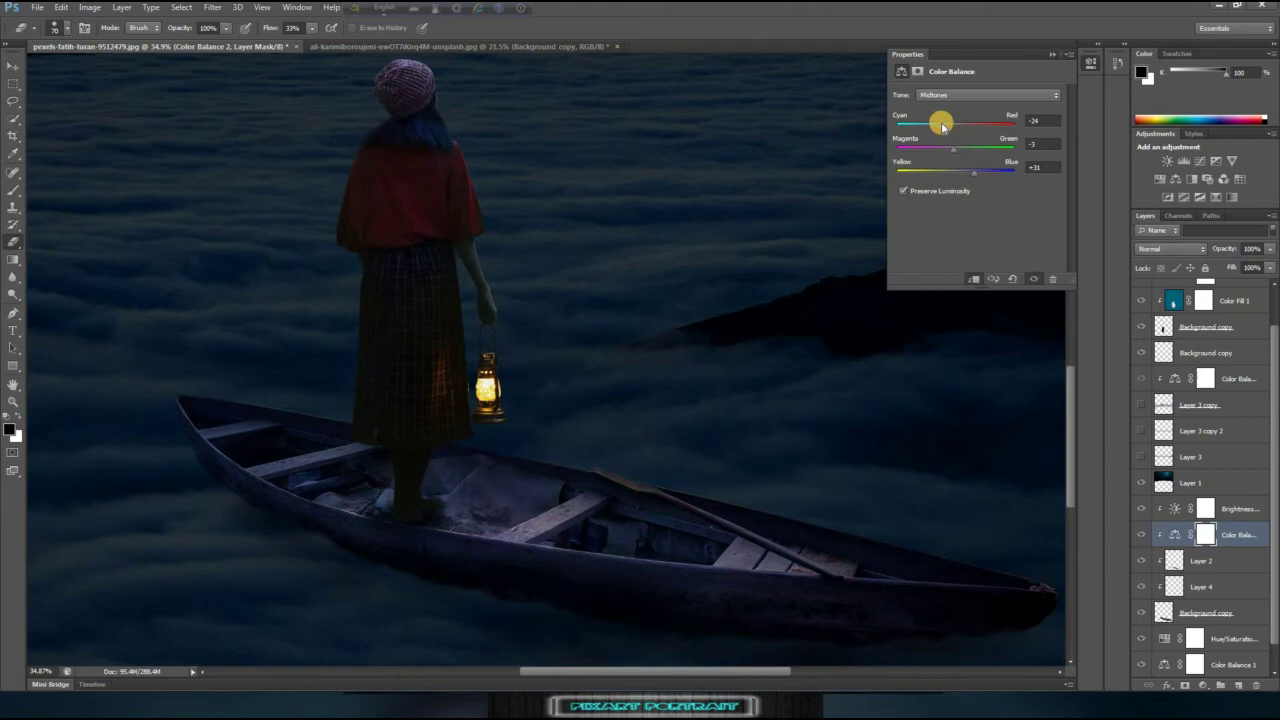
pyautogui.click(1052, 57)
pyautogui.scroll(-2, 657, 431)
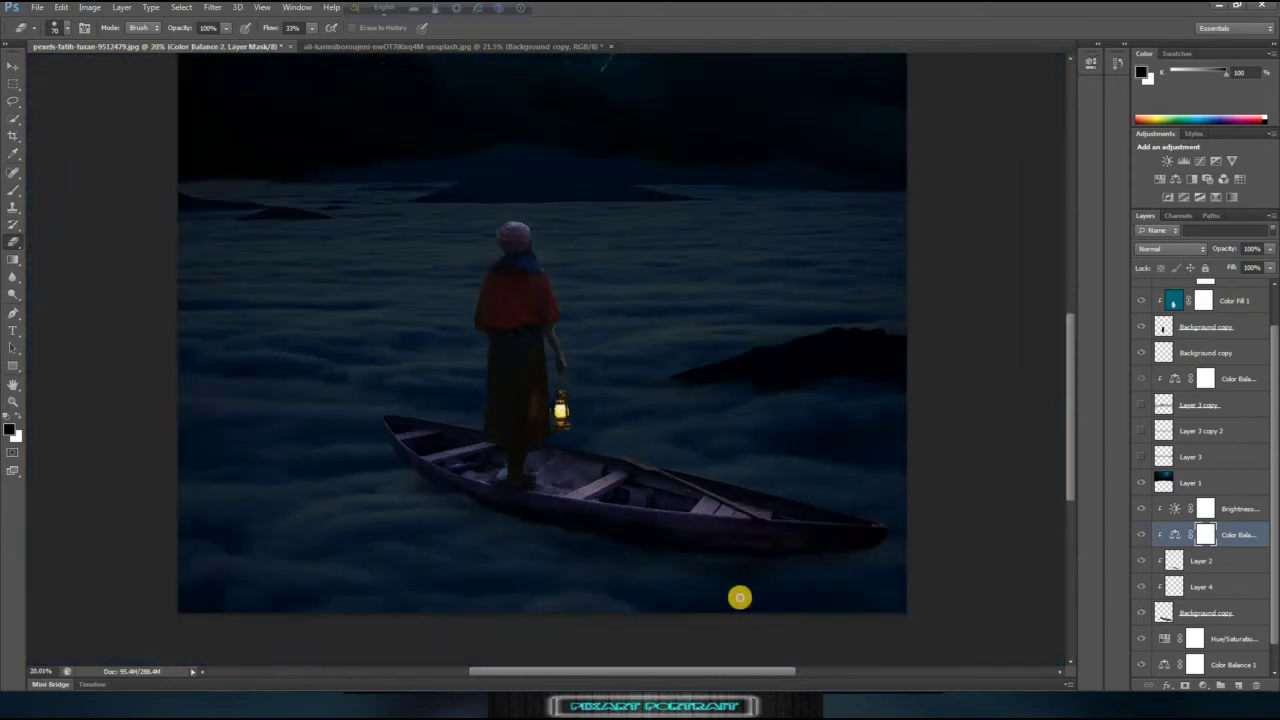
pyautogui.scroll(-1, 737, 594)
pyautogui.scroll(-1, 1150, 660)
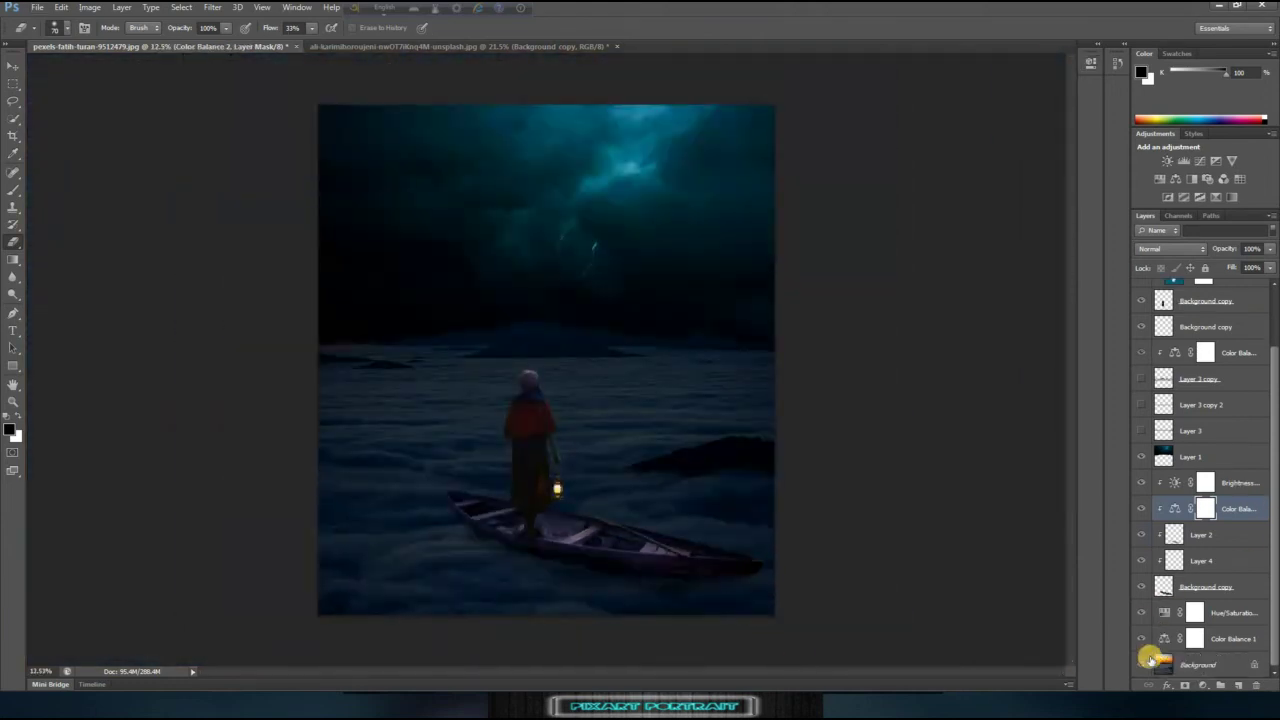
pyautogui.scroll(2, 665, 613)
pyautogui.scroll(1, 528, 622)
pyautogui.click(1150, 585)
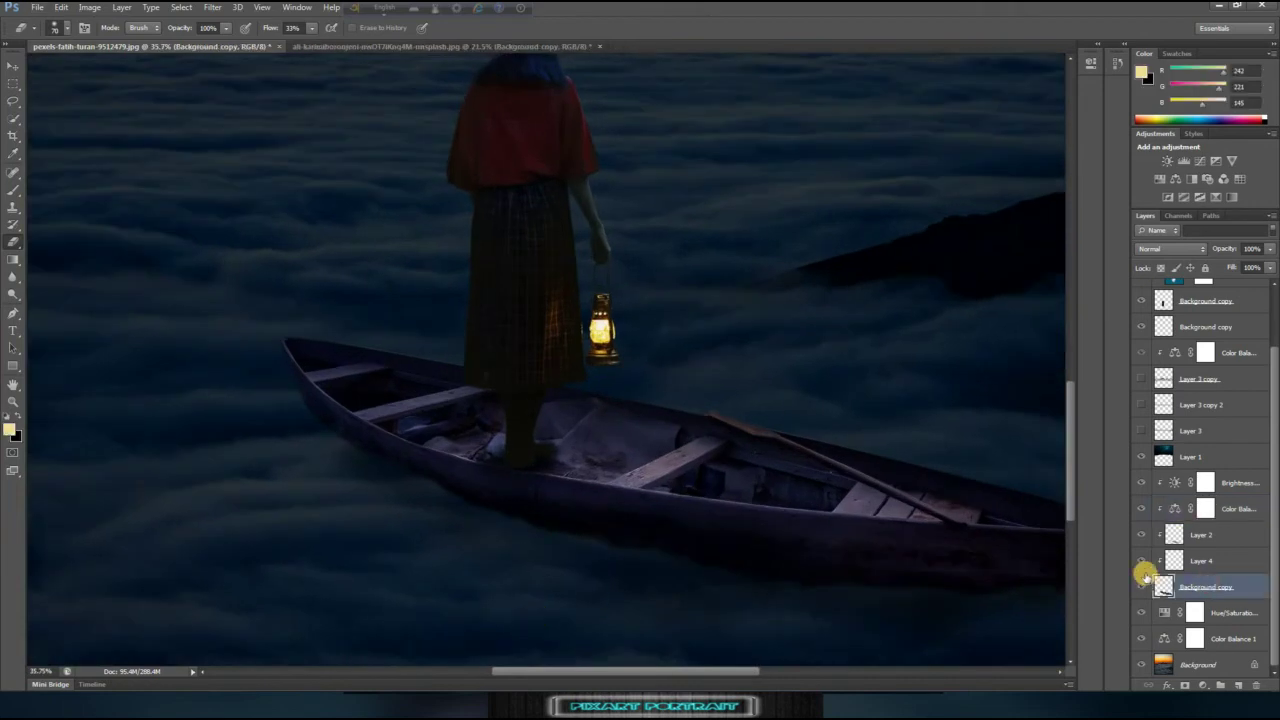
pyautogui.click(1140, 613)
pyautogui.click(1140, 613)
pyautogui.click(12, 190)
pyautogui.press('x')
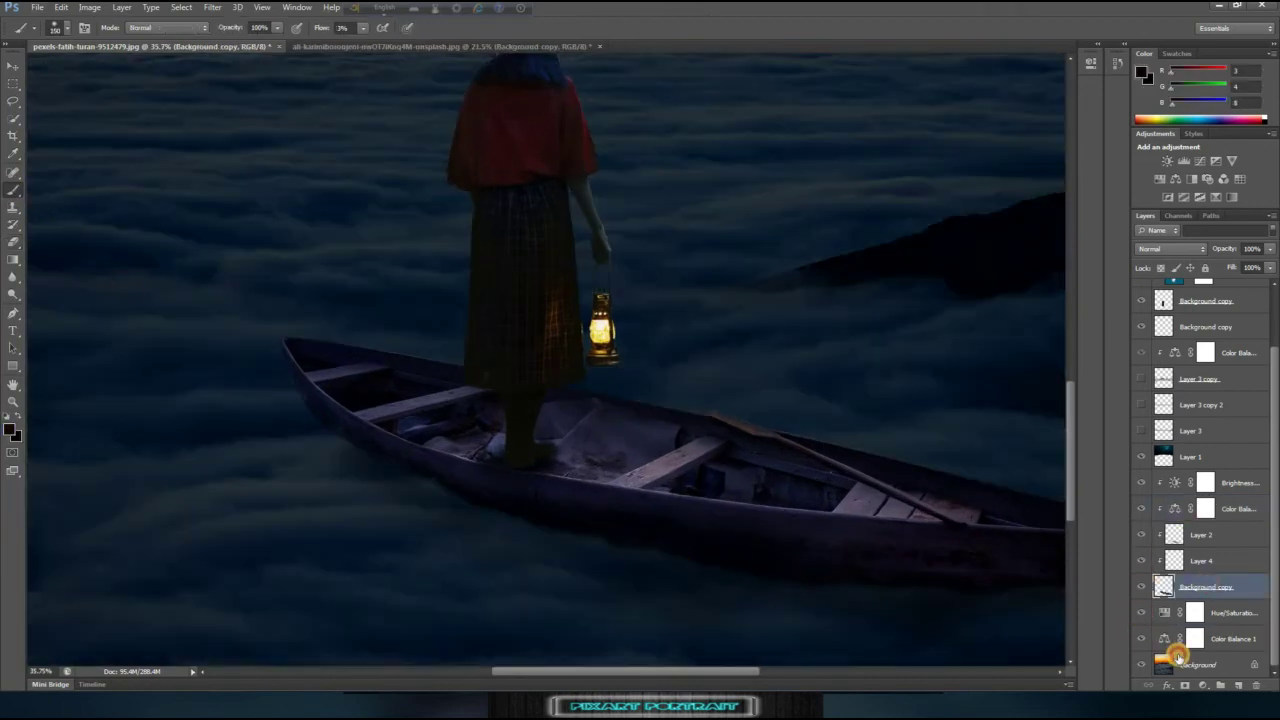
pyautogui.click(1177, 655)
pyautogui.press(']')
pyautogui.press(']')
pyautogui.press(']')
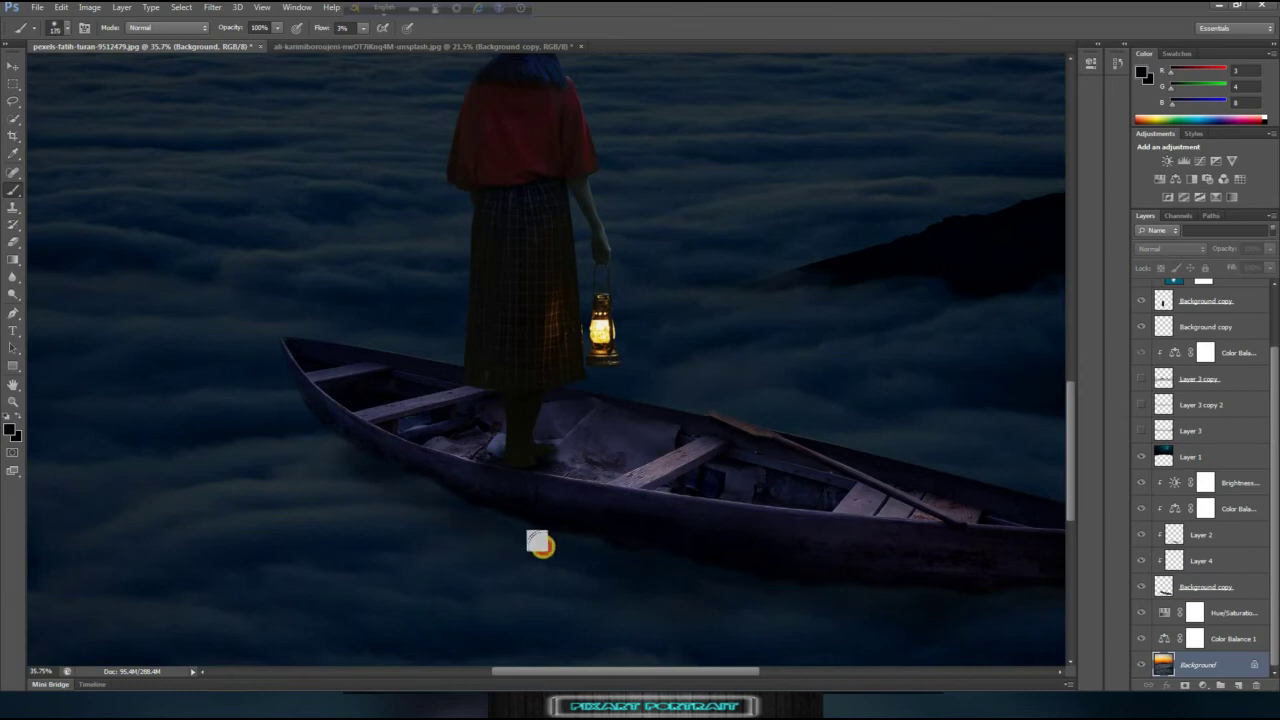
pyautogui.scroll(-3, 990, 608)
# Step: Quick-select the distant mountain ridge along the horizon, refining its edges
pyautogui.scroll(-2, 549, 263)
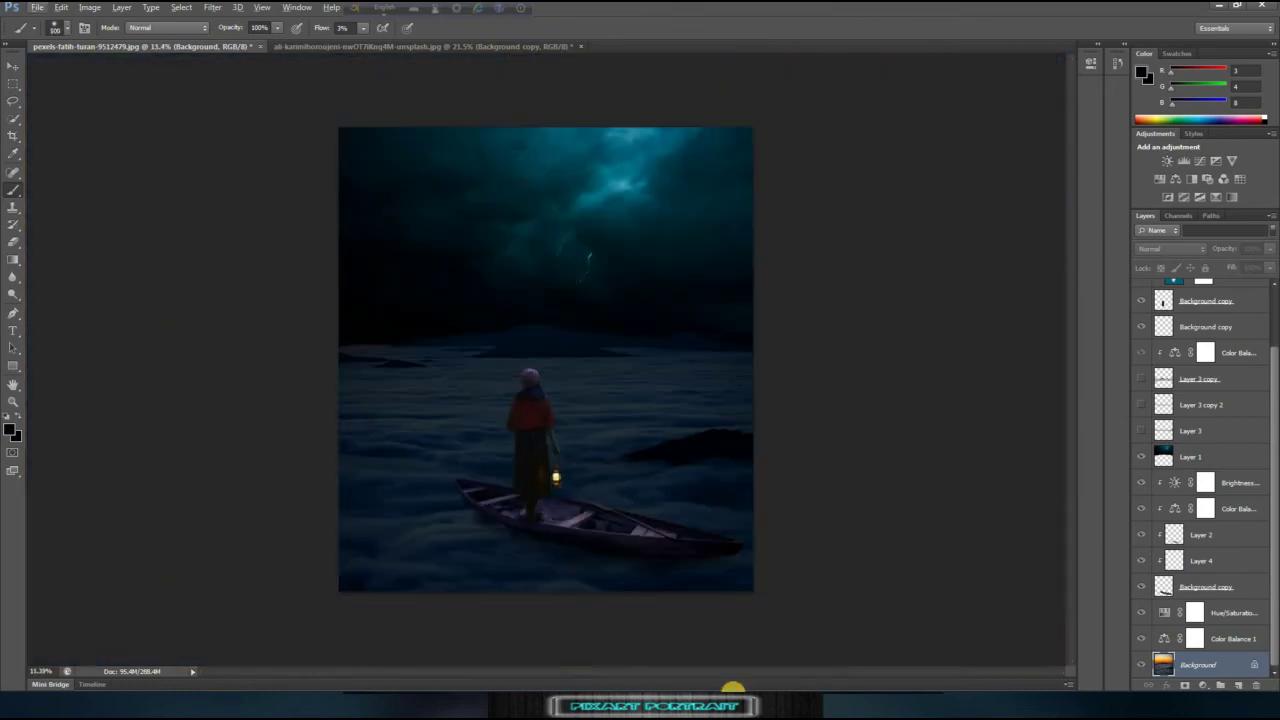
pyautogui.scroll(3, 324, 422)
pyautogui.click(13, 83)
pyautogui.moveTo(475, 376); pyautogui.dragTo(587, 415)
pyautogui.click(13, 118)
pyautogui.moveTo(517, 383); pyautogui.dragTo(531, 411)
pyautogui.moveTo(326, 403); pyautogui.dragTo(711, 411)
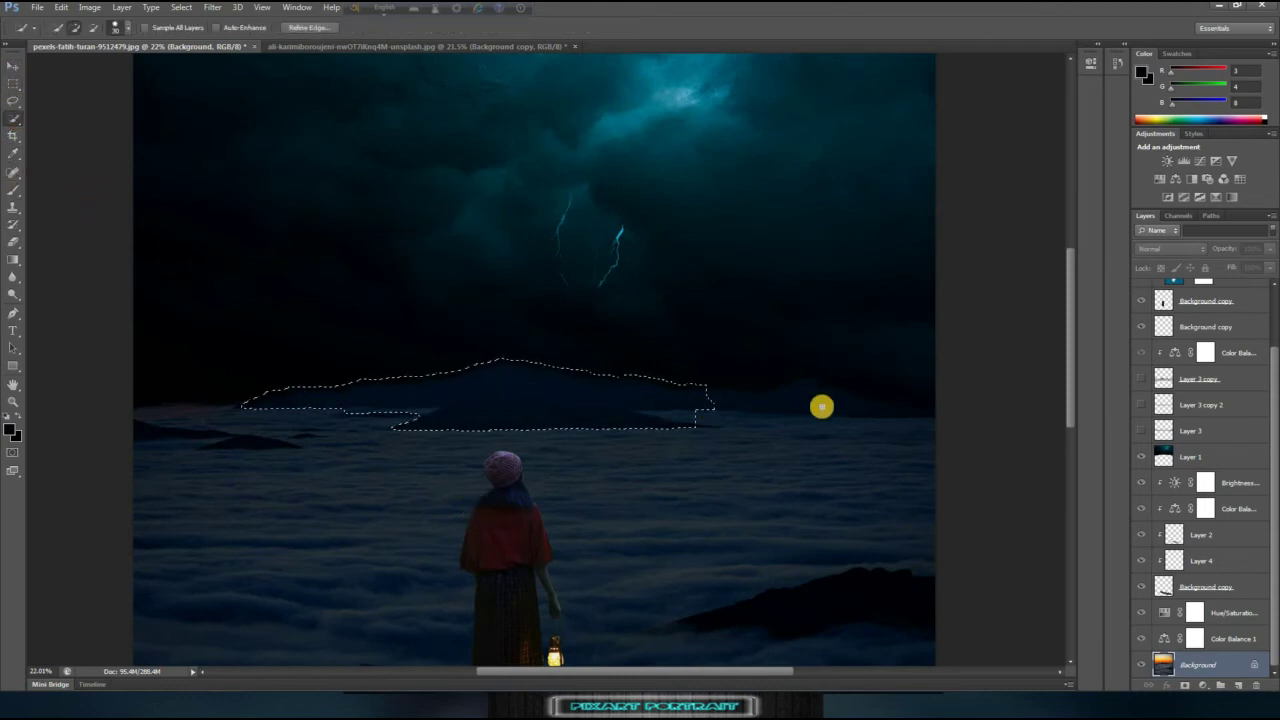
pyautogui.moveTo(703, 417); pyautogui.dragTo(717, 429)
pyautogui.moveTo(425, 412); pyautogui.dragTo(371, 411)
# Step: Add a Brightness/Contrast adjustment layer that lowers brightness on the selected mountain
pyautogui.click(1203, 684)
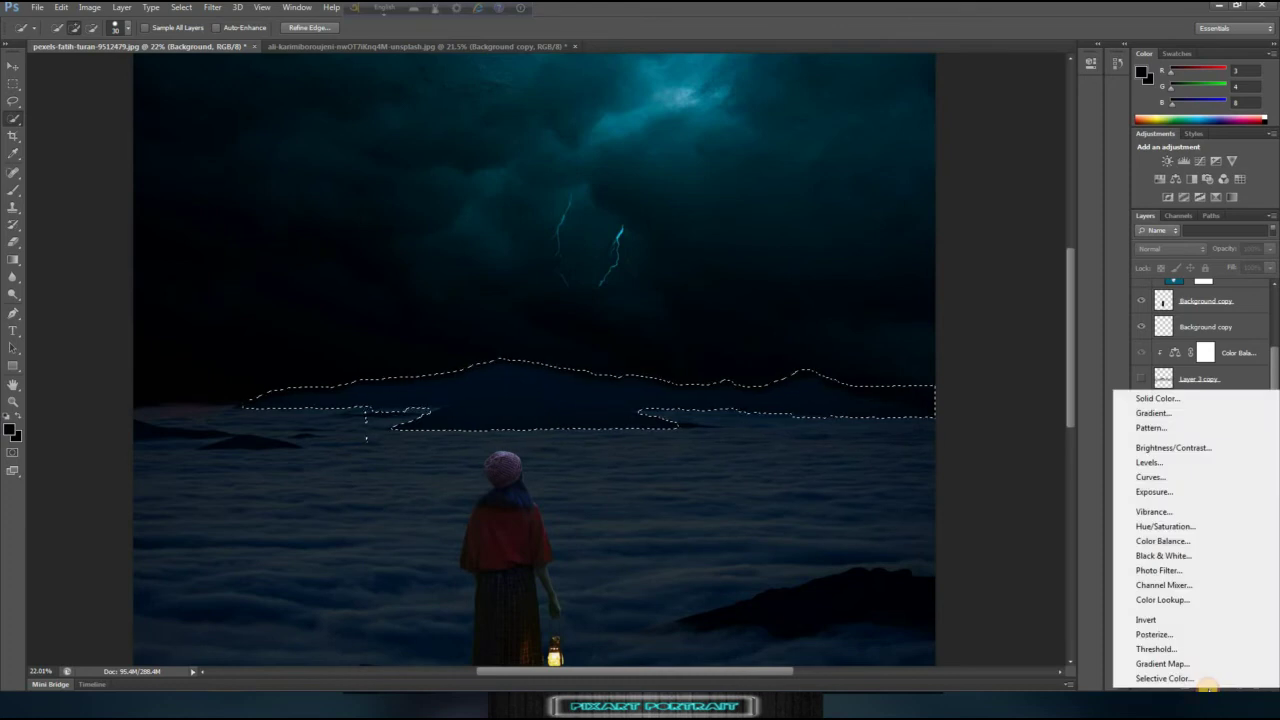
pyautogui.click(1150, 454)
pyautogui.moveTo(977, 156); pyautogui.dragTo(1007, 158)
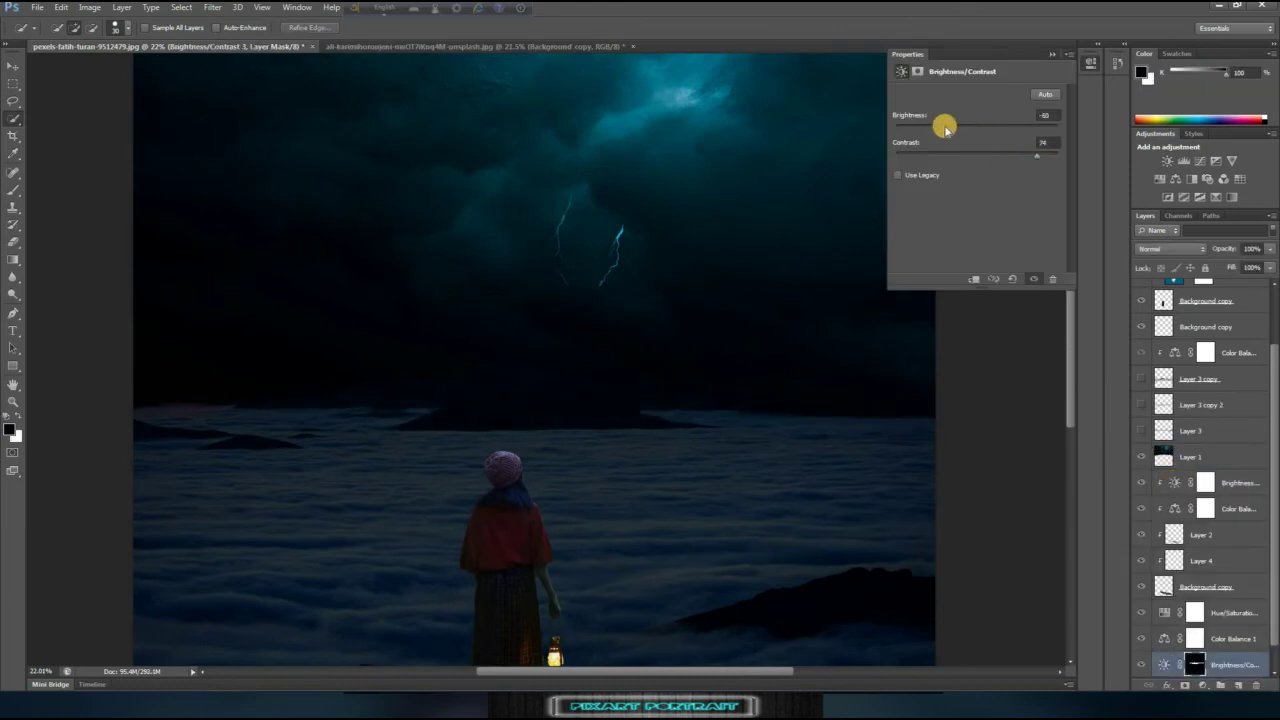
pyautogui.click(1052, 54)
# Step: Free-transform the stormy sky Layer 1, stretching its bottom edge downward
pyautogui.keyDown('ctrl'); pyautogui.click(556, 211); pyautogui.keyUp('ctrl')
pyautogui.hotkey('ctrl', 't')
pyautogui.moveTo(534, 357)
pyautogui.mouseDown()
pyautogui.moveTo(531, 452)
pyautogui.moveTo(531, 410)
pyautogui.mouseUp()
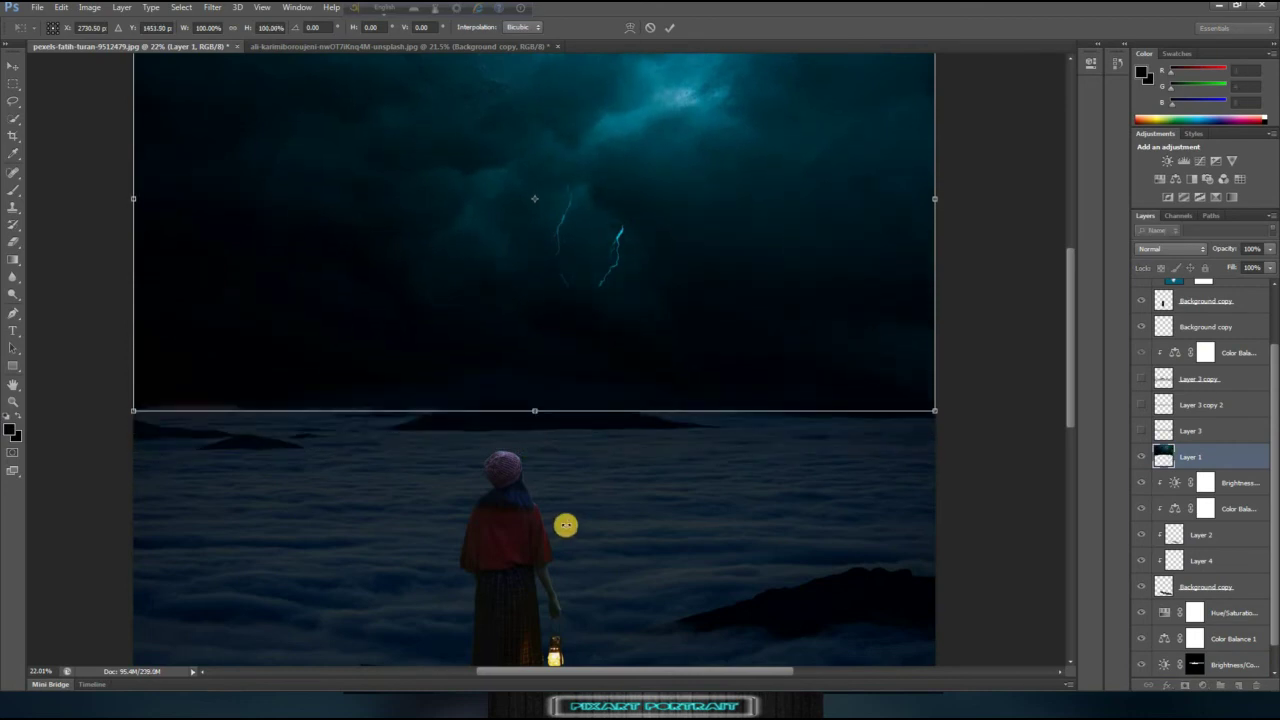
# Step: Commit the sky stretch and open the Flying_Birds image
pyautogui.press('Return')
pyautogui.scroll(-3, 648, 470)
pyautogui.scroll(-1, 654, 443)
pyautogui.click(37, 7)
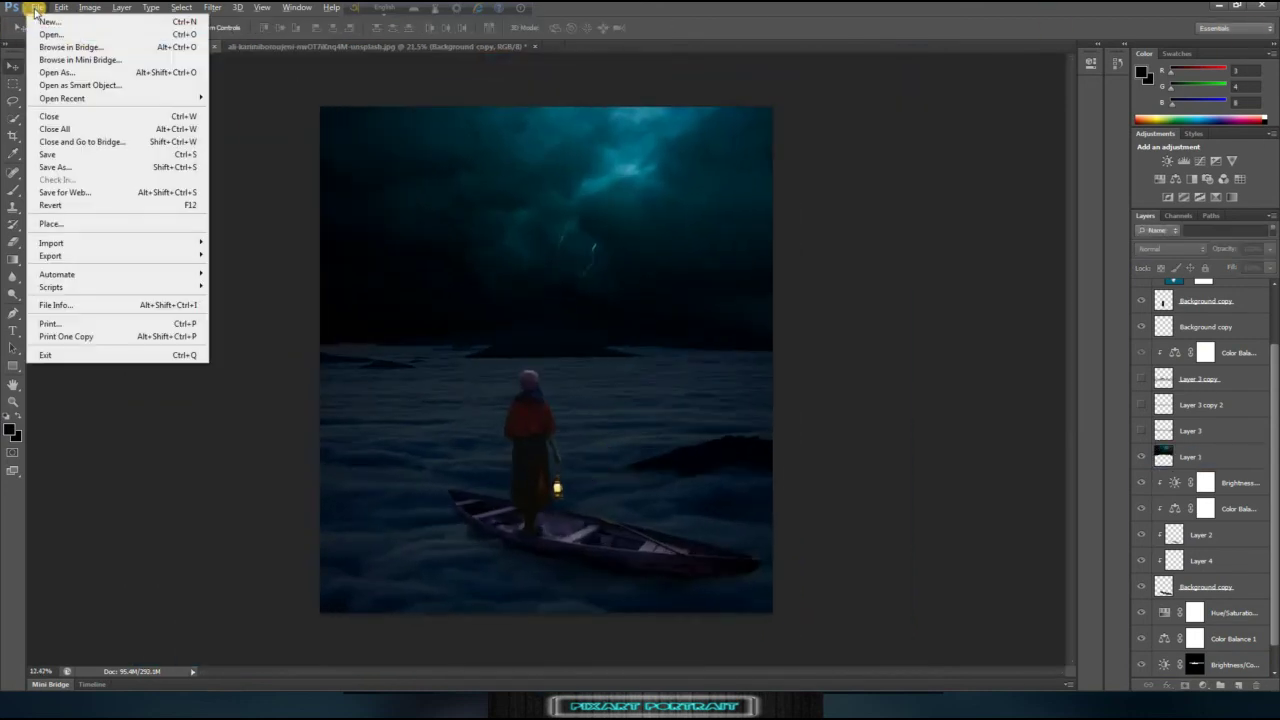
pyautogui.click(45, 33)
pyautogui.doubleClick(597, 165)
# Step: Bring the birds layer into the pexels document, shrunk into a small upper-right flock
pyautogui.moveTo(128, 180)
pyautogui.mouseDown()
pyautogui.moveTo(181, 57)
pyautogui.moveTo(552, 294)
pyautogui.mouseUp()
pyautogui.scroll(2, 546, 238)
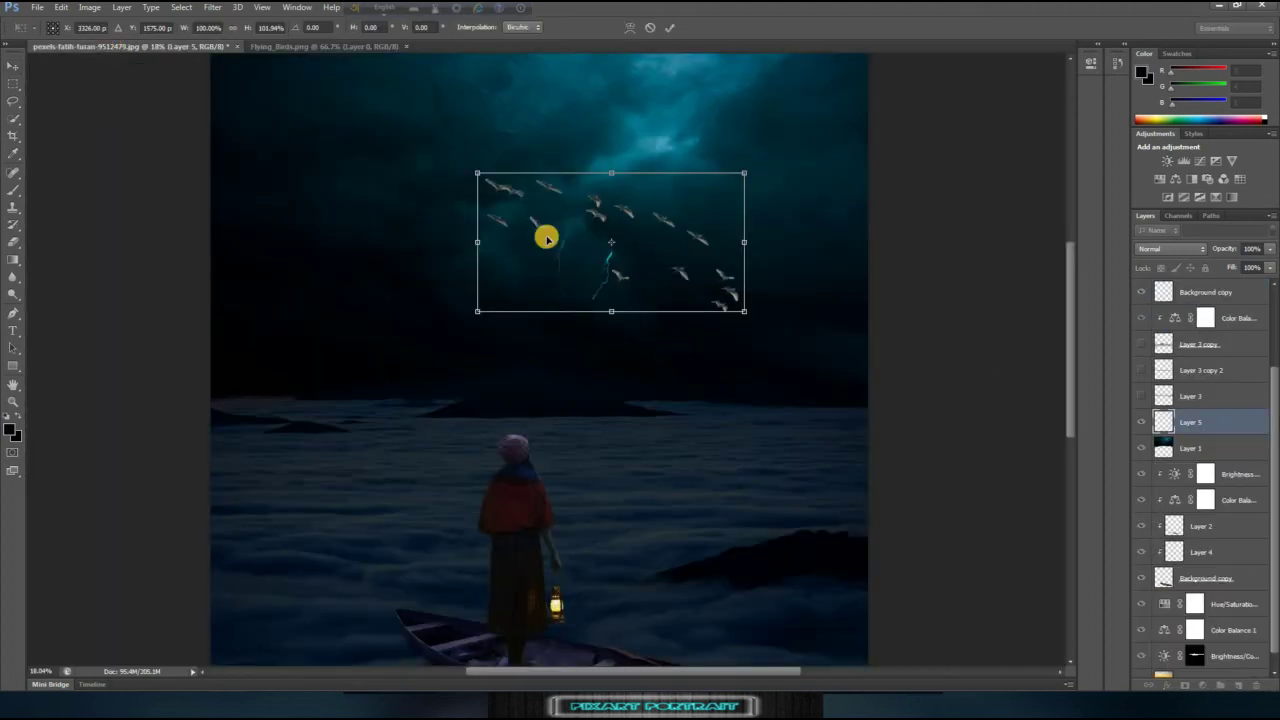
pyautogui.moveTo(528, 230)
pyautogui.mouseDown()
pyautogui.moveTo(326, 309)
pyautogui.moveTo(583, 174)
pyautogui.moveTo(560, 138)
pyautogui.moveTo(684, 197)
pyautogui.mouseUp()
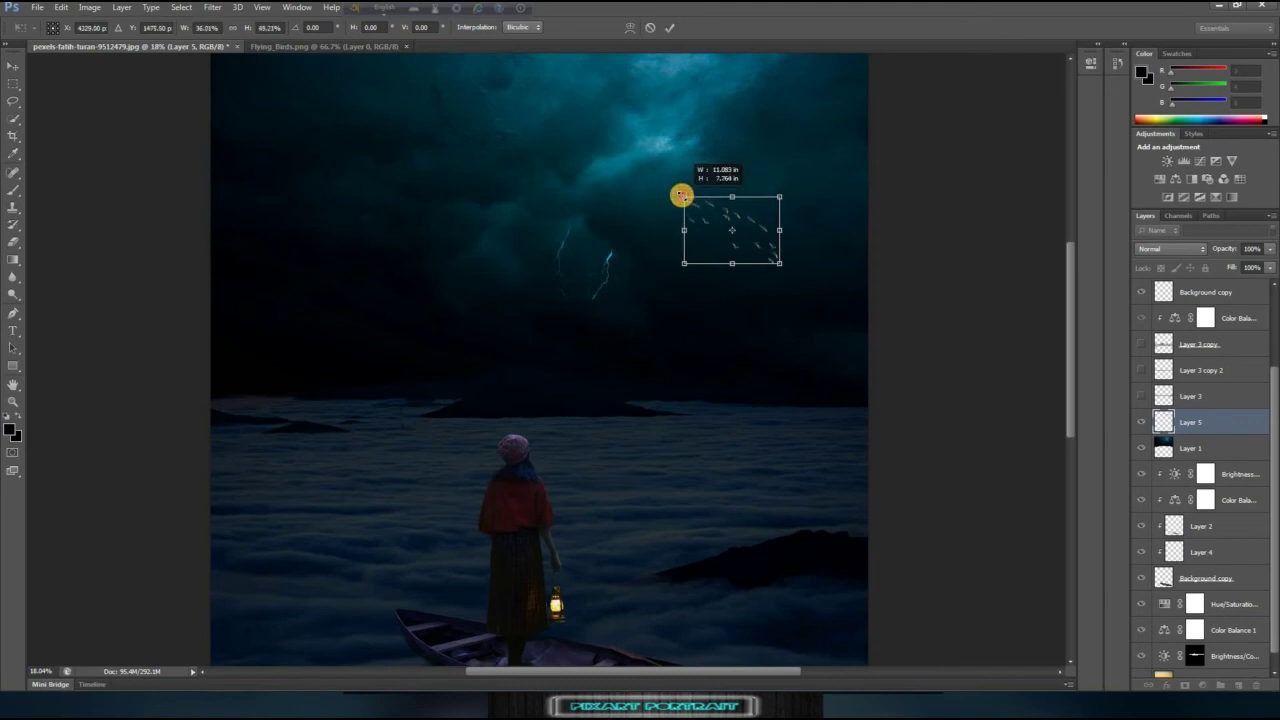
pyautogui.moveTo(781, 263); pyautogui.dragTo(786, 263)
pyautogui.press('Return')
# Step: Set the birds layer's blend mode to Multiply, then deselect it
pyautogui.click(1170, 248)
pyautogui.click(1165, 309)
pyautogui.hotkey('shift', '+')
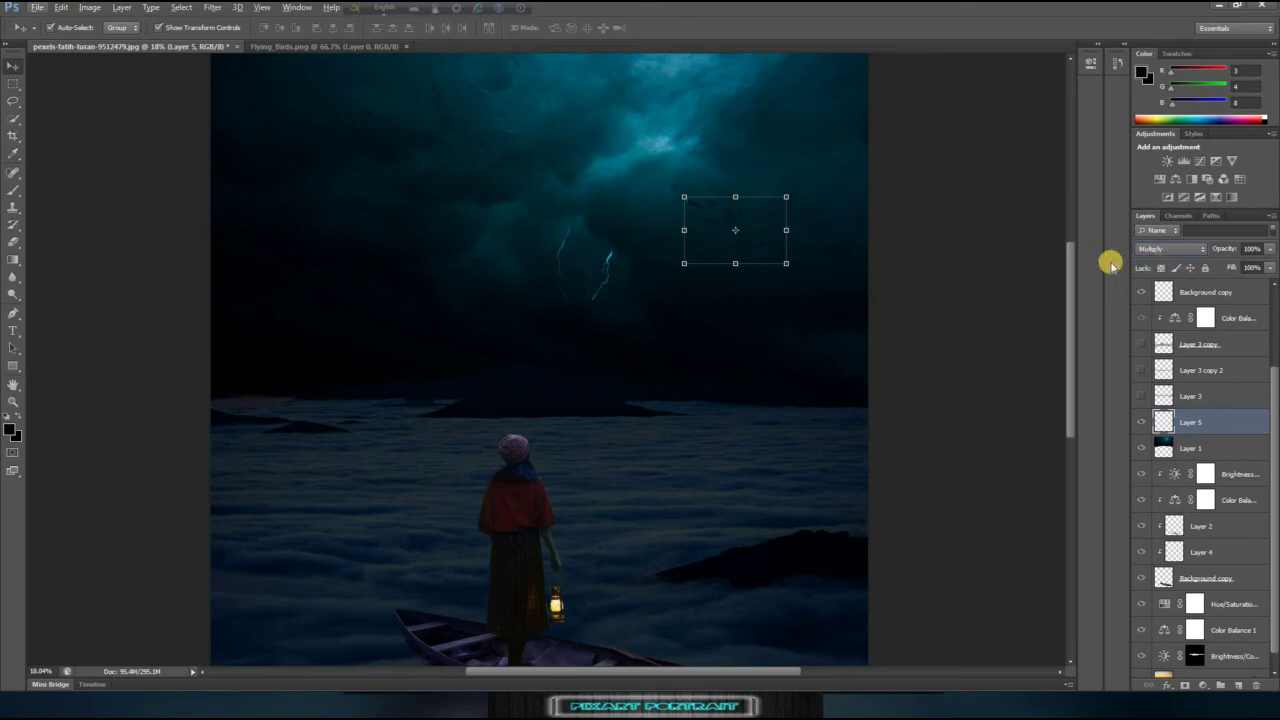
pyautogui.click(943, 206)
pyautogui.scroll(3, 763, 214)
# Step: Select the Background layer and toggle Hue/Saturation 1 off and on to compare
pyautogui.scroll(-3, 914, 443)
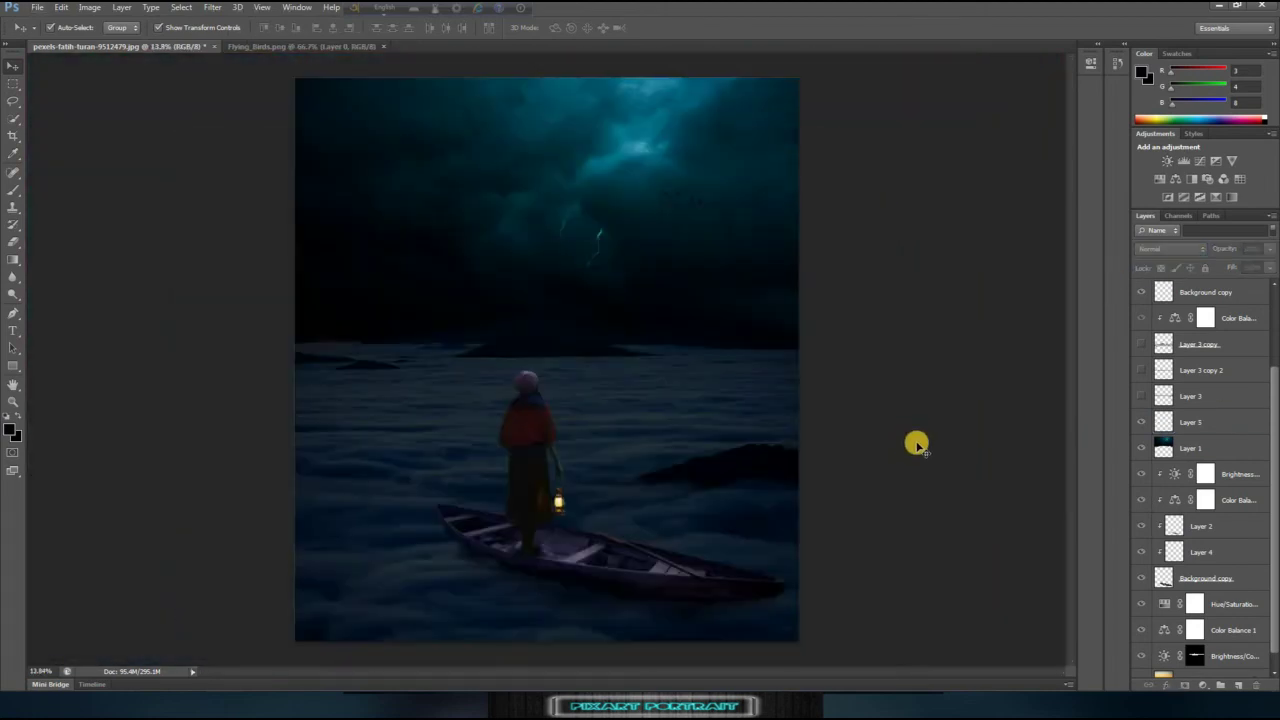
pyautogui.scroll(-1, 914, 443)
pyautogui.scroll(-1, 914, 443)
pyautogui.click(1185, 662)
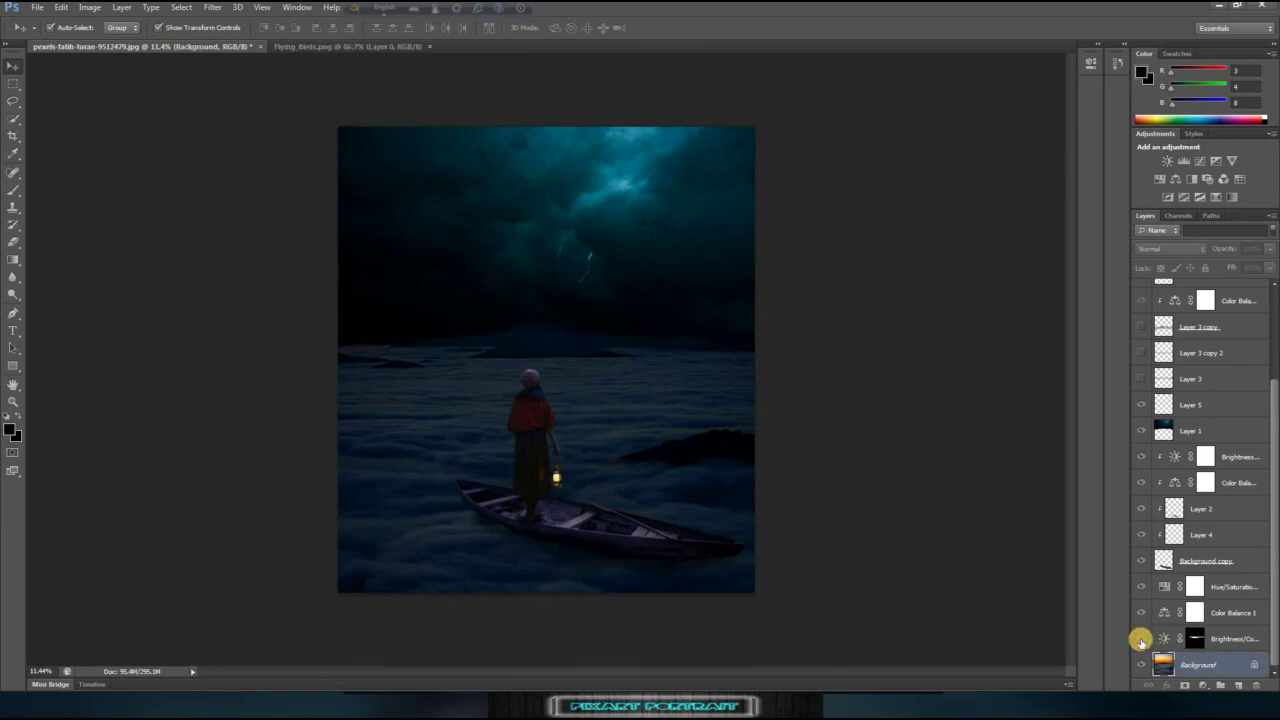
pyautogui.click(1141, 587)
pyautogui.click(1145, 587)
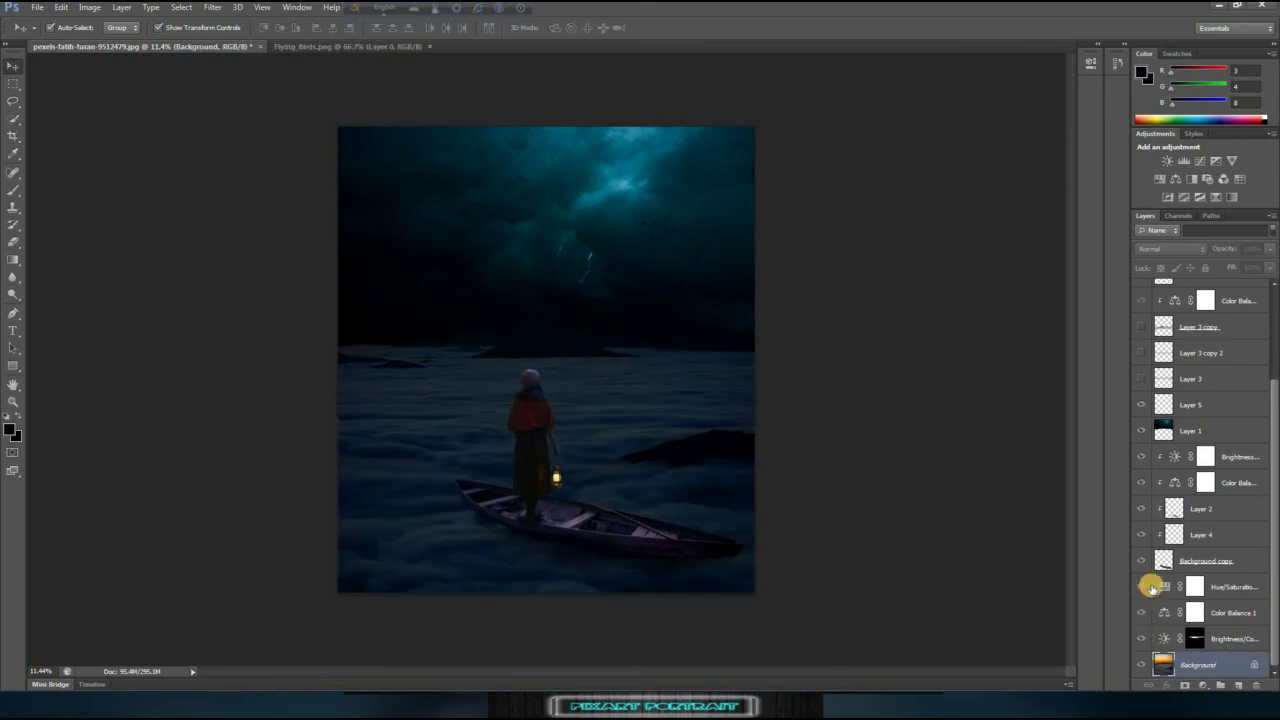
# Step: Retune Hue/Saturation 1: hue shifted left, saturation raised, lightness lowered for a darker teal scene
pyautogui.doubleClick(1151, 587)
pyautogui.moveTo(976, 198); pyautogui.dragTo(920, 207)
pyautogui.moveTo(987, 146); pyautogui.dragTo(929, 145)
pyautogui.moveTo(920, 198); pyautogui.dragTo(1009, 172)
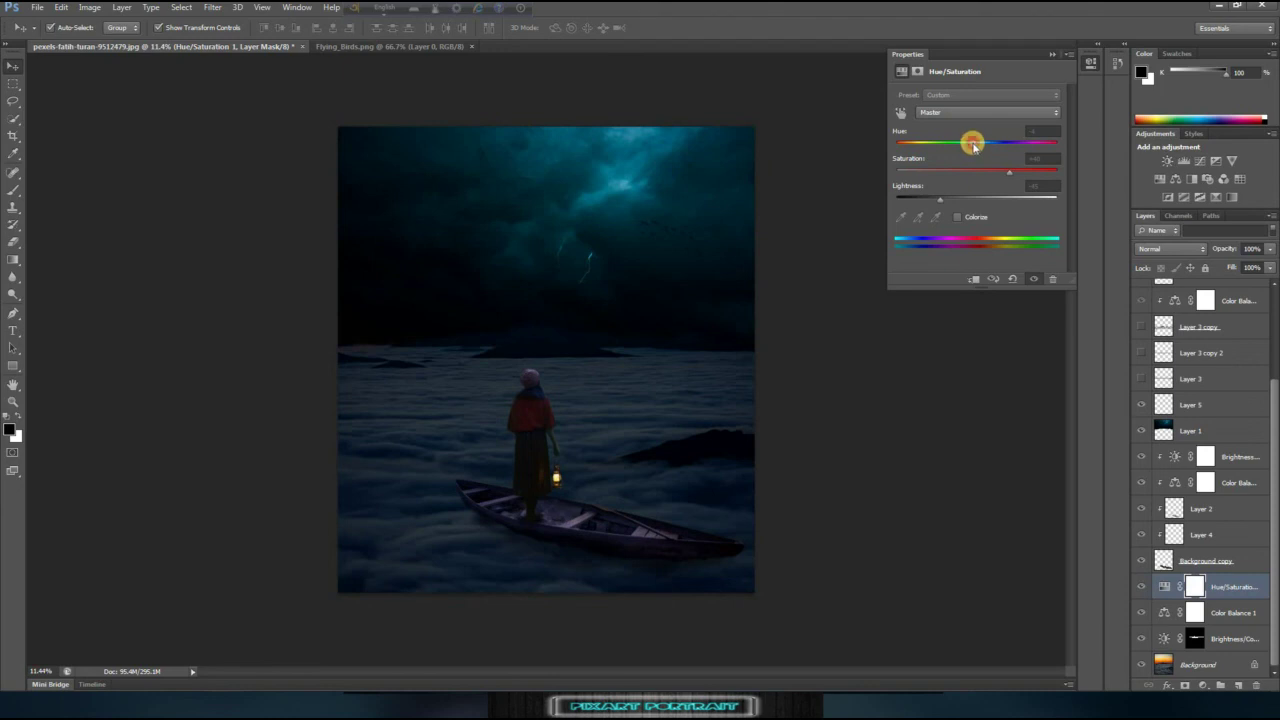
pyautogui.moveTo(950, 201)
pyautogui.mouseDown()
pyautogui.moveTo(1000, 197)
pyautogui.moveTo(928, 199)
pyautogui.mouseUp()
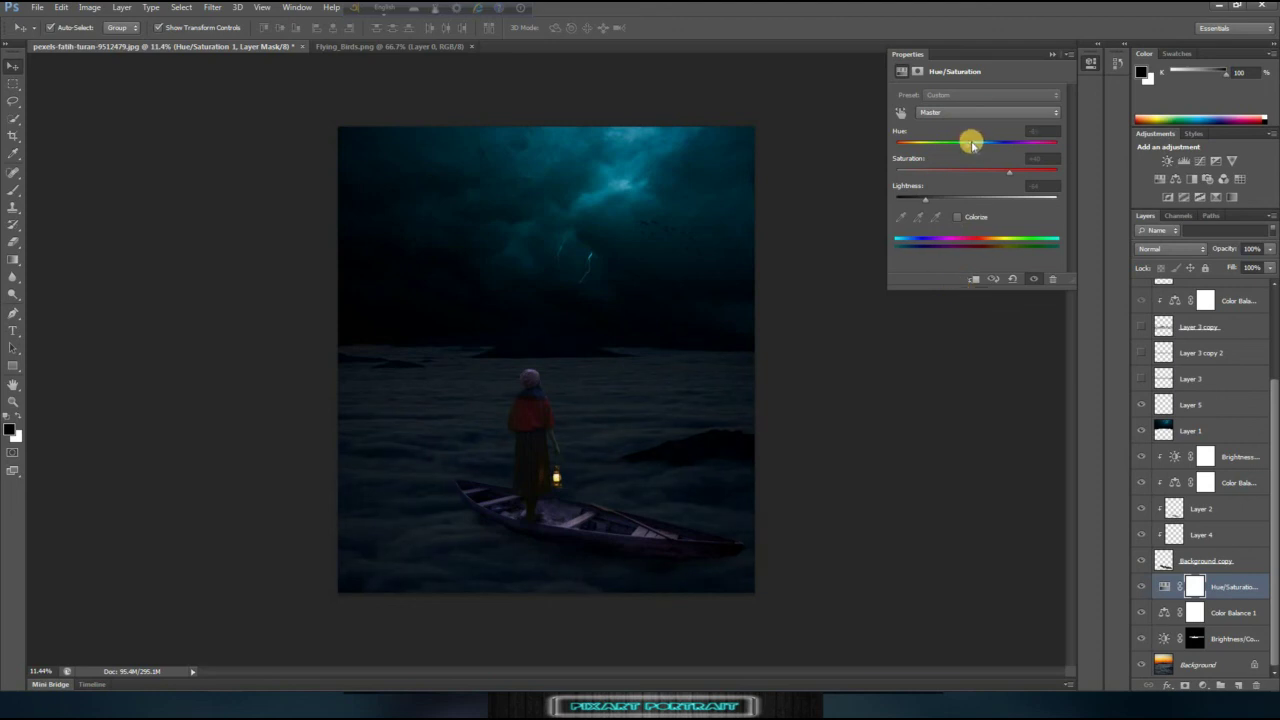
pyautogui.click(1052, 54)
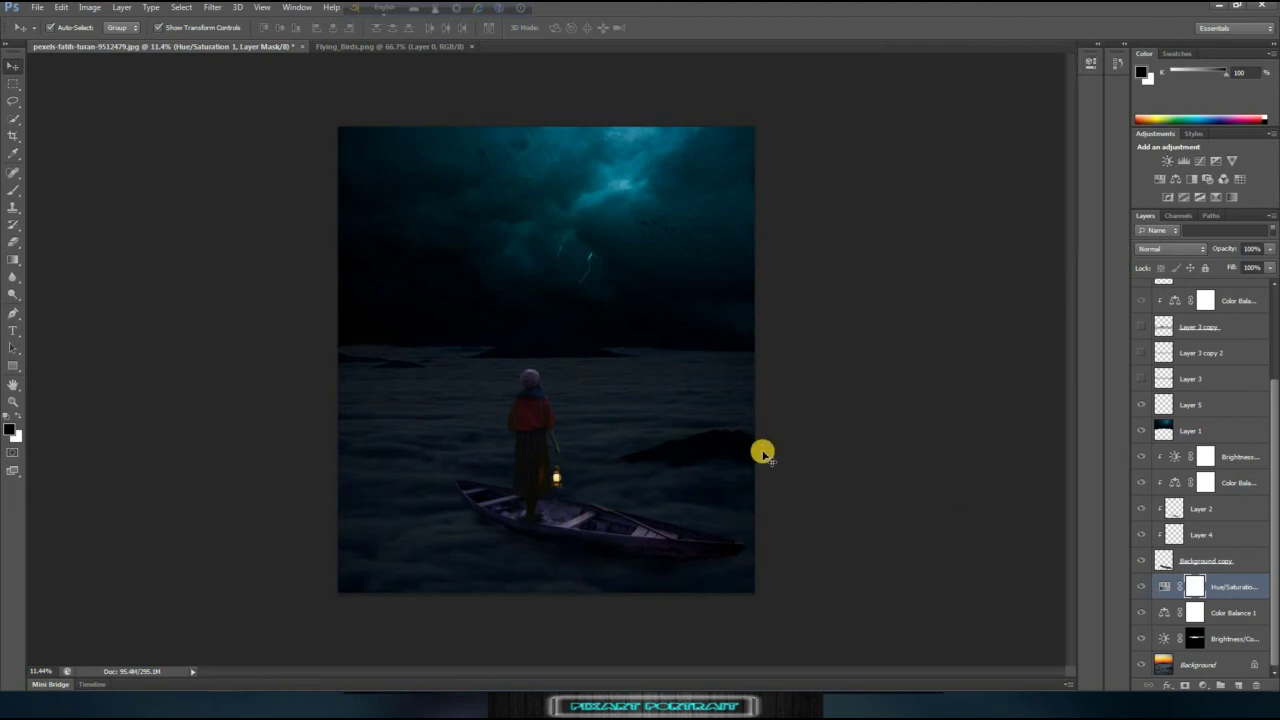
# Step: Select the Background copy layer and bring up the Color Balance 2 settings
pyautogui.scroll(3, 548, 451)
pyautogui.scroll(-2, 548, 451)
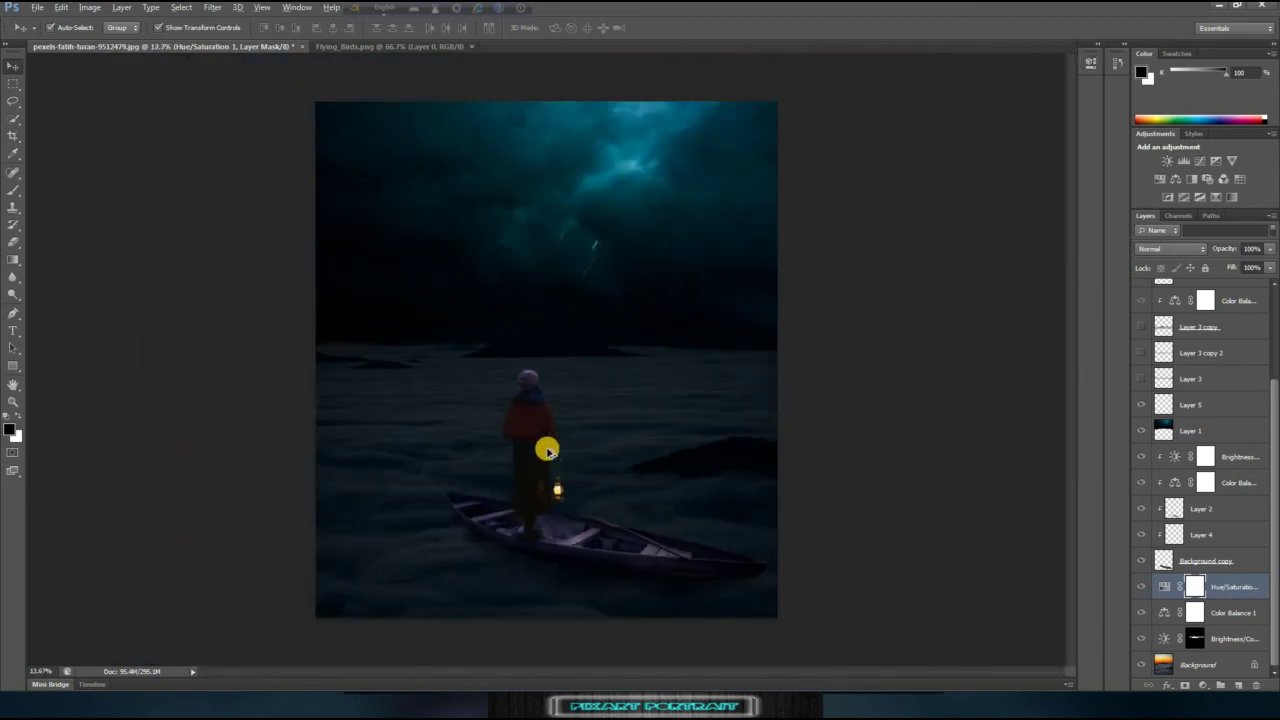
pyautogui.click(1171, 558)
pyautogui.click(1173, 484)
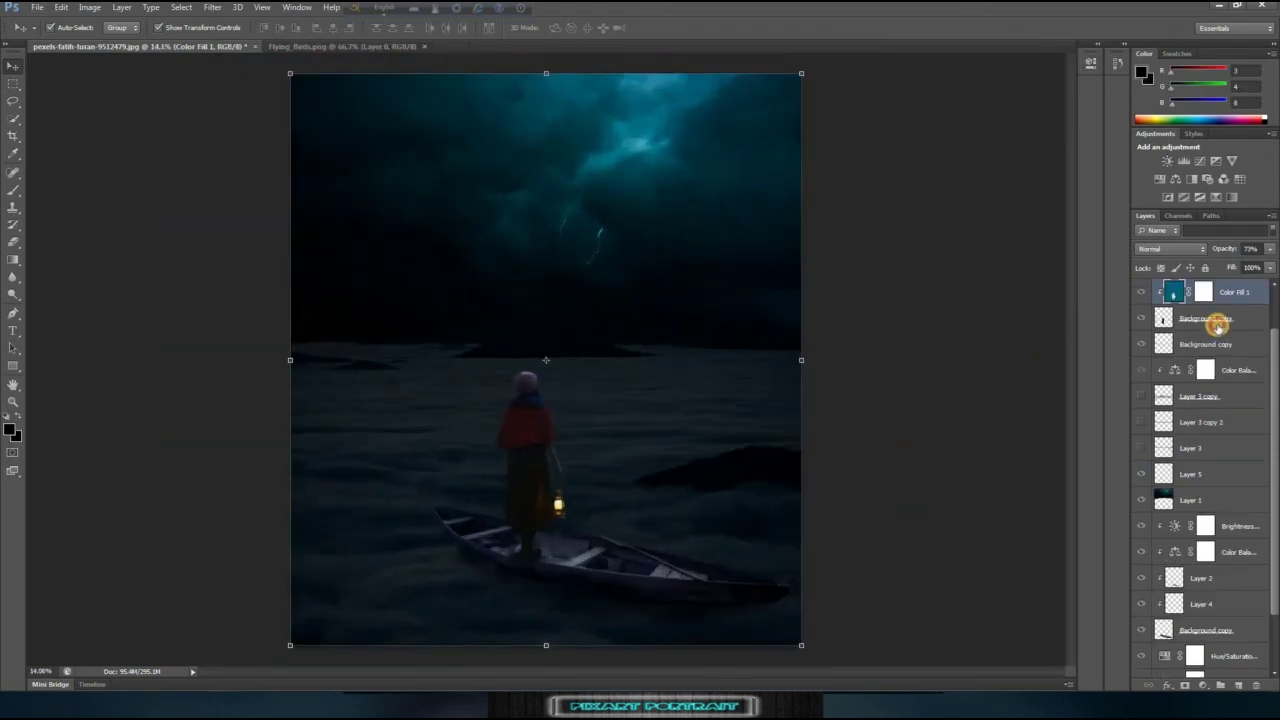
# Step: Add a Brightness/Contrast adjustment layer with Brightness -36 and Contrast 27
pyautogui.click(1217, 322)
pyautogui.click(1203, 685)
pyautogui.click(1155, 449)
pyautogui.moveTo(971, 152); pyautogui.dragTo(997, 148)
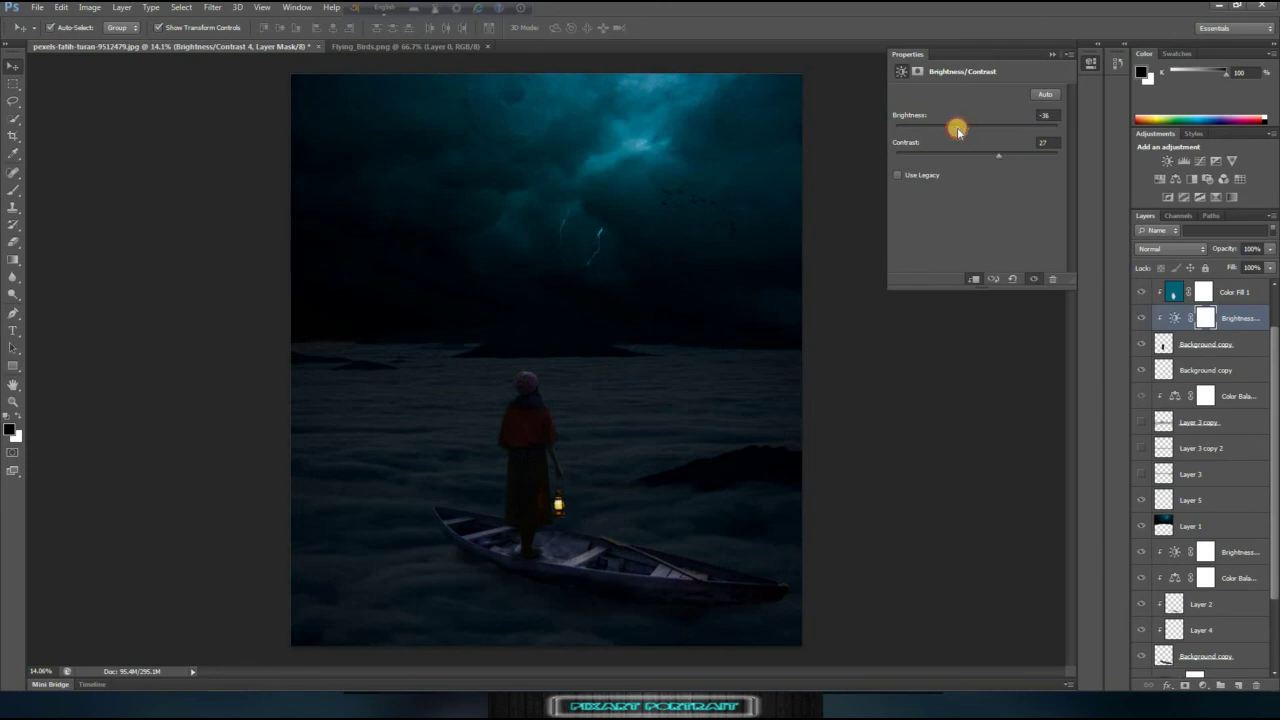
pyautogui.click(1052, 54)
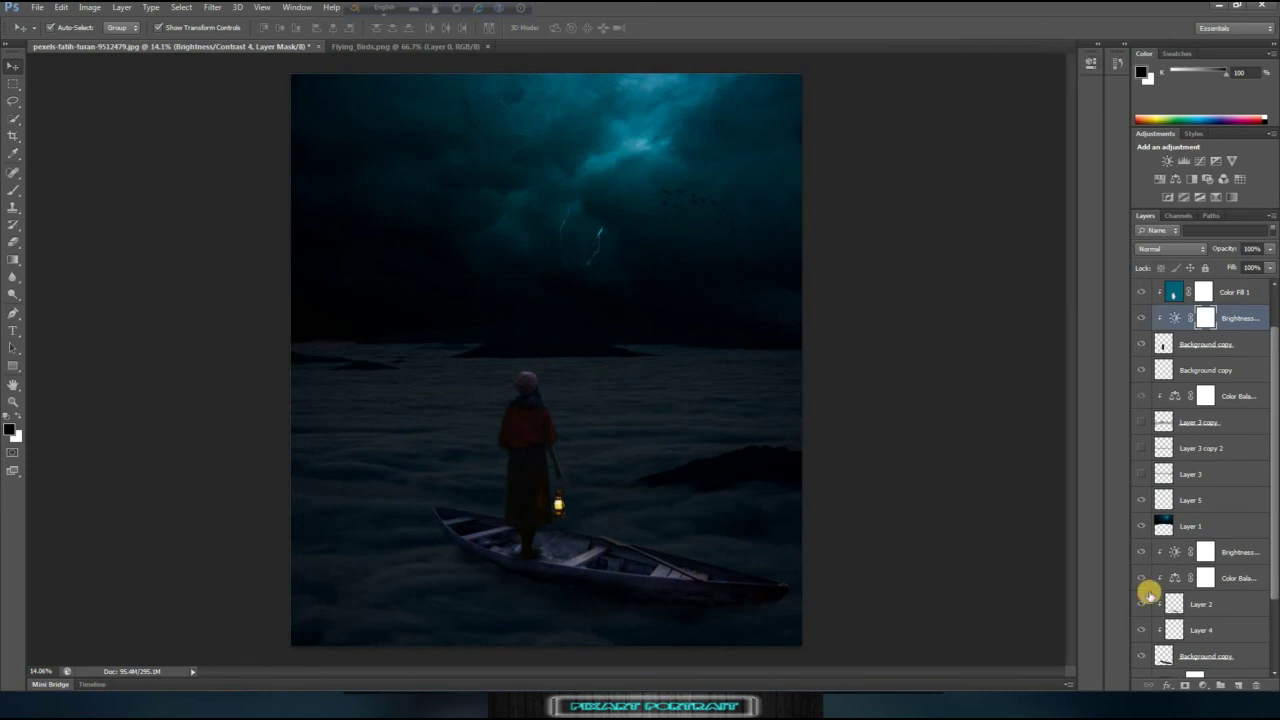
# Step: On Background copy, softly brush-shade the boat floor near her feet at 3% flow
pyautogui.click(1200, 655)
pyautogui.scroll(3, 537, 543)
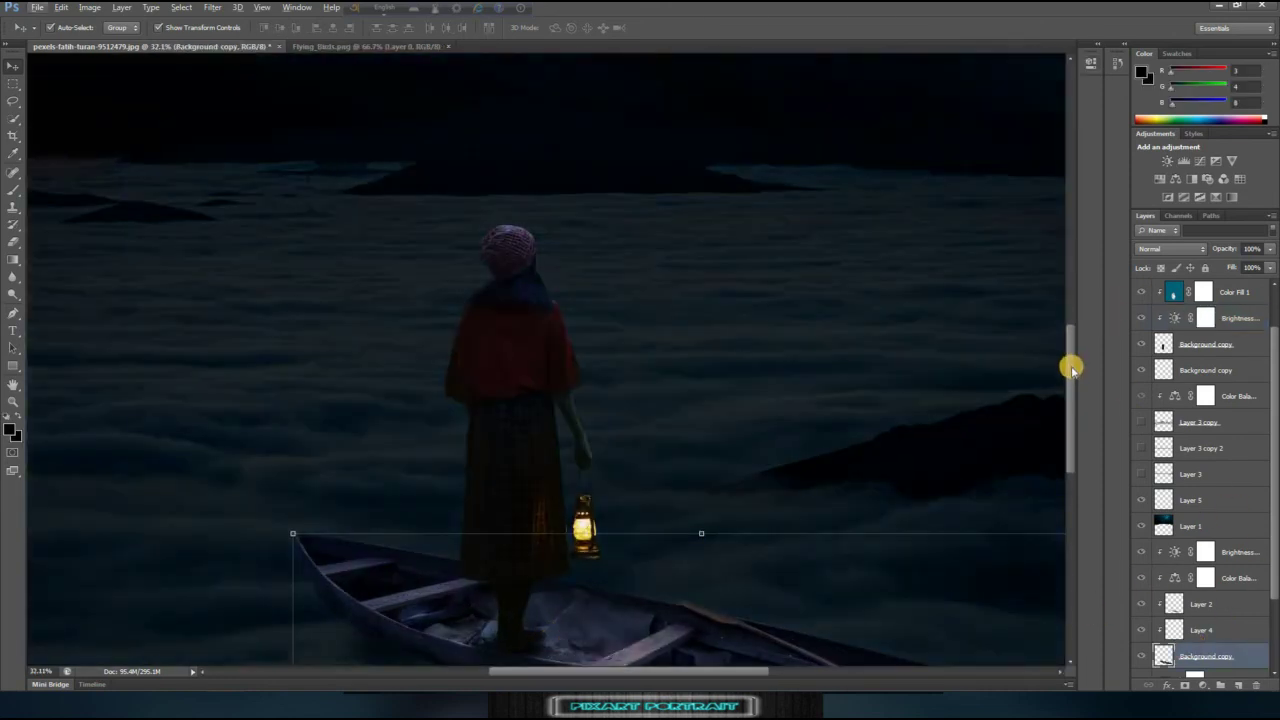
pyautogui.scroll(-5, 681, 193)
pyautogui.scroll(2, 681, 193)
pyautogui.scroll(2, 566, 214)
pyautogui.scroll(1, 566, 274)
pyautogui.press('b')
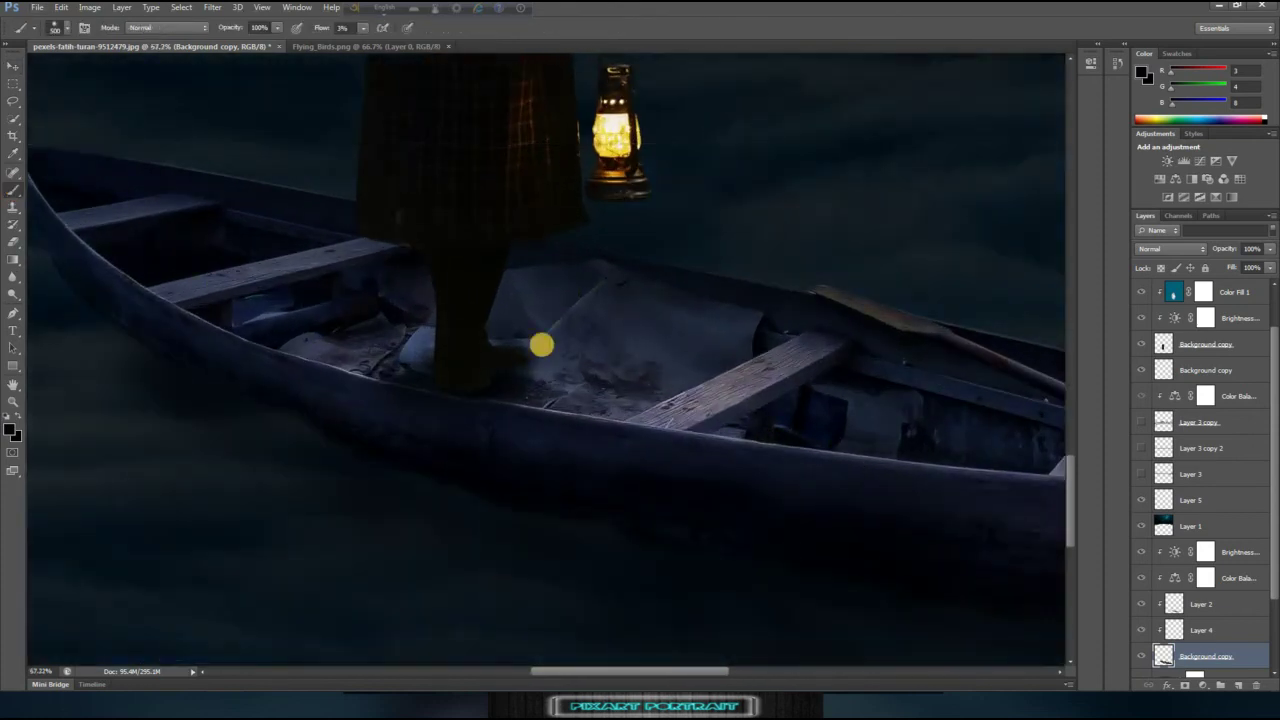
pyautogui.moveTo(540, 306)
pyautogui.mouseDown()
pyautogui.moveTo(556, 309)
pyautogui.moveTo(411, 300)
pyautogui.mouseUp()
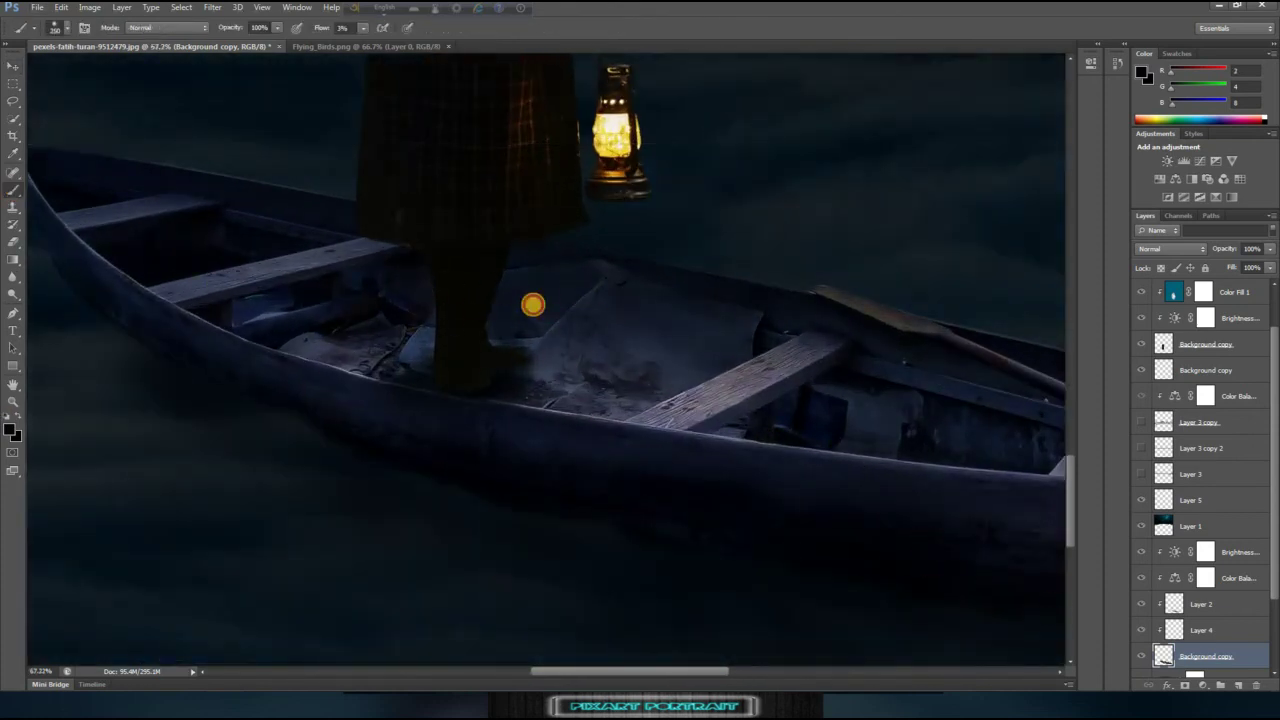
pyautogui.scroll(-2, 559, 371)
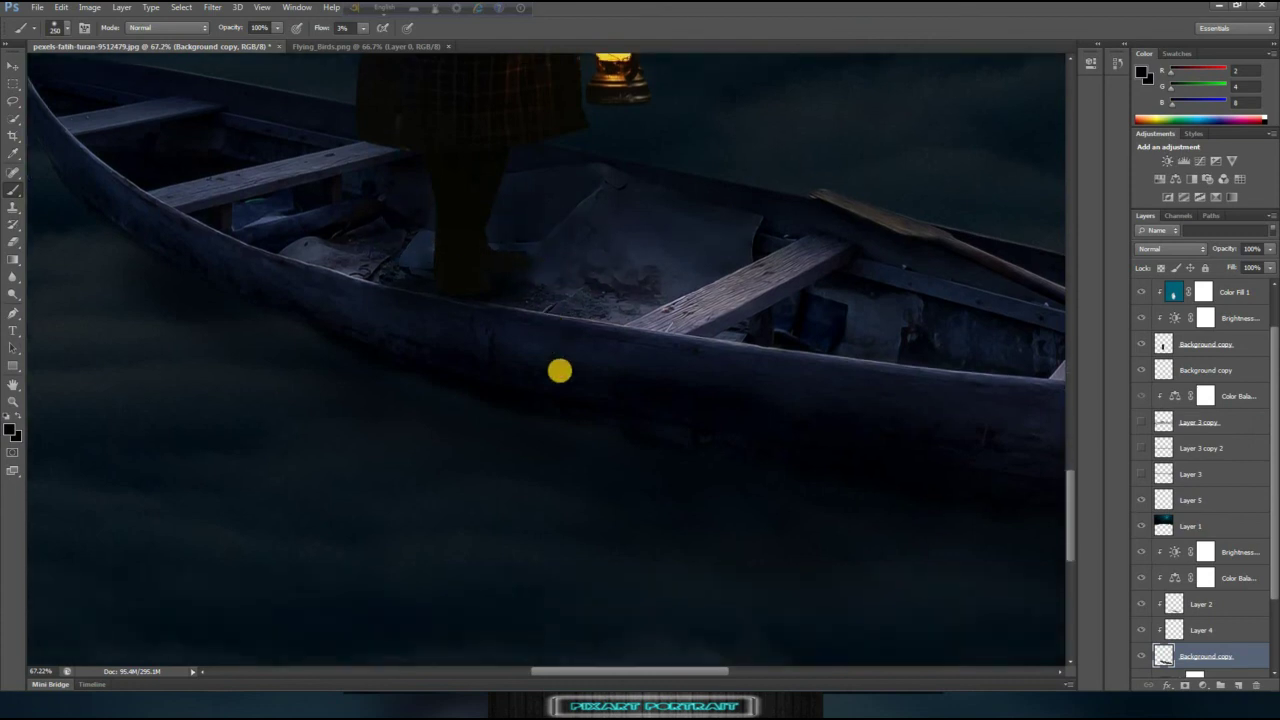
pyautogui.scroll(-1, 559, 371)
pyautogui.scroll(-3, 565, 400)
pyautogui.scroll(-2, 570, 417)
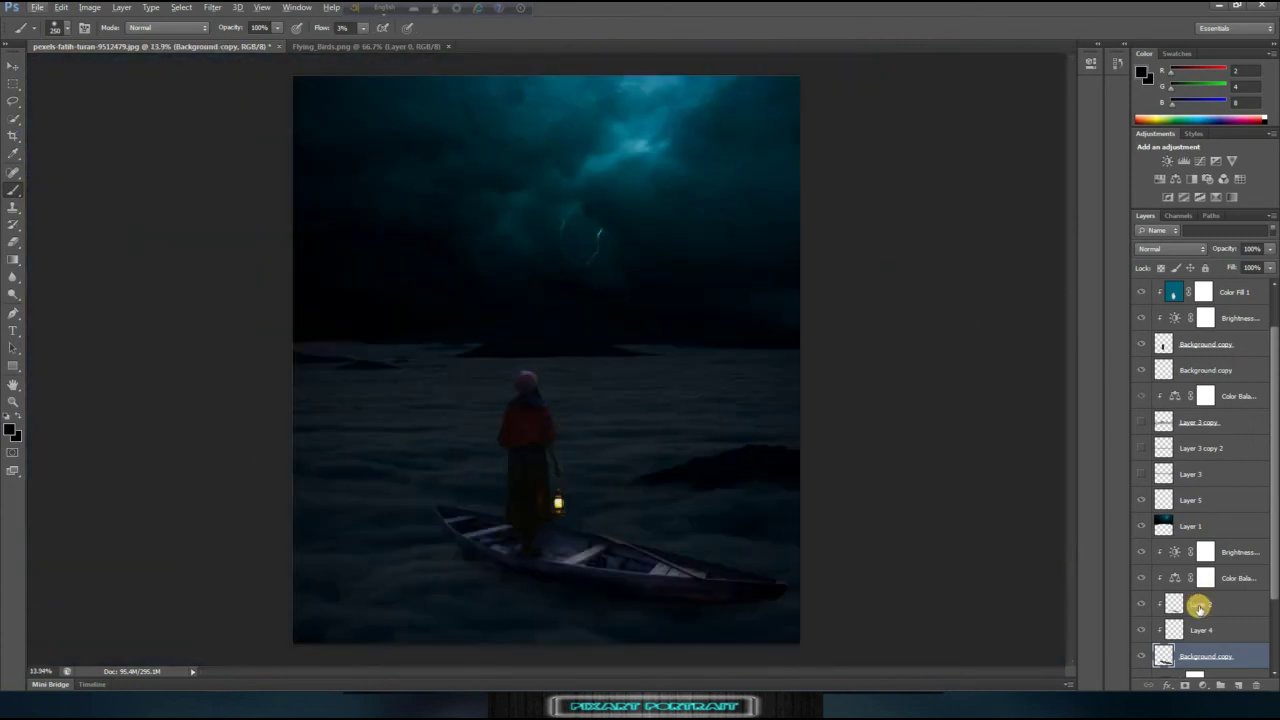
pyautogui.scroll(-3, 1198, 603)
# Step: Save a renamed JPEG copy of the composite to the Desktop with default JPEG options
pyautogui.hotkey('ctrl', 'shift', 's')
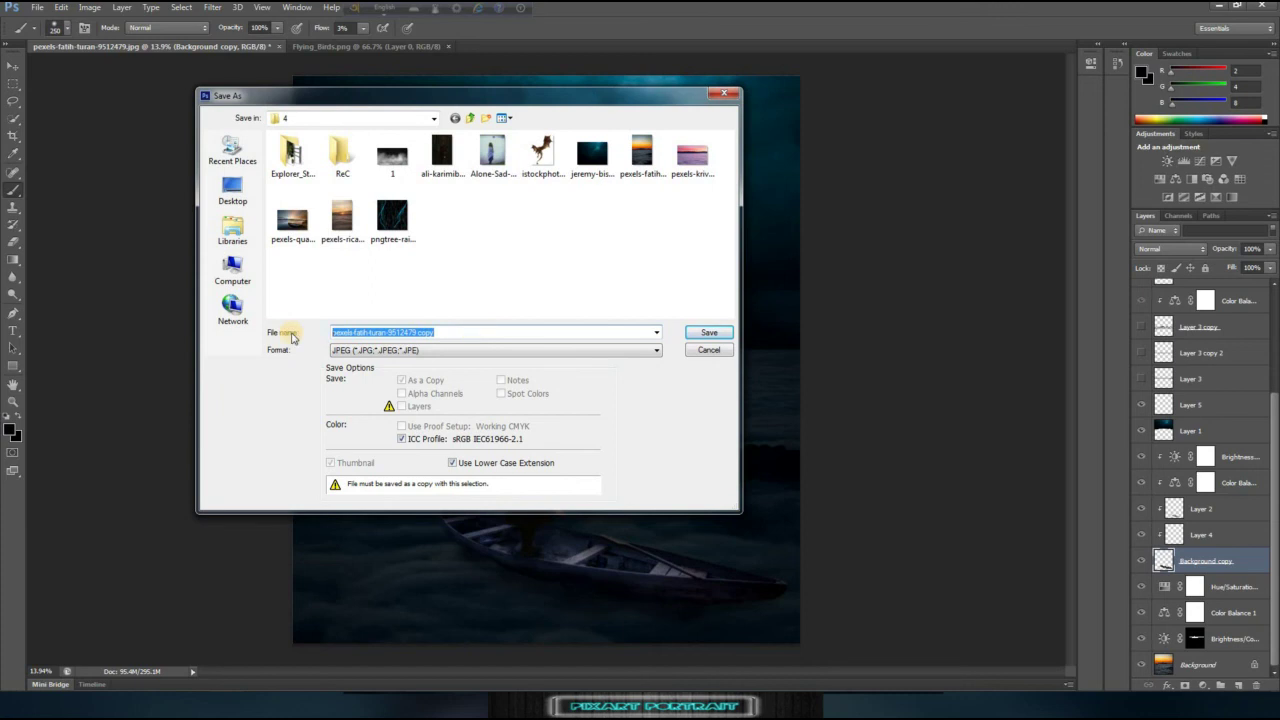
pyautogui.press('BackSpace')
pyautogui.write('Pixart')
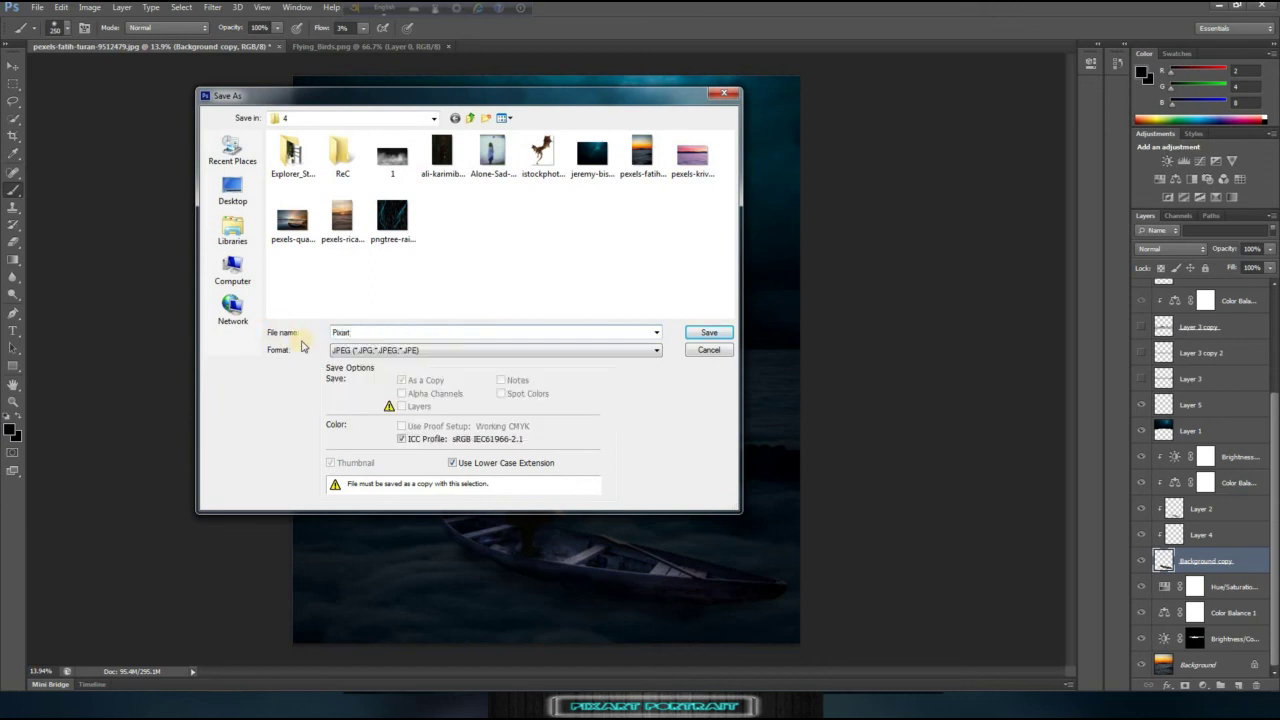
pyautogui.click(232, 190)
pyautogui.click(707, 335)
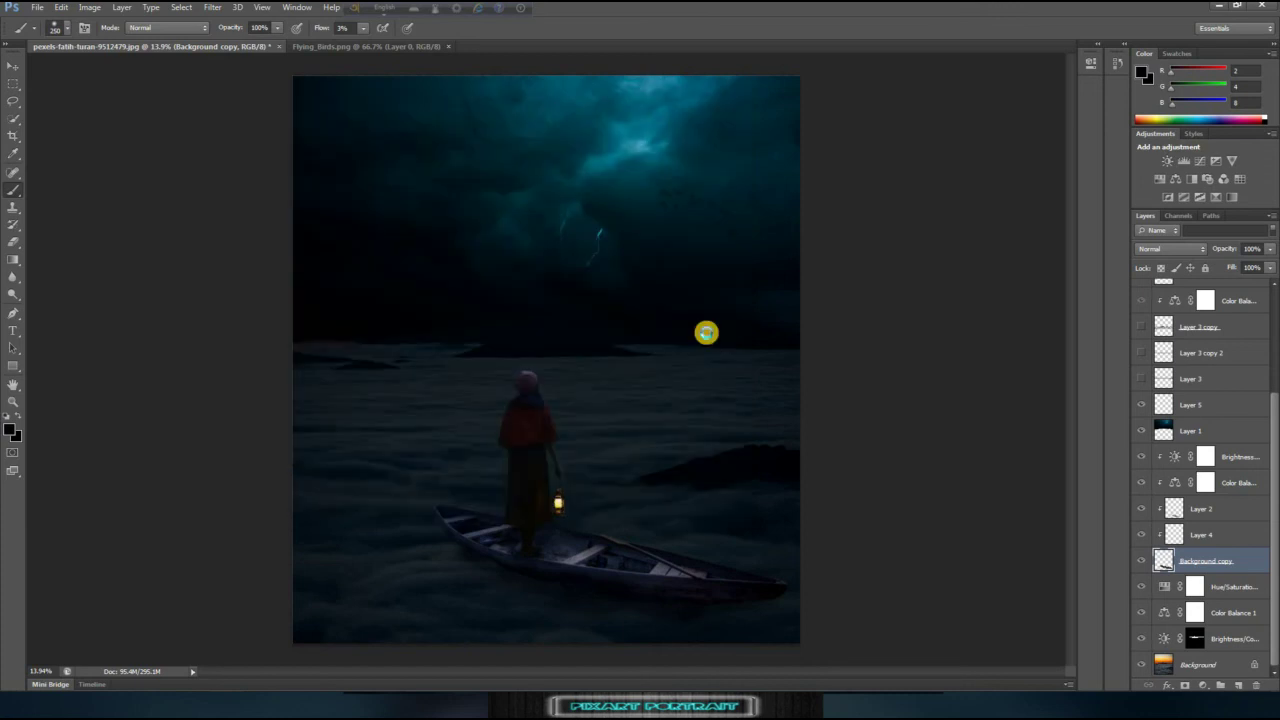
pyautogui.click(708, 188)
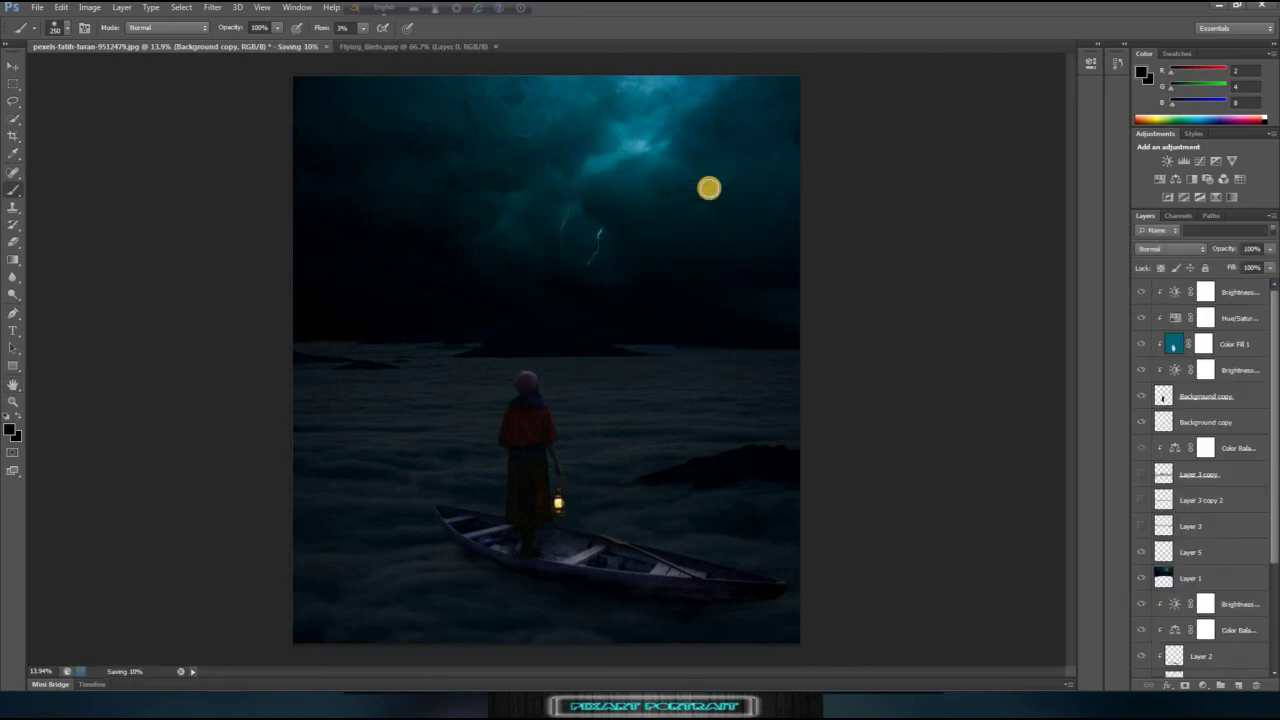